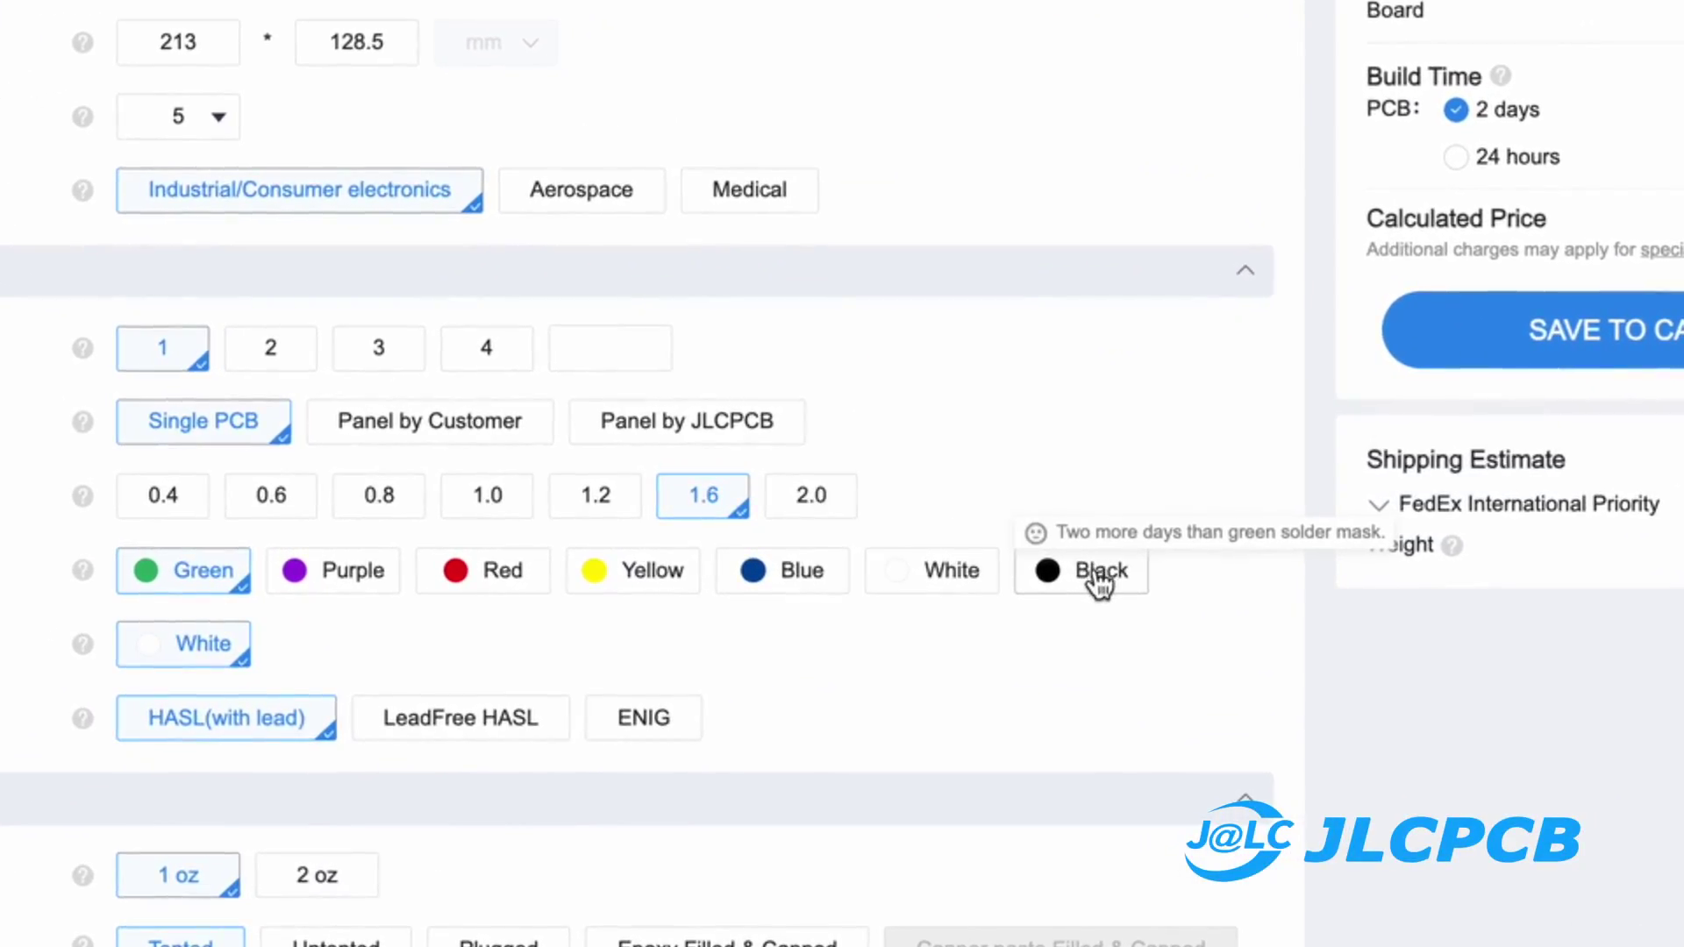
Try black and blue solder mask, then settle on yellow as the PCB colour
click(1111, 575)
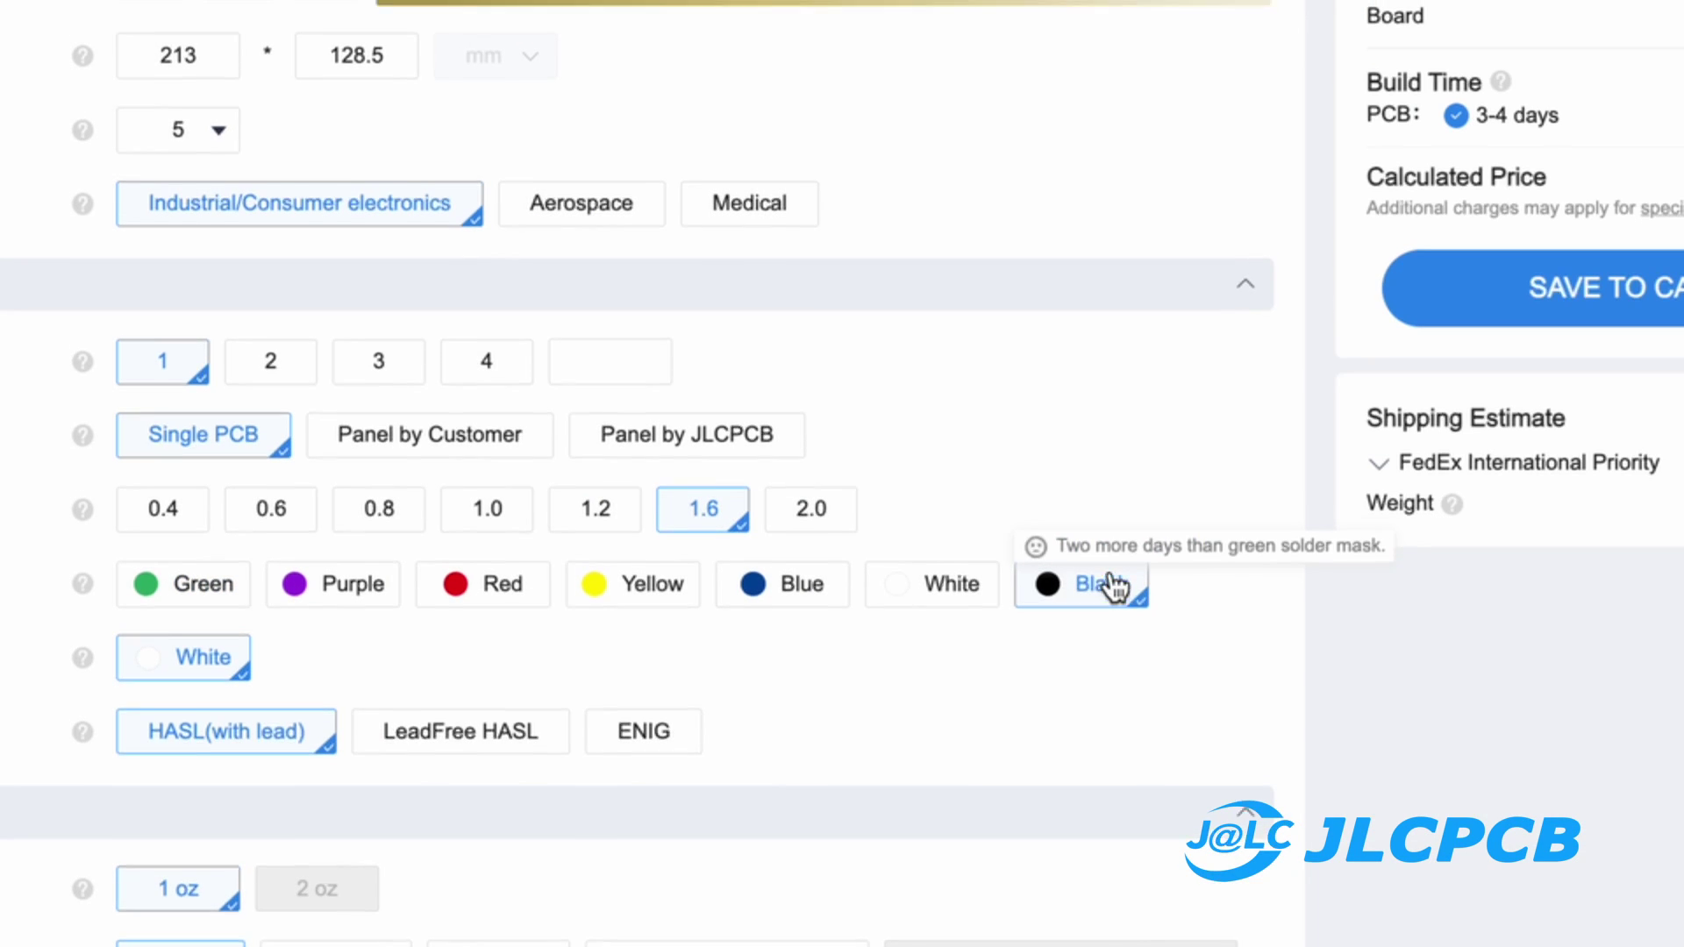
scroll(1112, 581, up, 3)
scroll(1008, 606, up, 1)
click(803, 811)
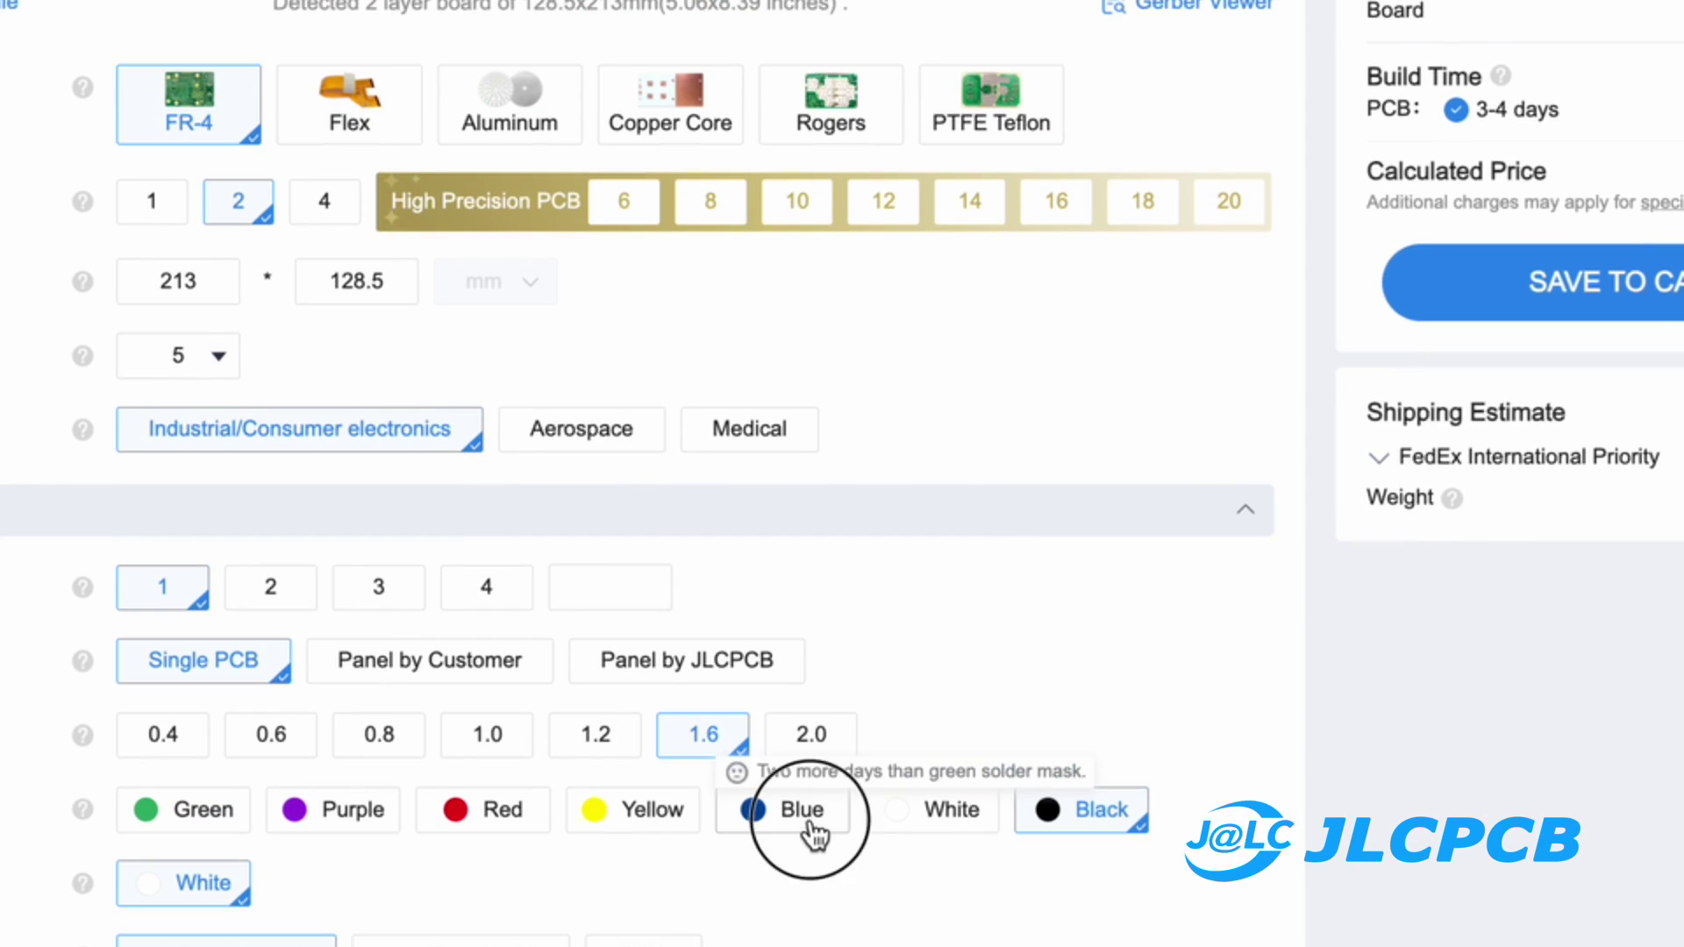
click(628, 816)
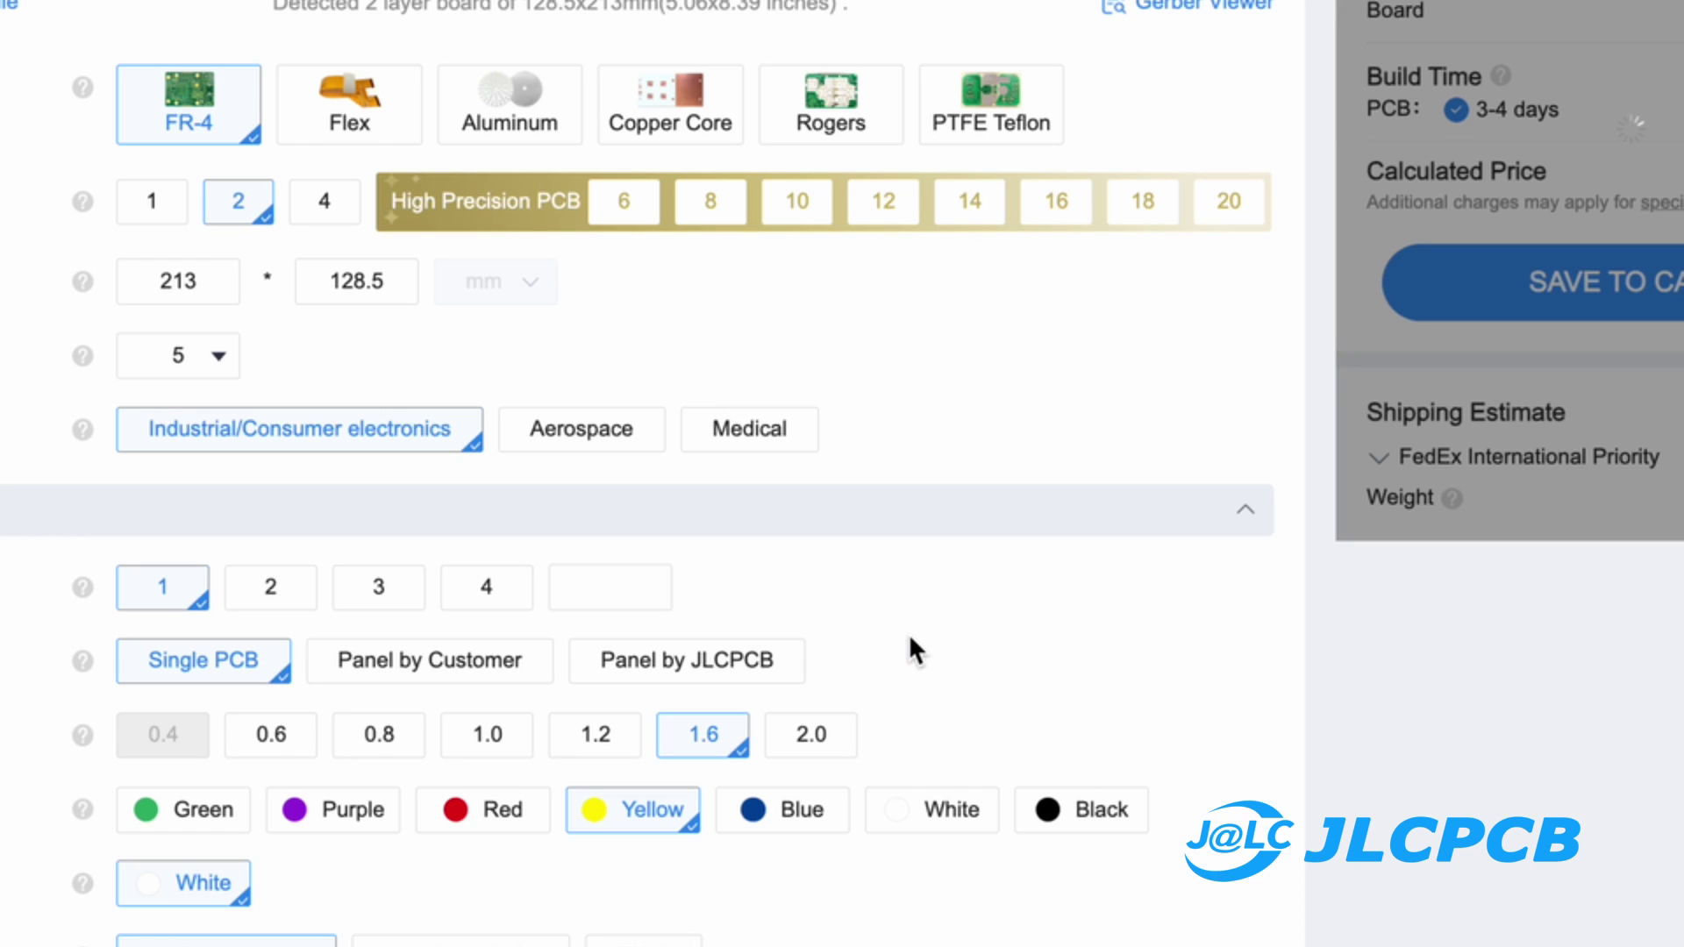
scroll(912, 645, up, 1)
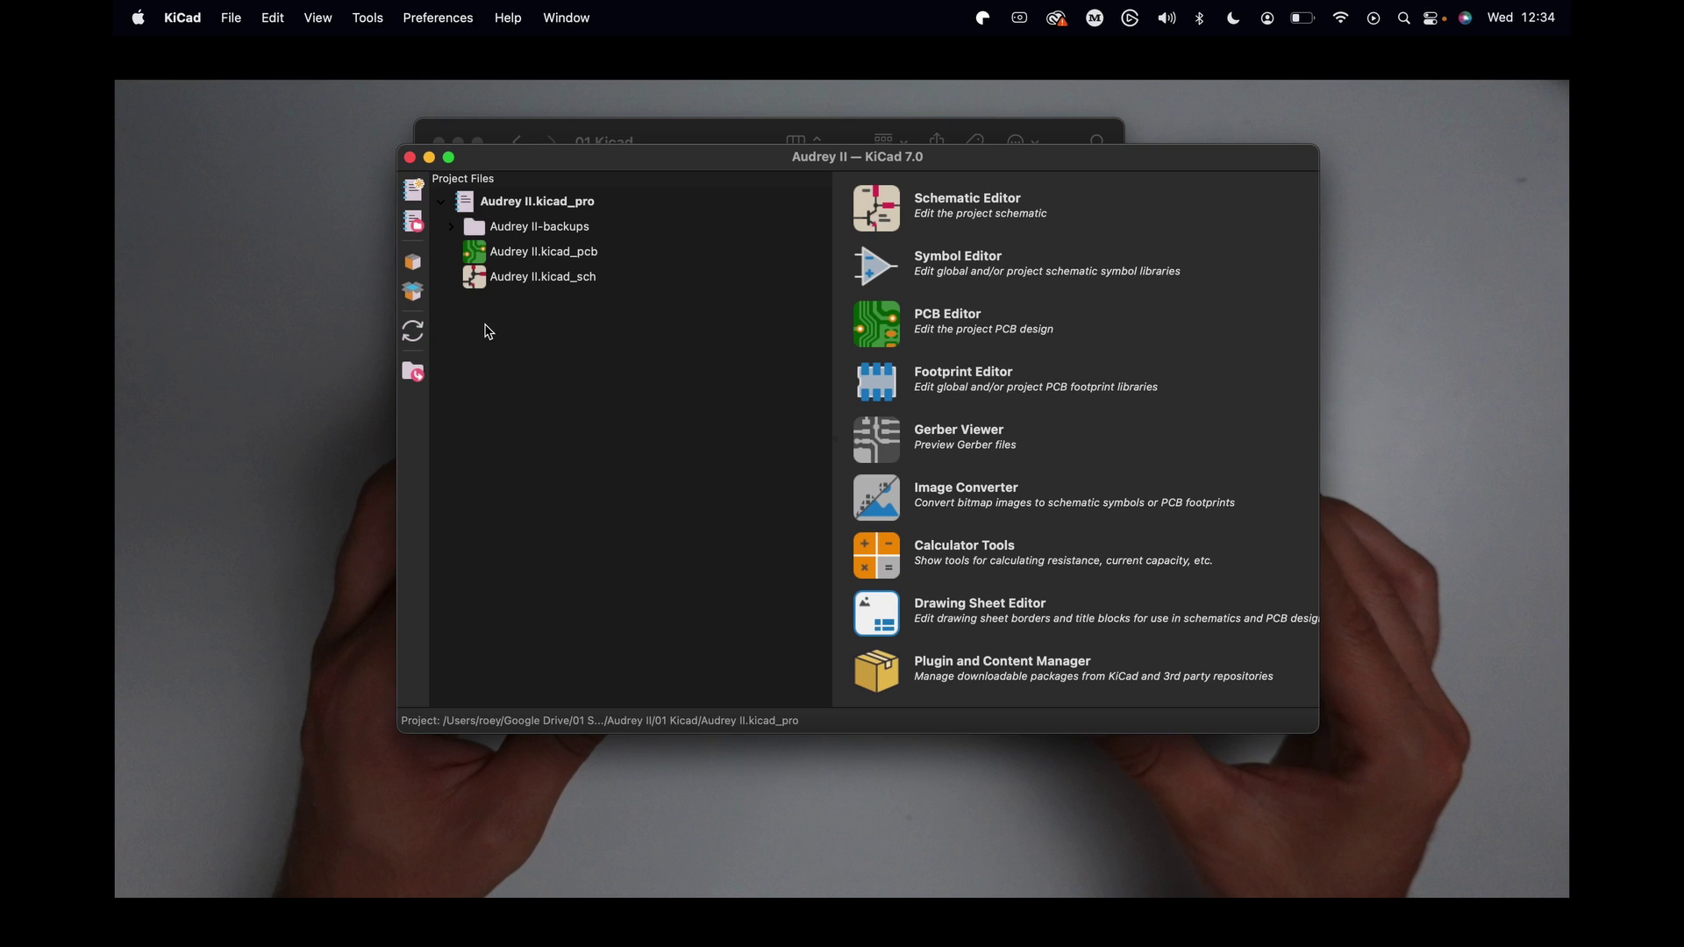
Select the Audrey II.kicad_pcb board file in the project tree
click(475, 252)
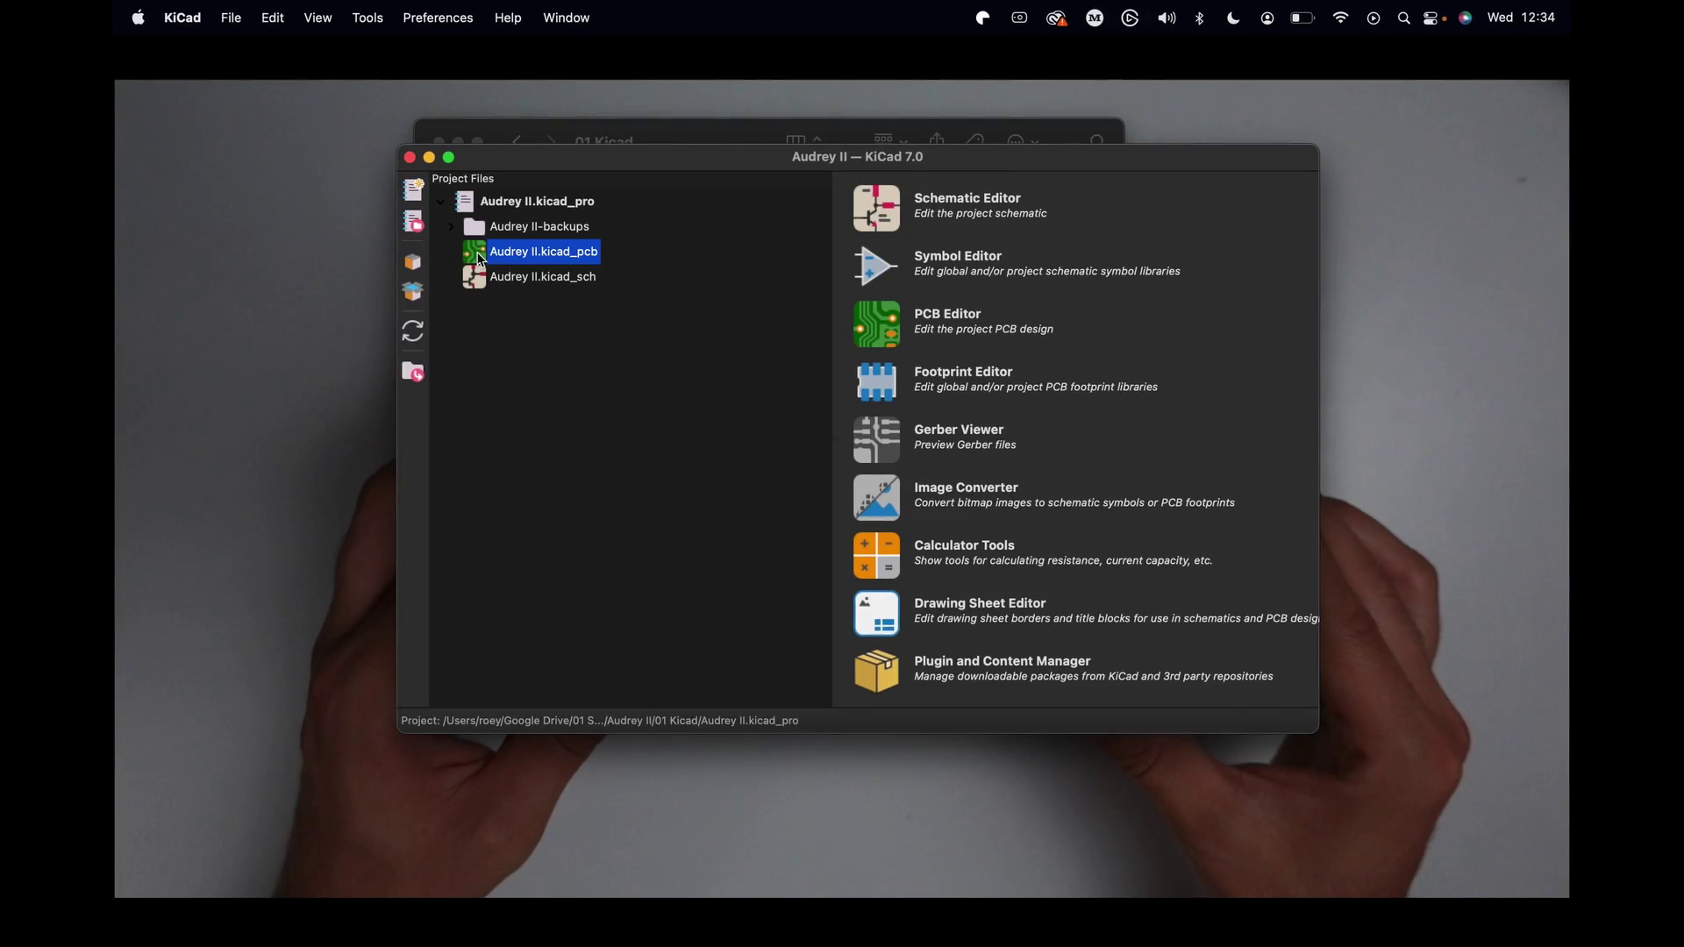
Open Audrey II.kicad_pcb in the PCB Editor
double_click(480, 255)
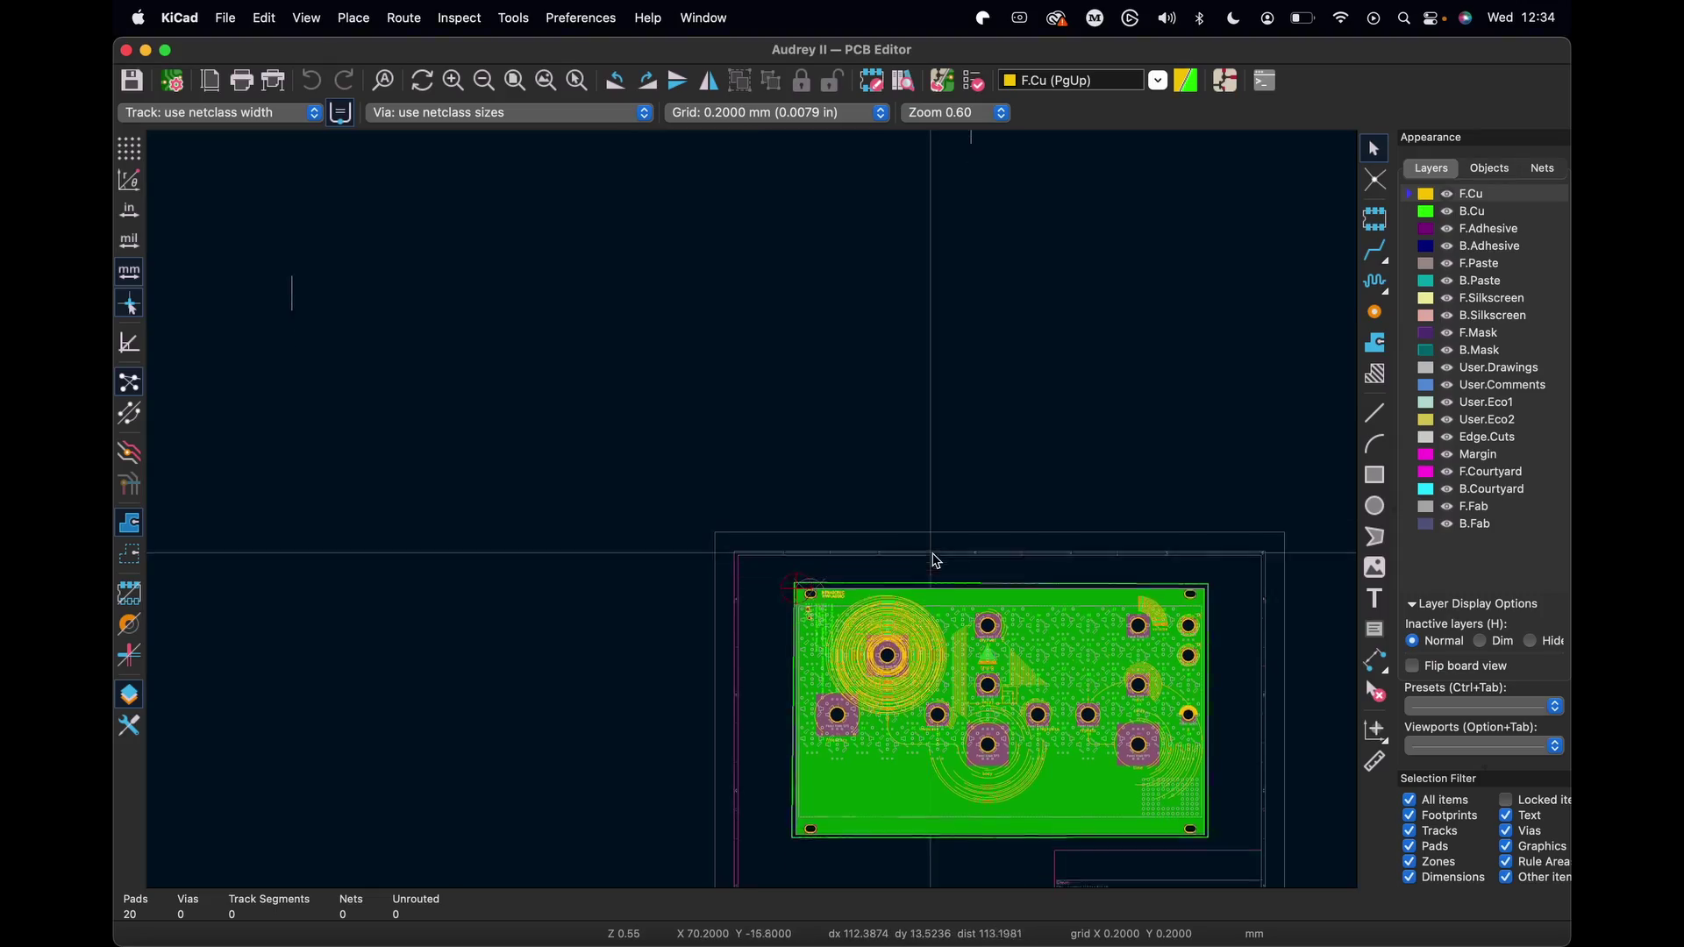
scroll(878, 562, up, 5)
scroll(871, 561, down, 5)
scroll(871, 561, right, 5)
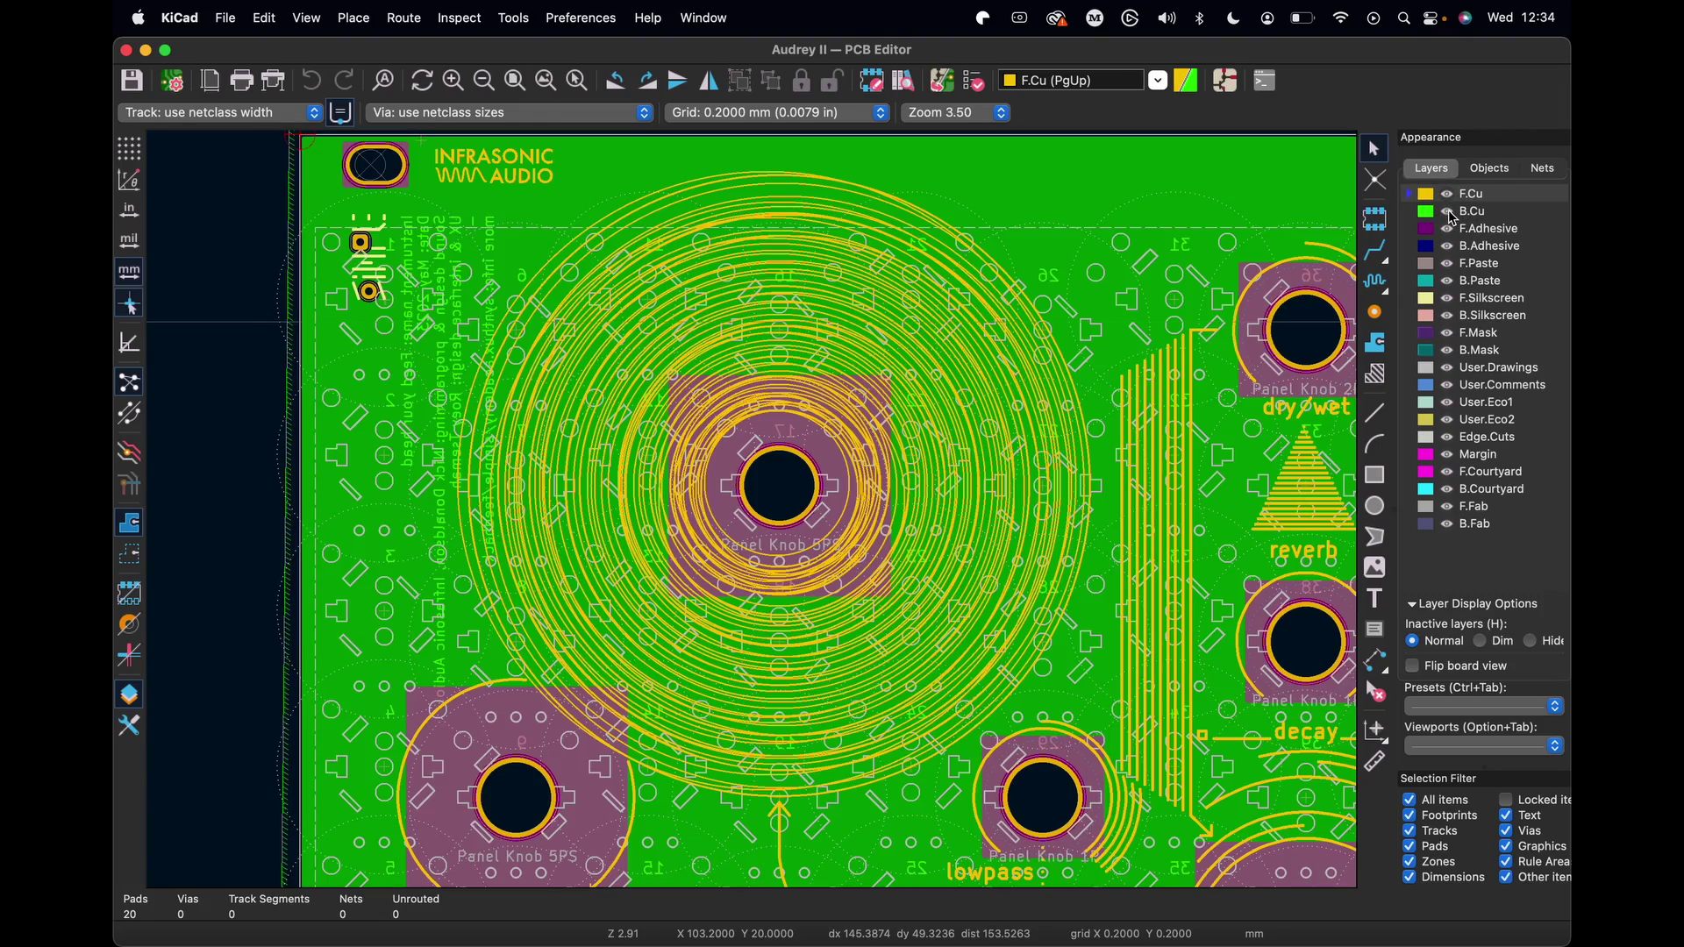
Hide the B.Cu and User.Comments layers
click(1447, 211)
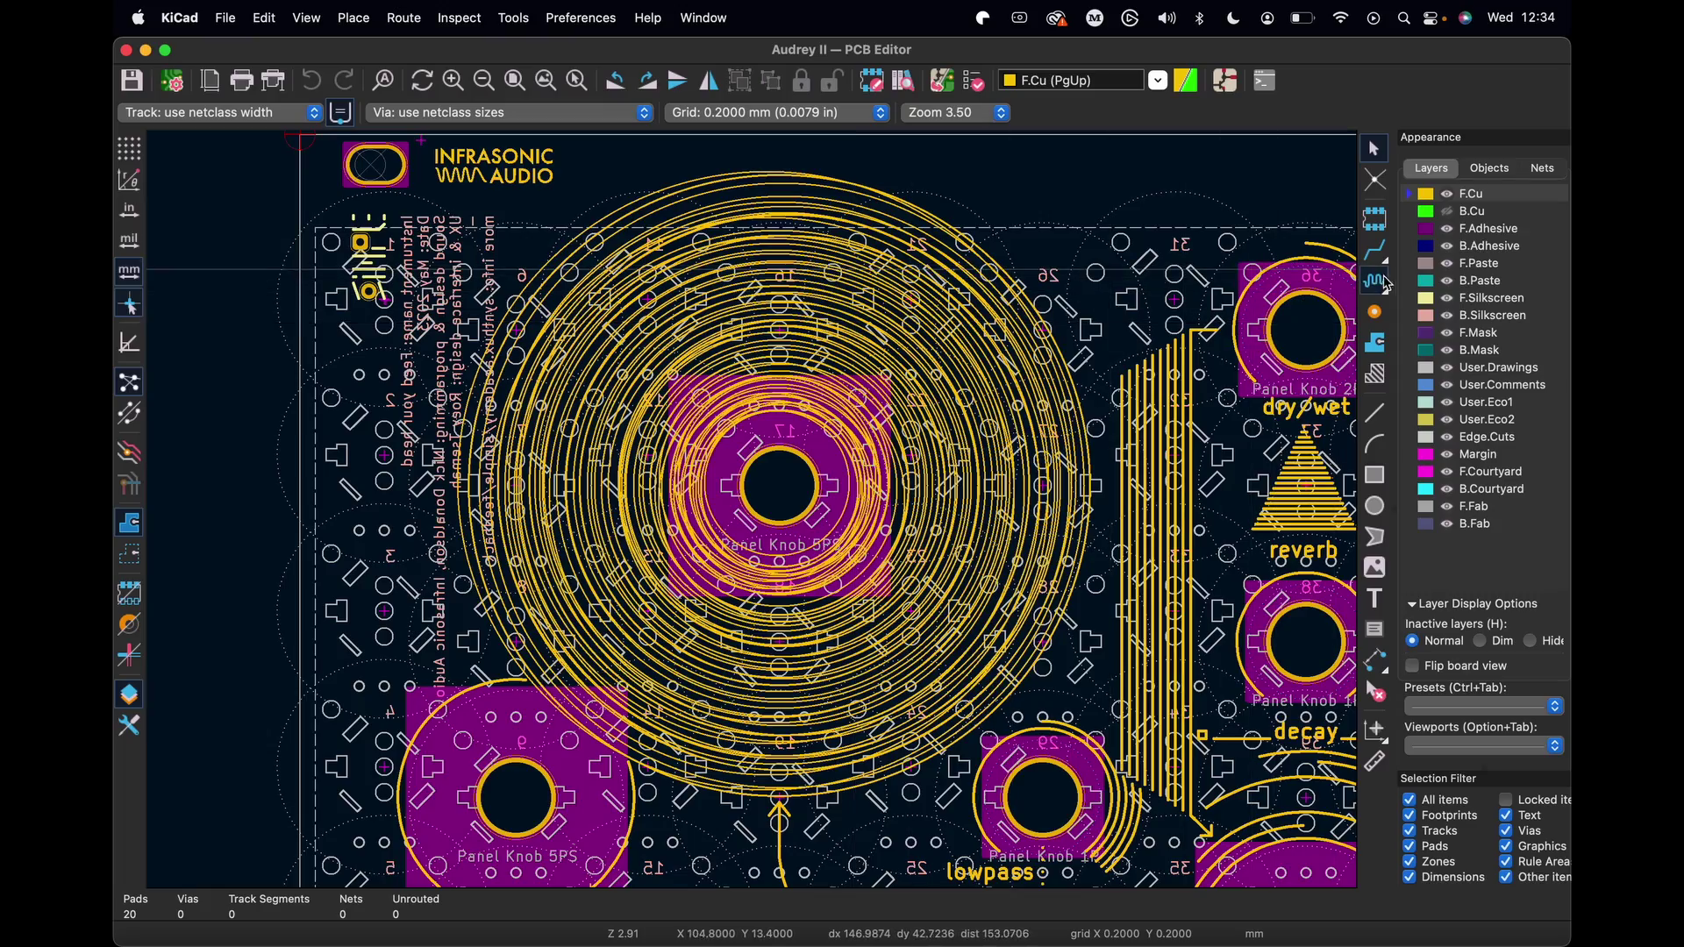
scroll(1107, 407, down, 5)
scroll(1107, 406, right, 5)
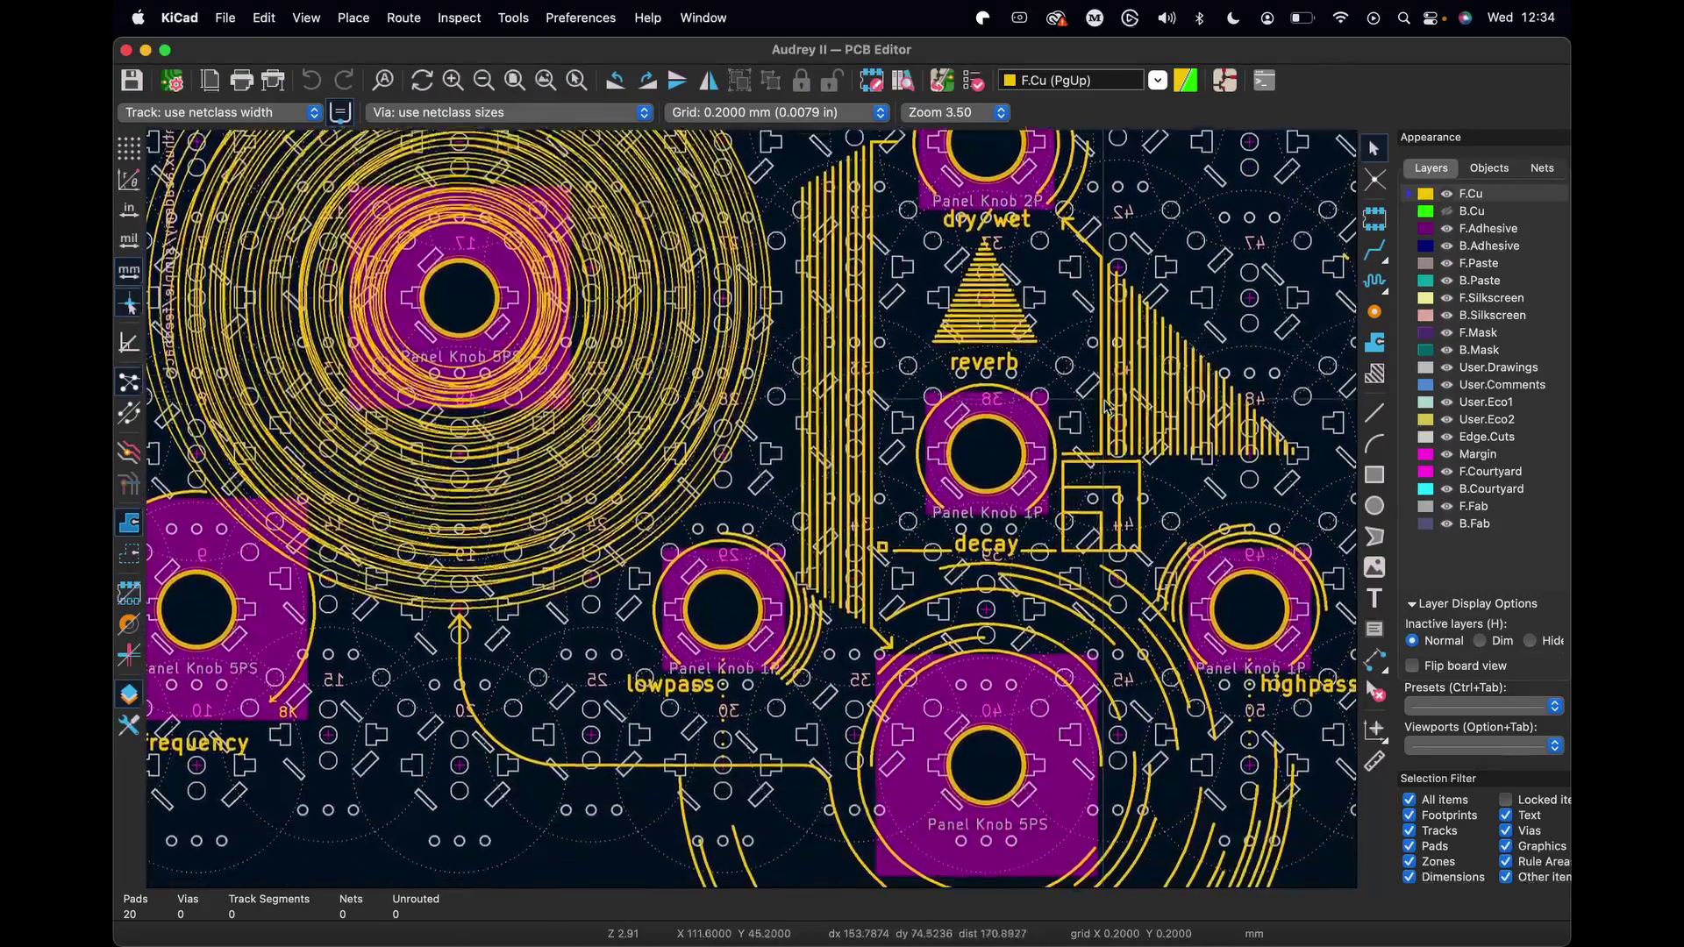
scroll(1107, 406, up, 1)
scroll(1108, 406, left, 1)
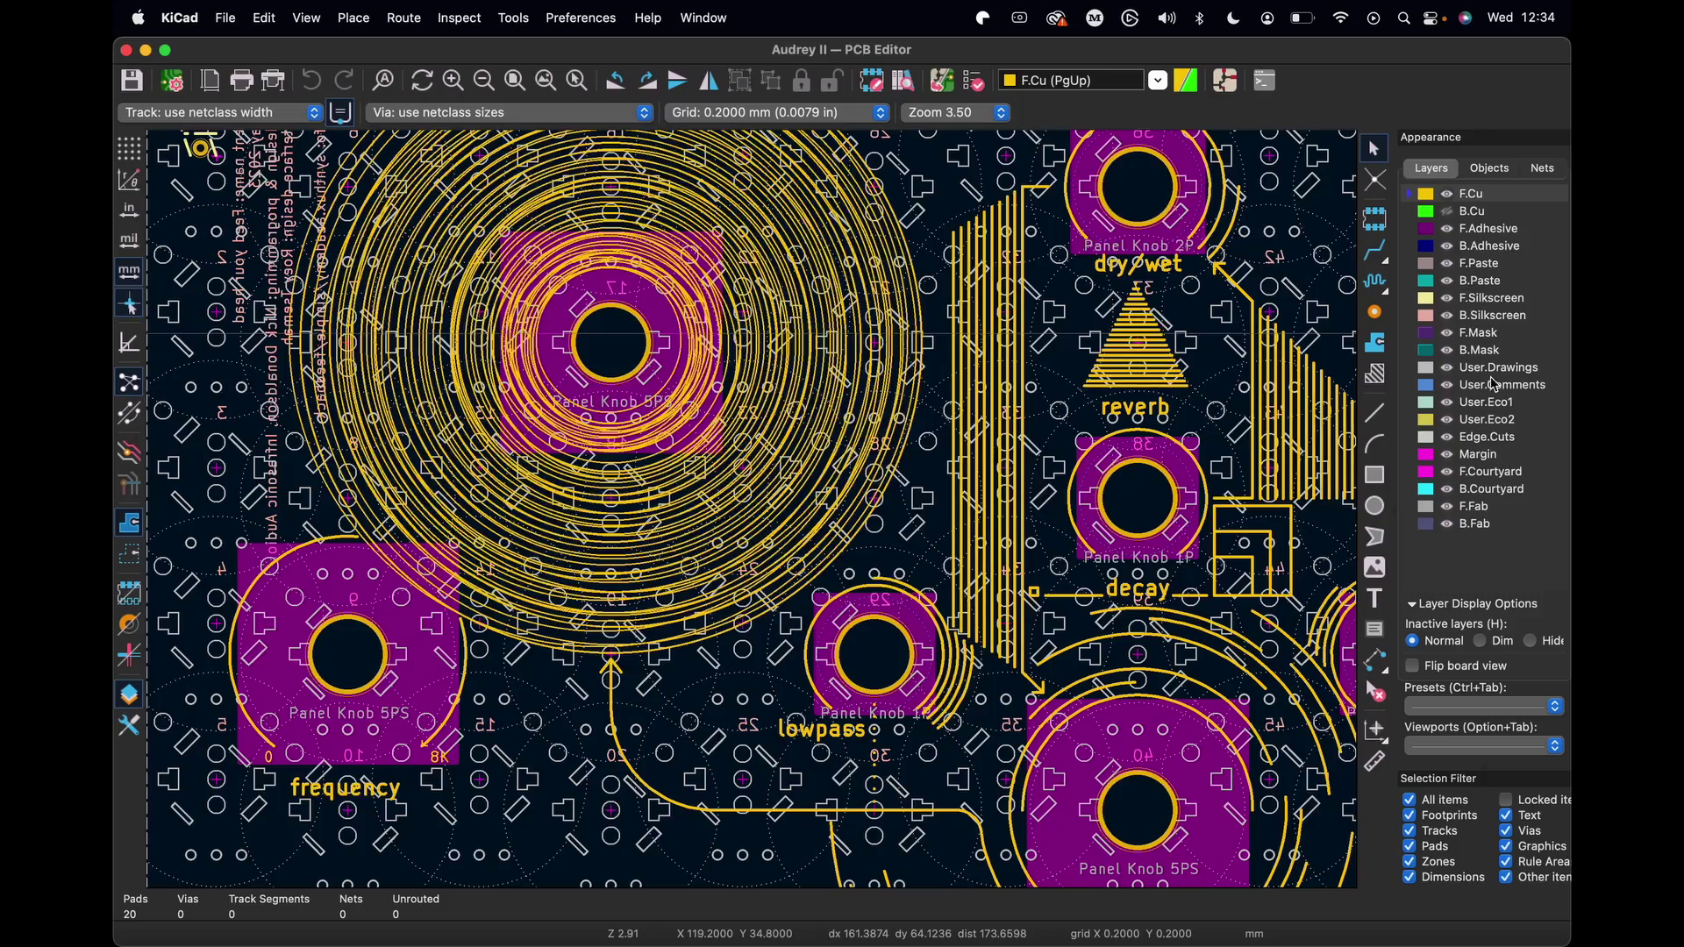
click(1447, 390)
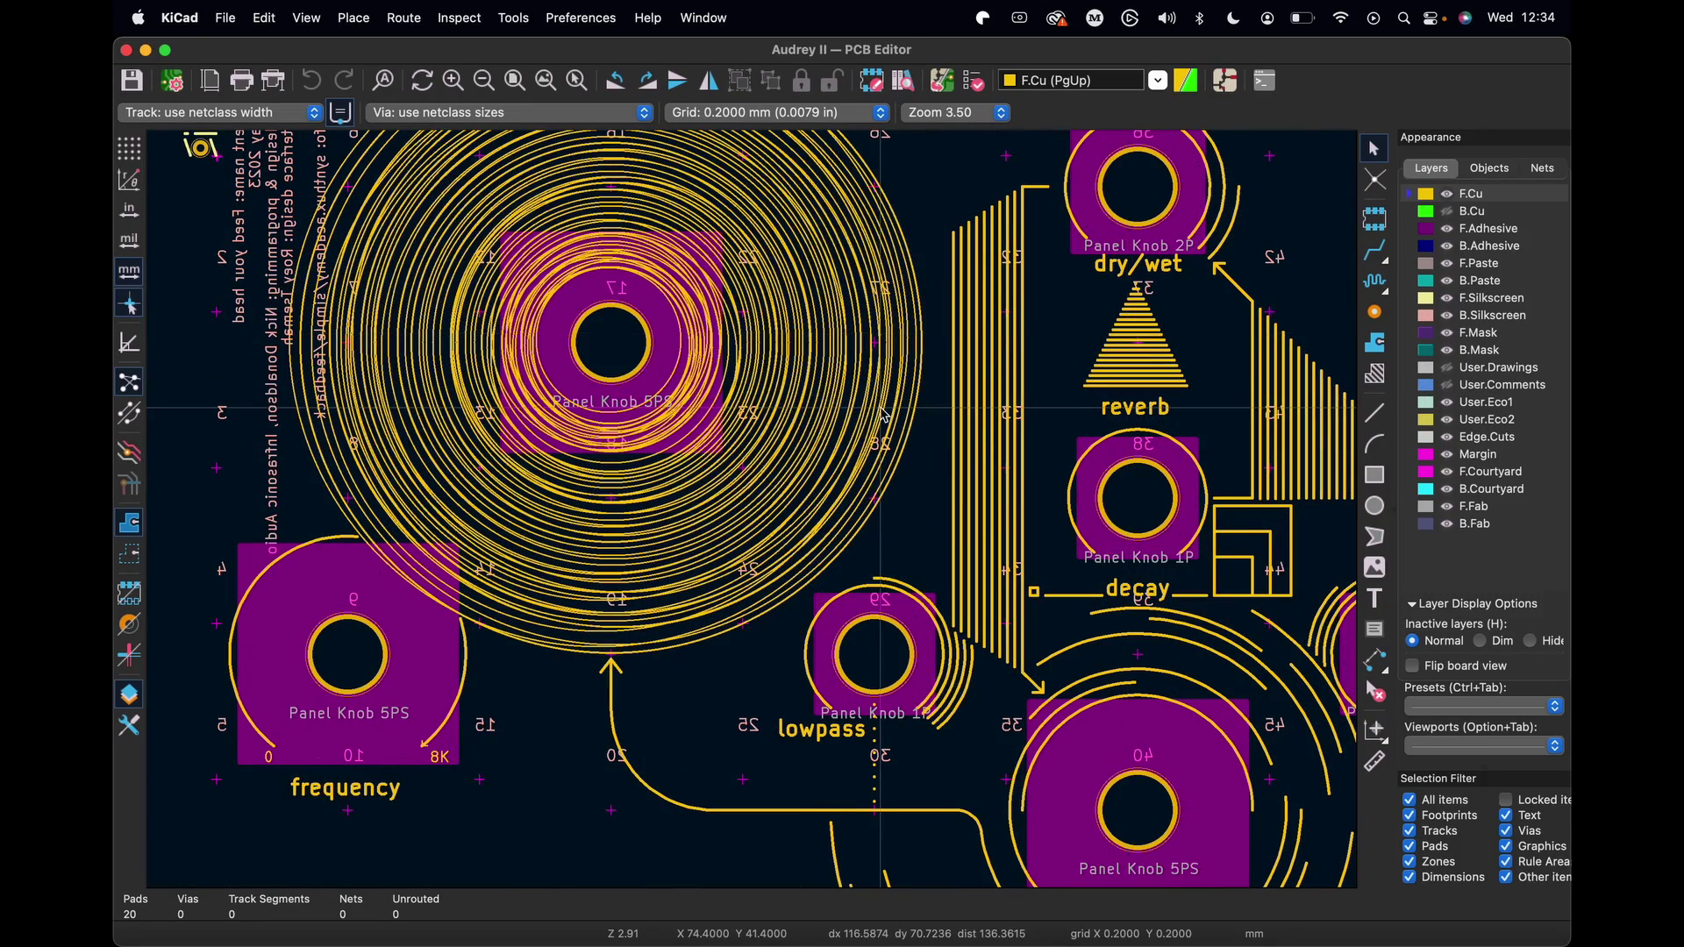
scroll(1023, 347, up, 3)
scroll(1023, 347, left, 5)
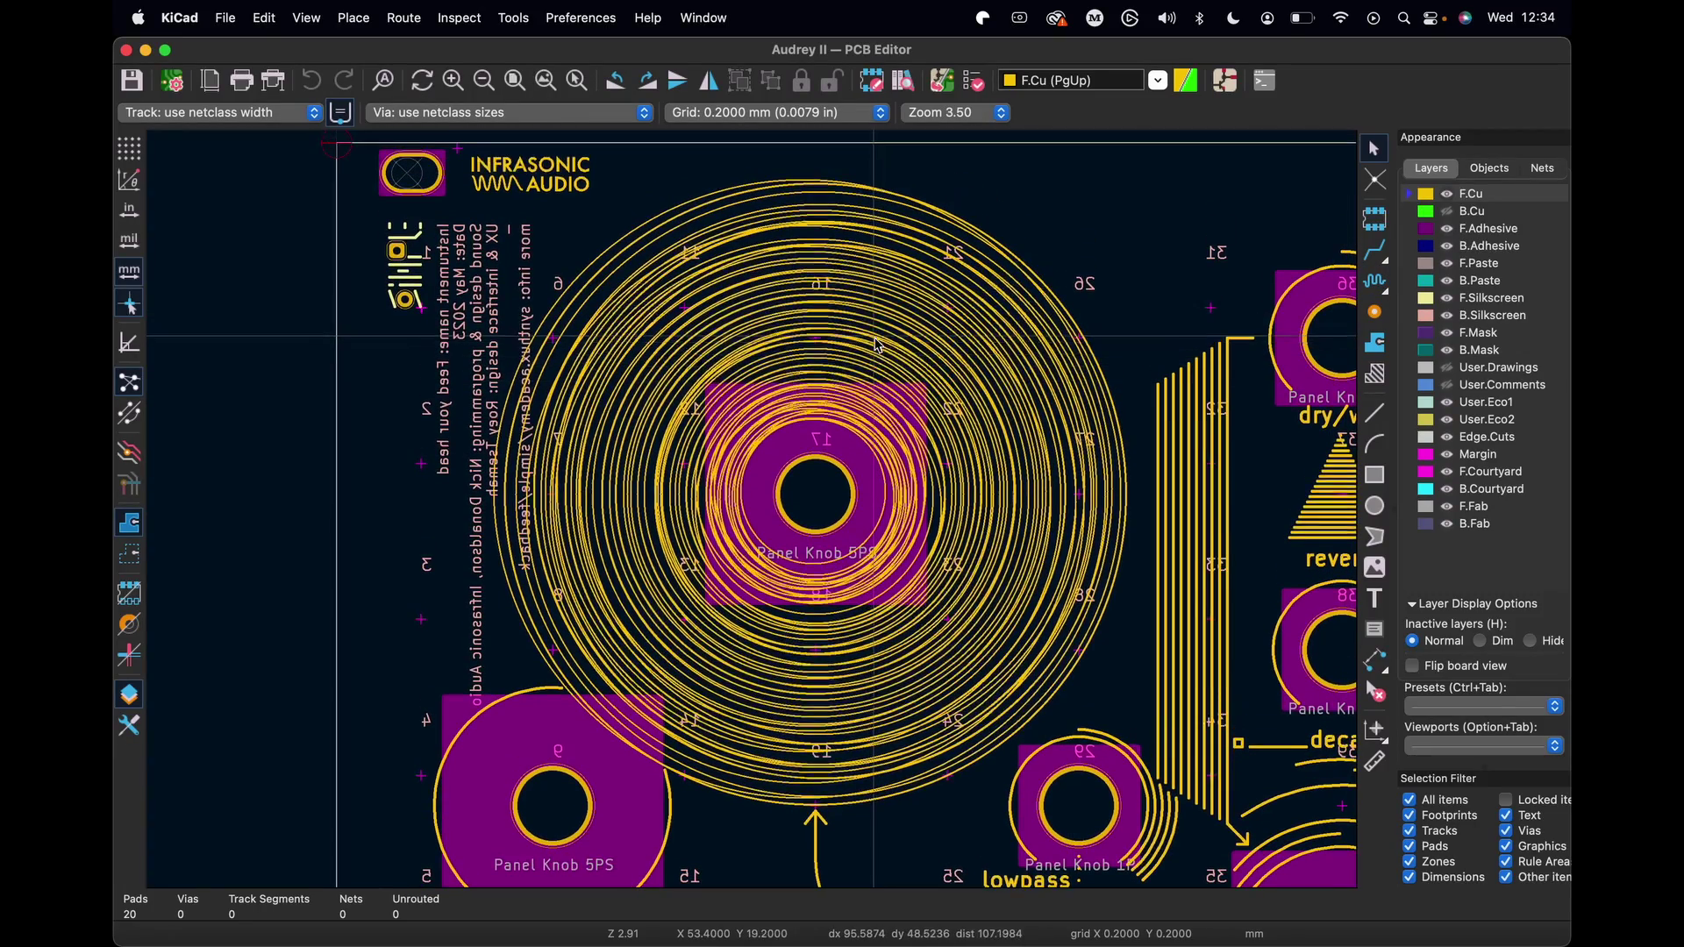
scroll(1023, 346, up, 2)
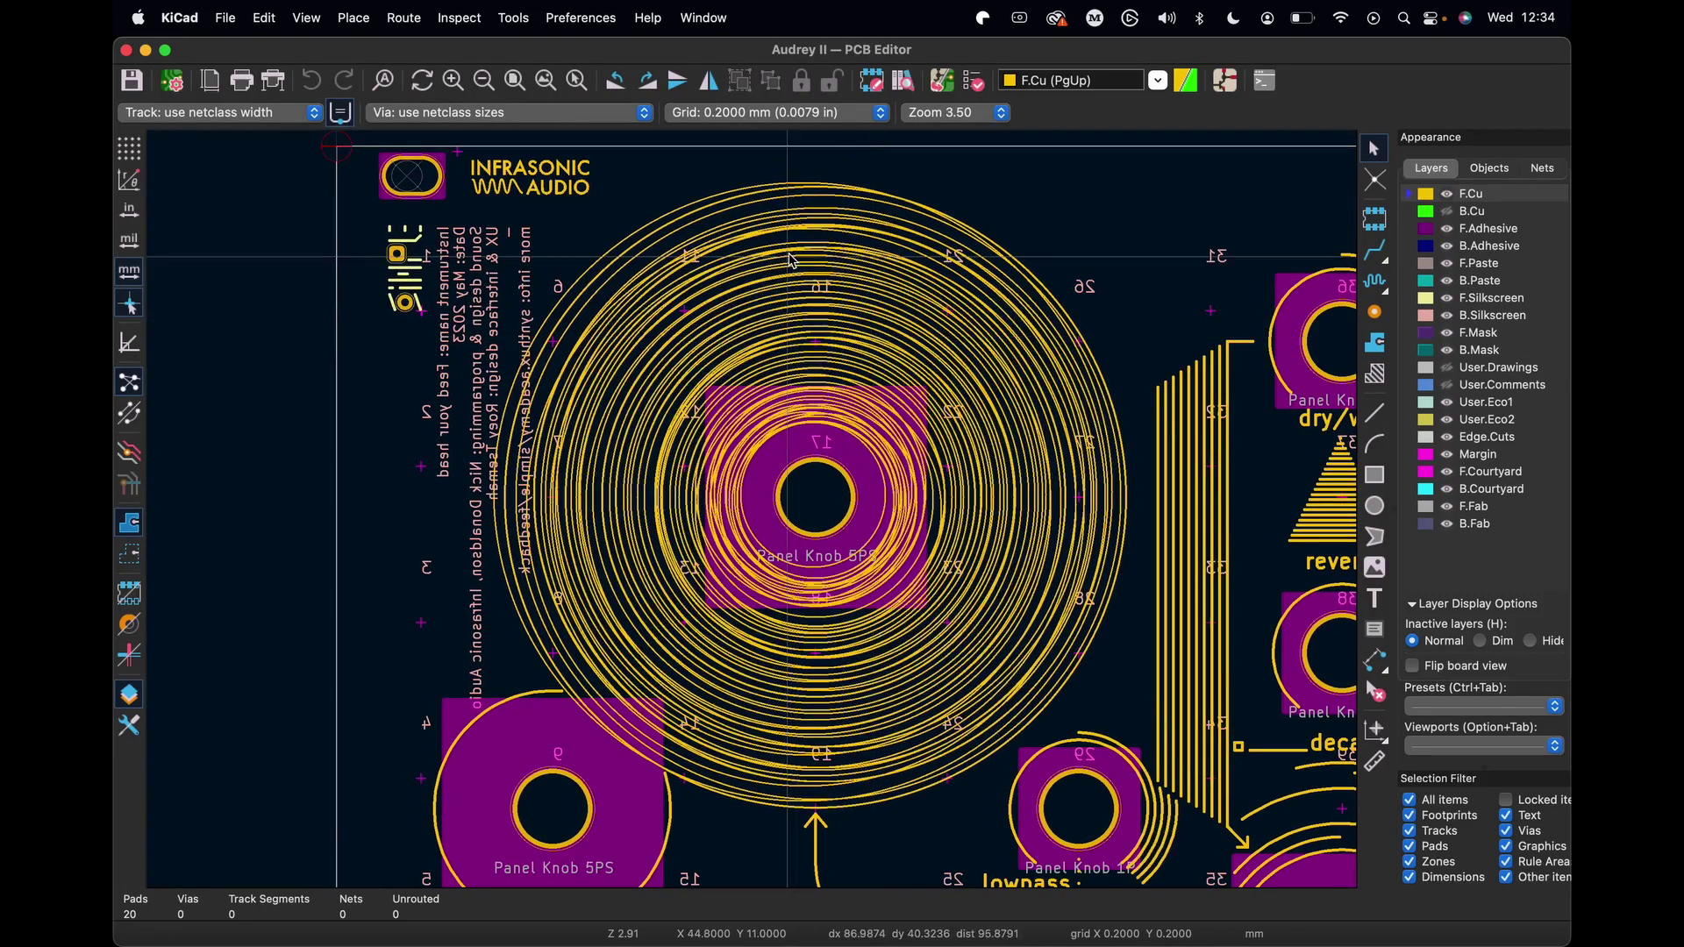
Hide the F.Silkscreen and B.Silkscreen layers, then choose the line drawing tool
double_click(1447, 194)
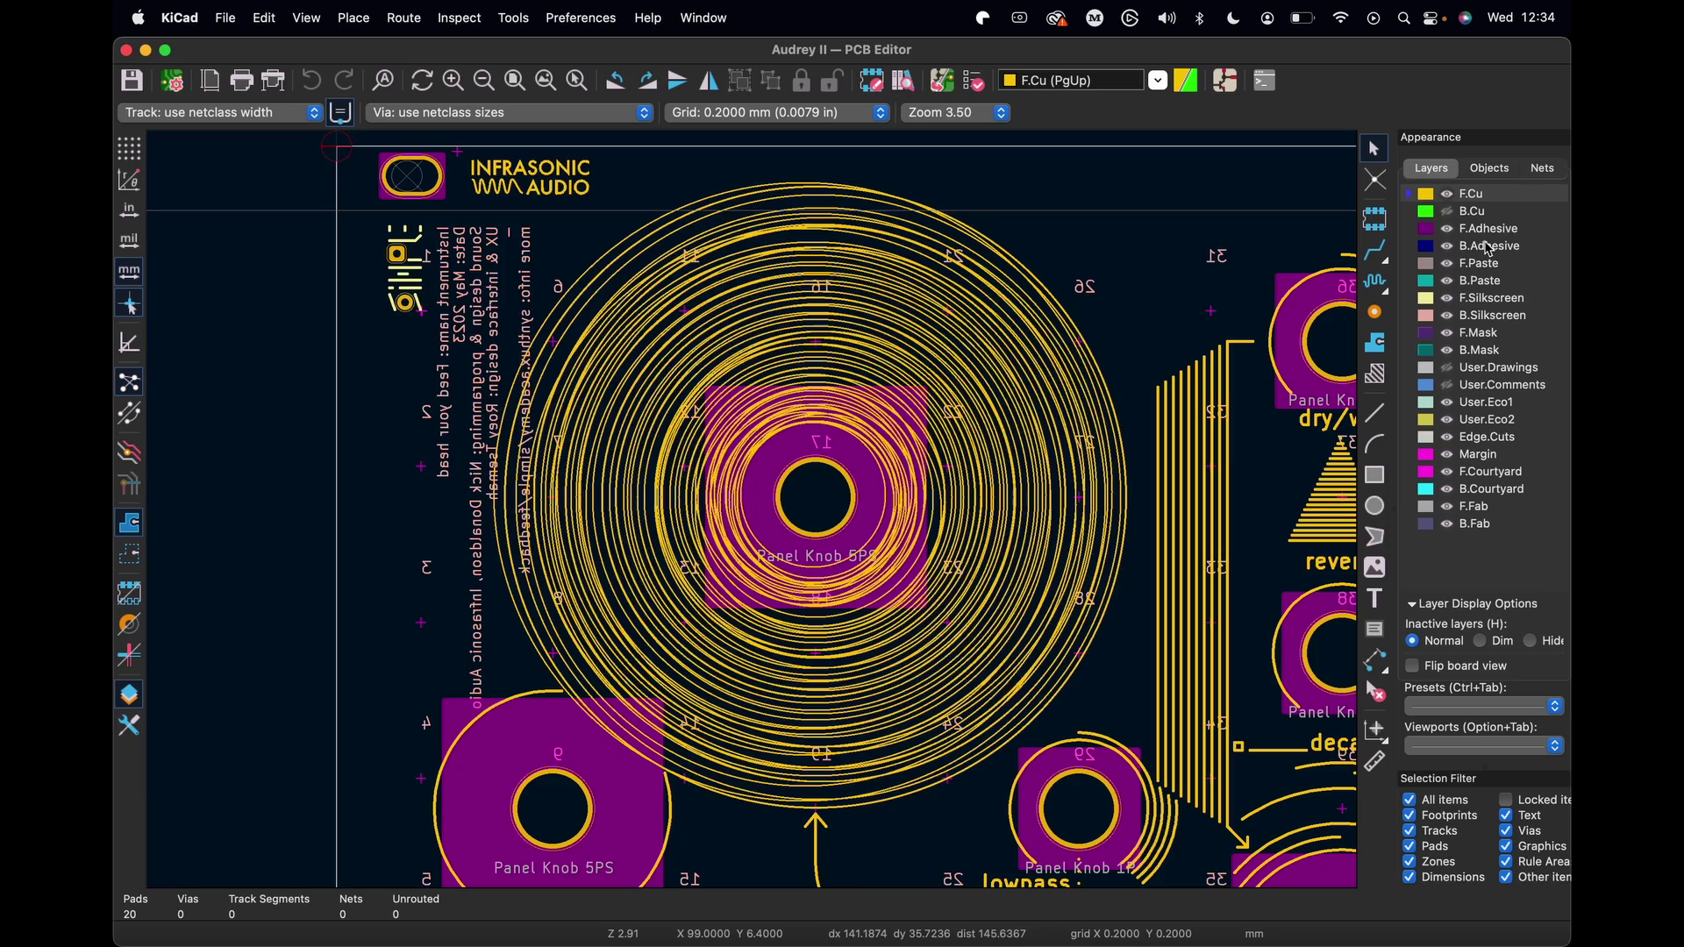
click(1447, 299)
click(1447, 317)
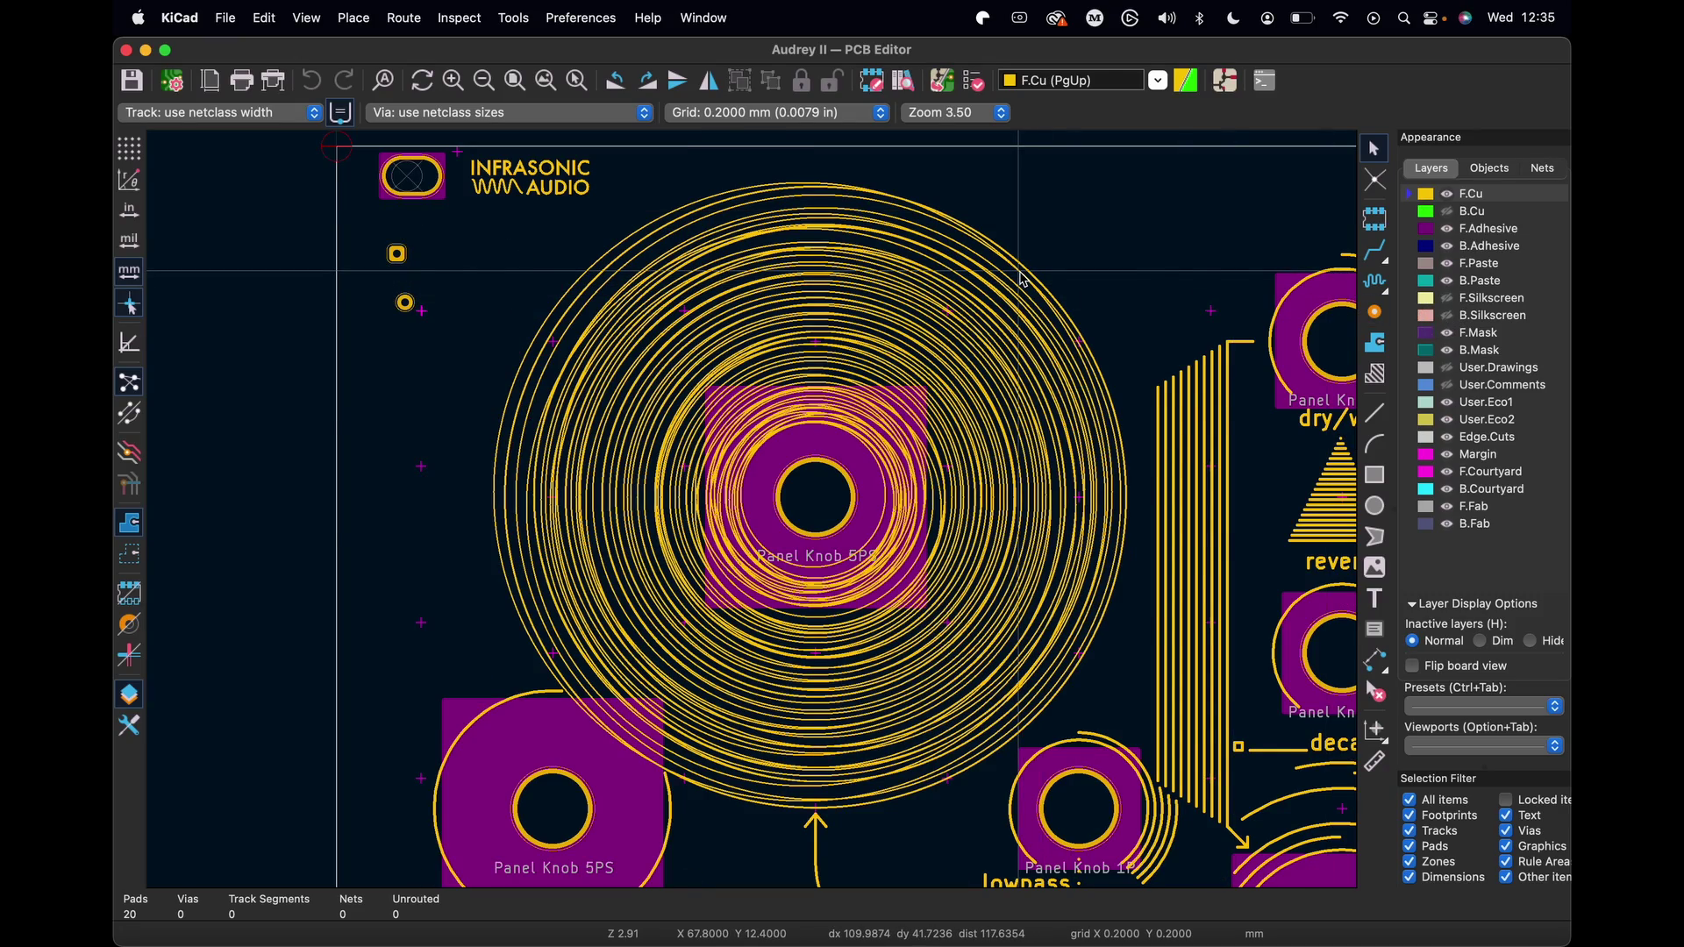
scroll(703, 287, right, 4)
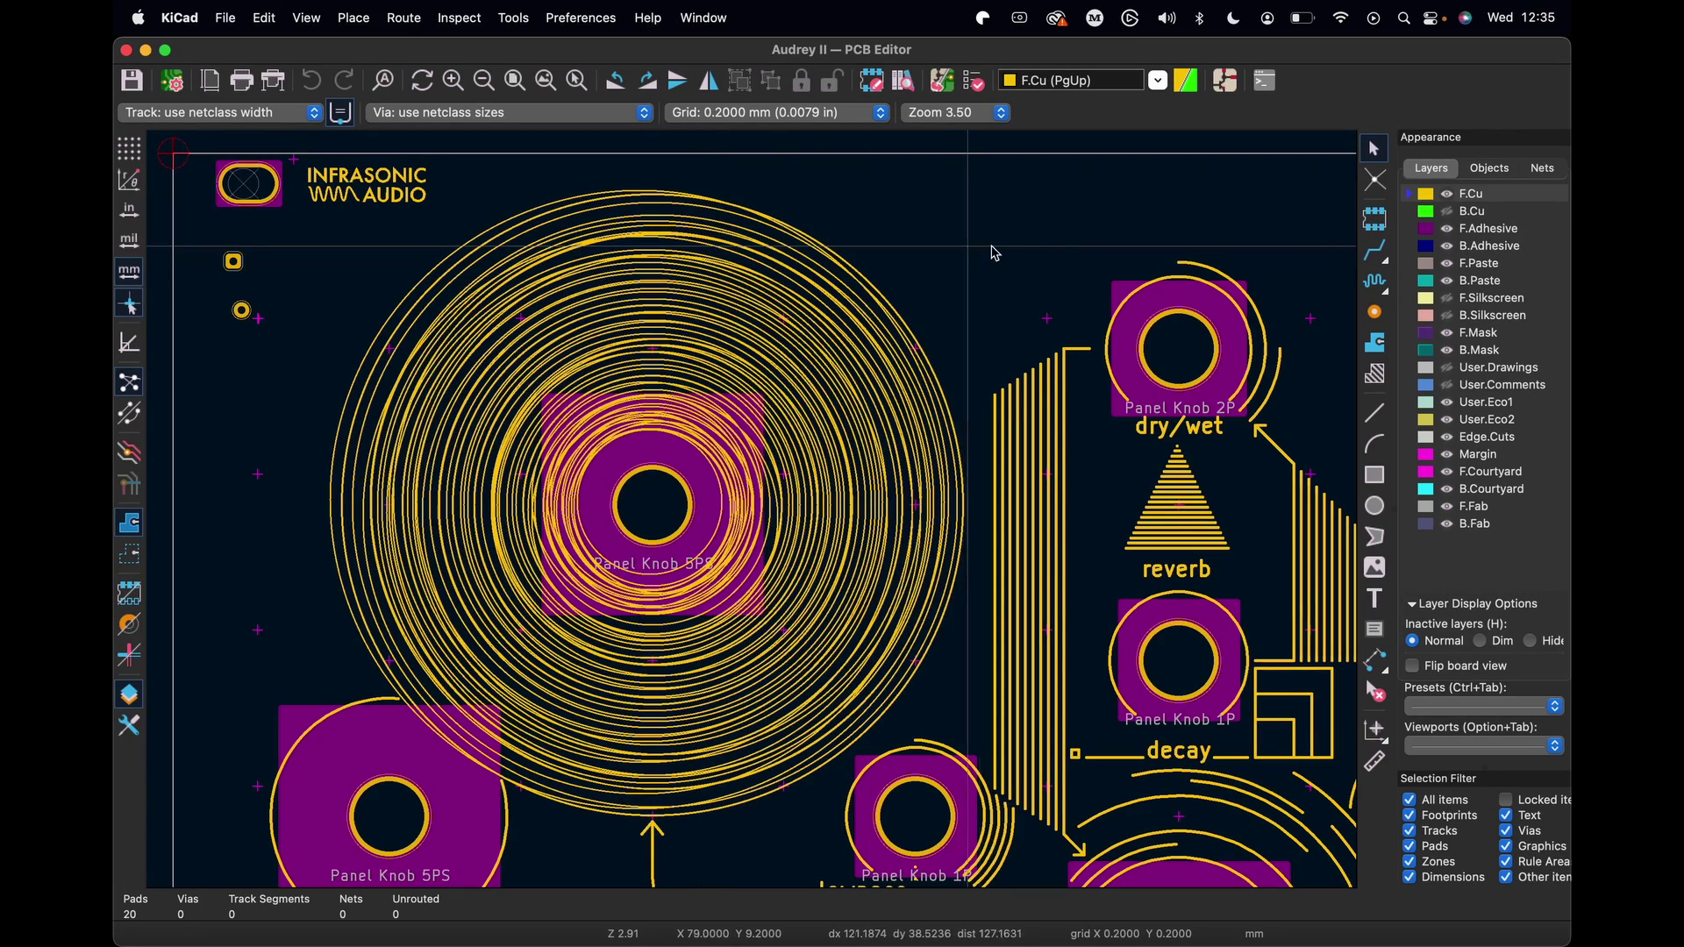
click(1376, 419)
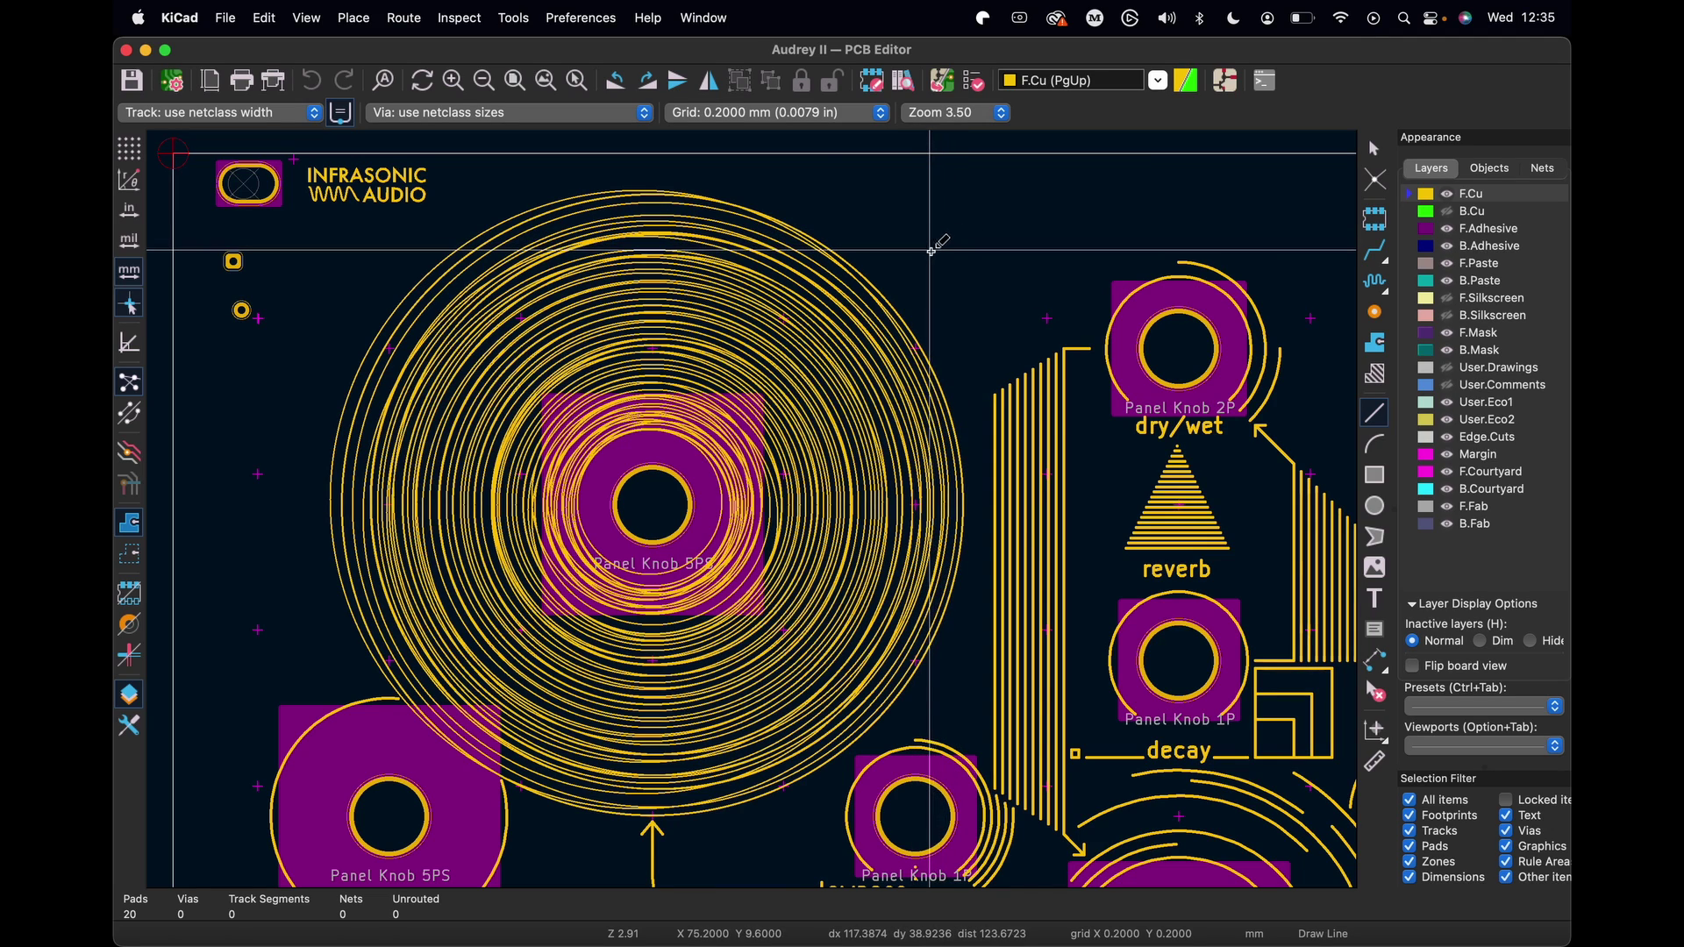
Draw a trial multi-segment line above the spiral, then undo it
click(931, 251)
click(1139, 212)
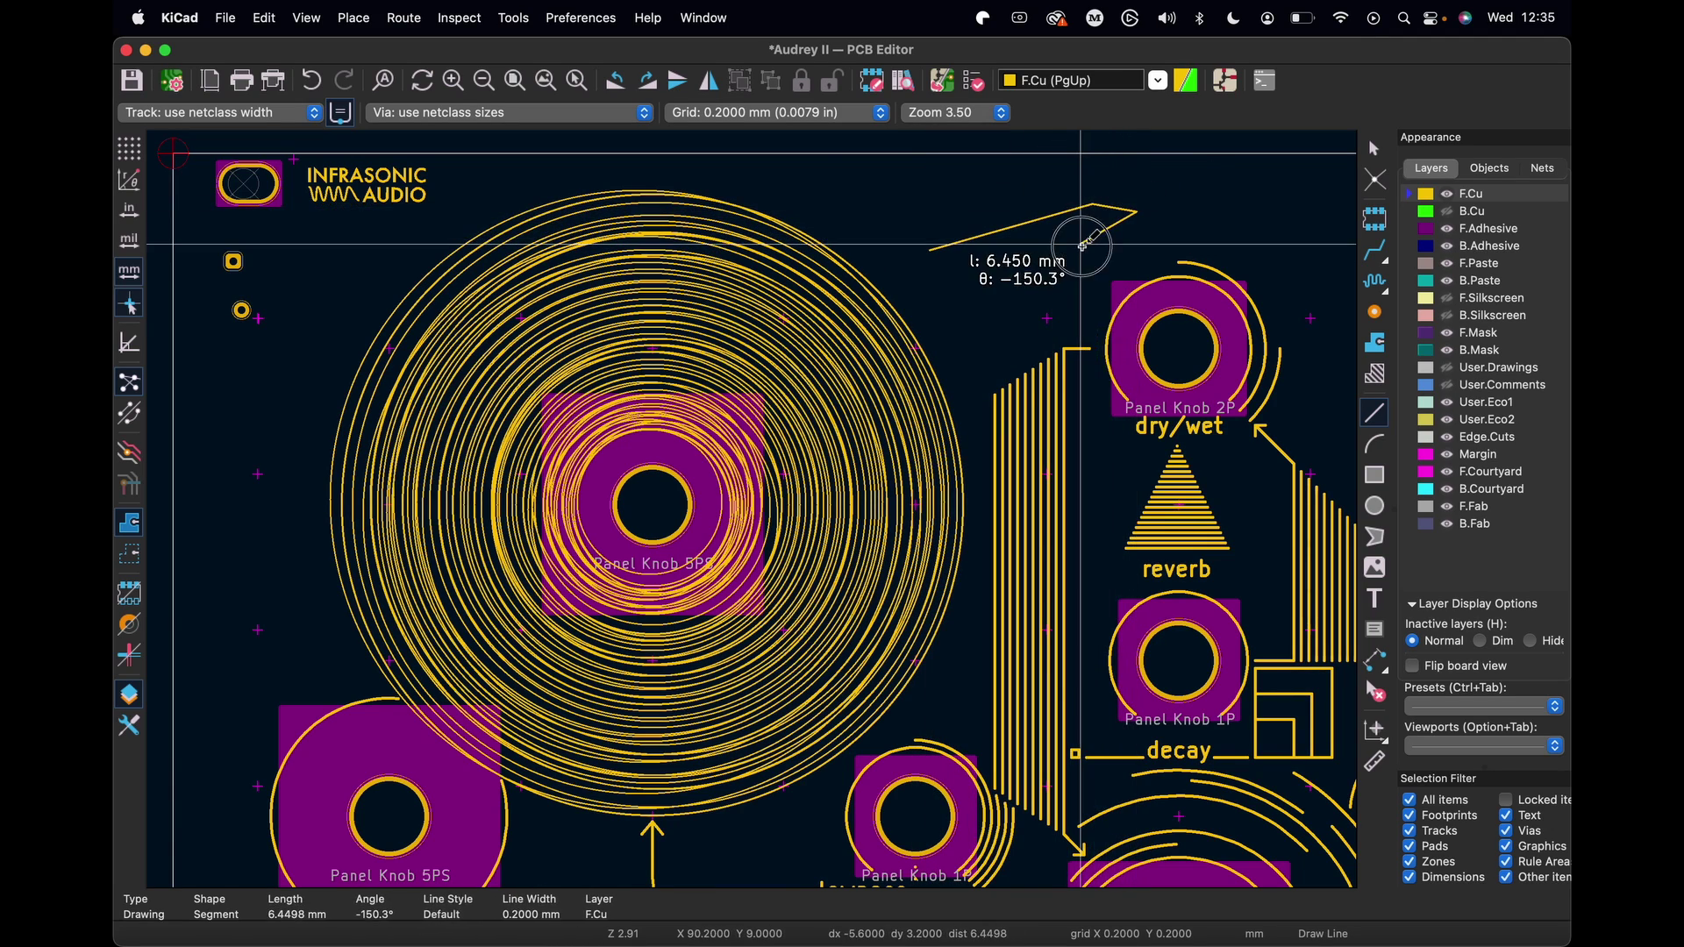
click(989, 262)
click(987, 210)
key(Escape)
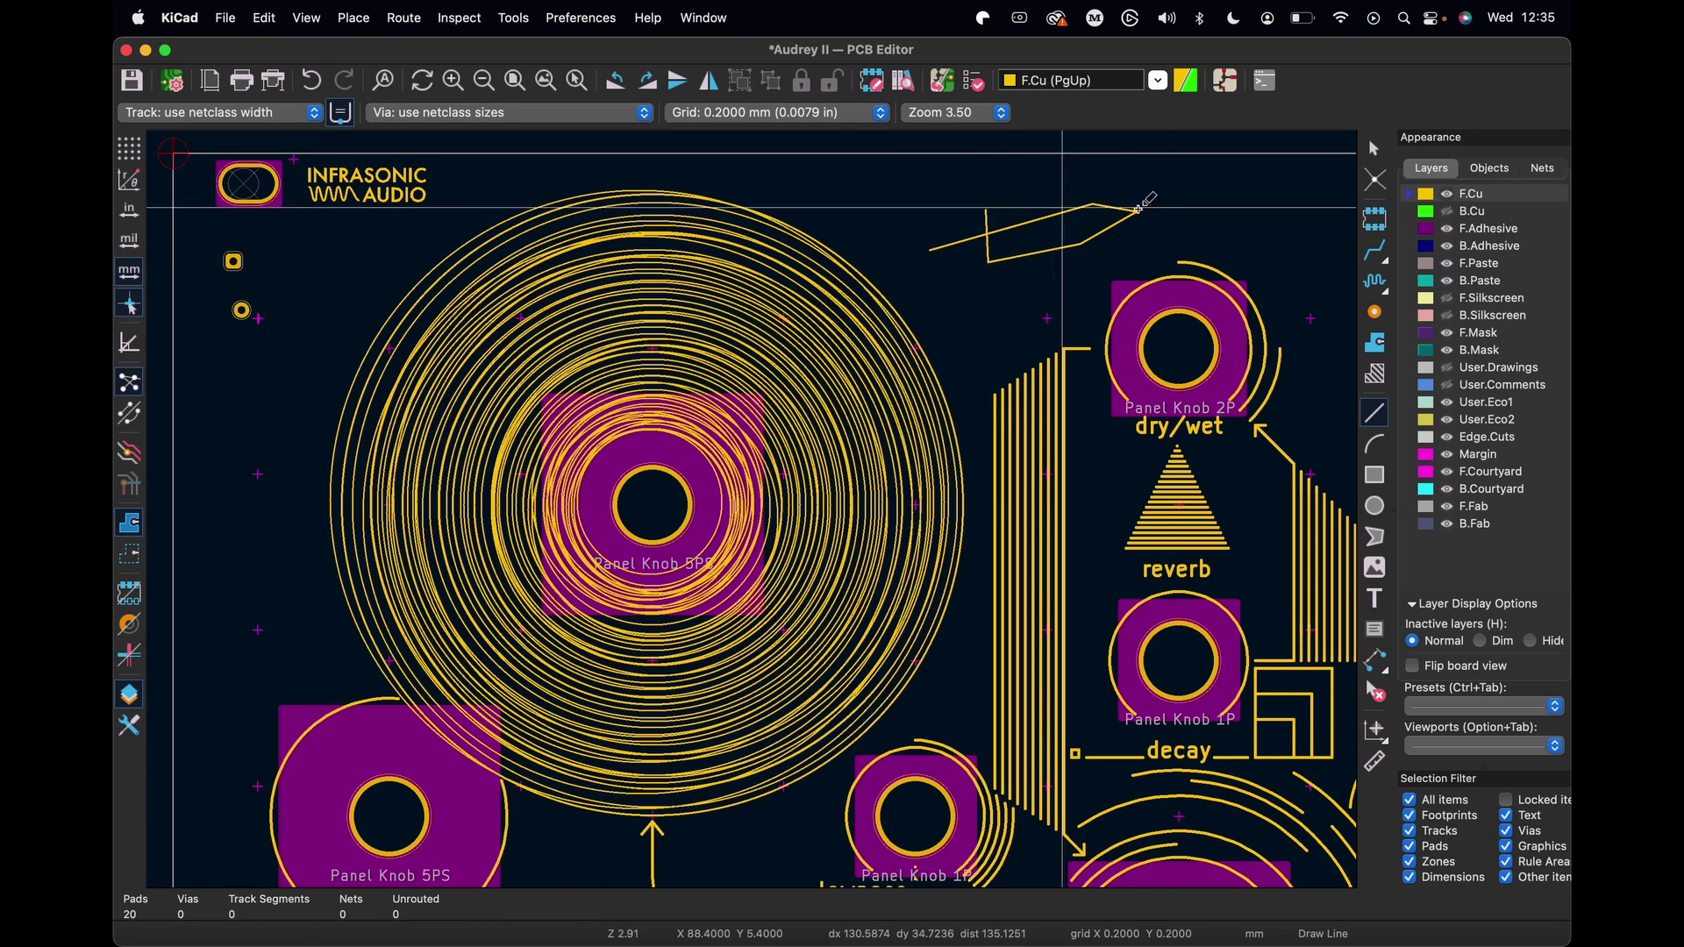
scroll(1139, 210, up, 2)
key(ctrl+z)
Draw a circle of about 8.84 mm radius above the spiral
click(1376, 508)
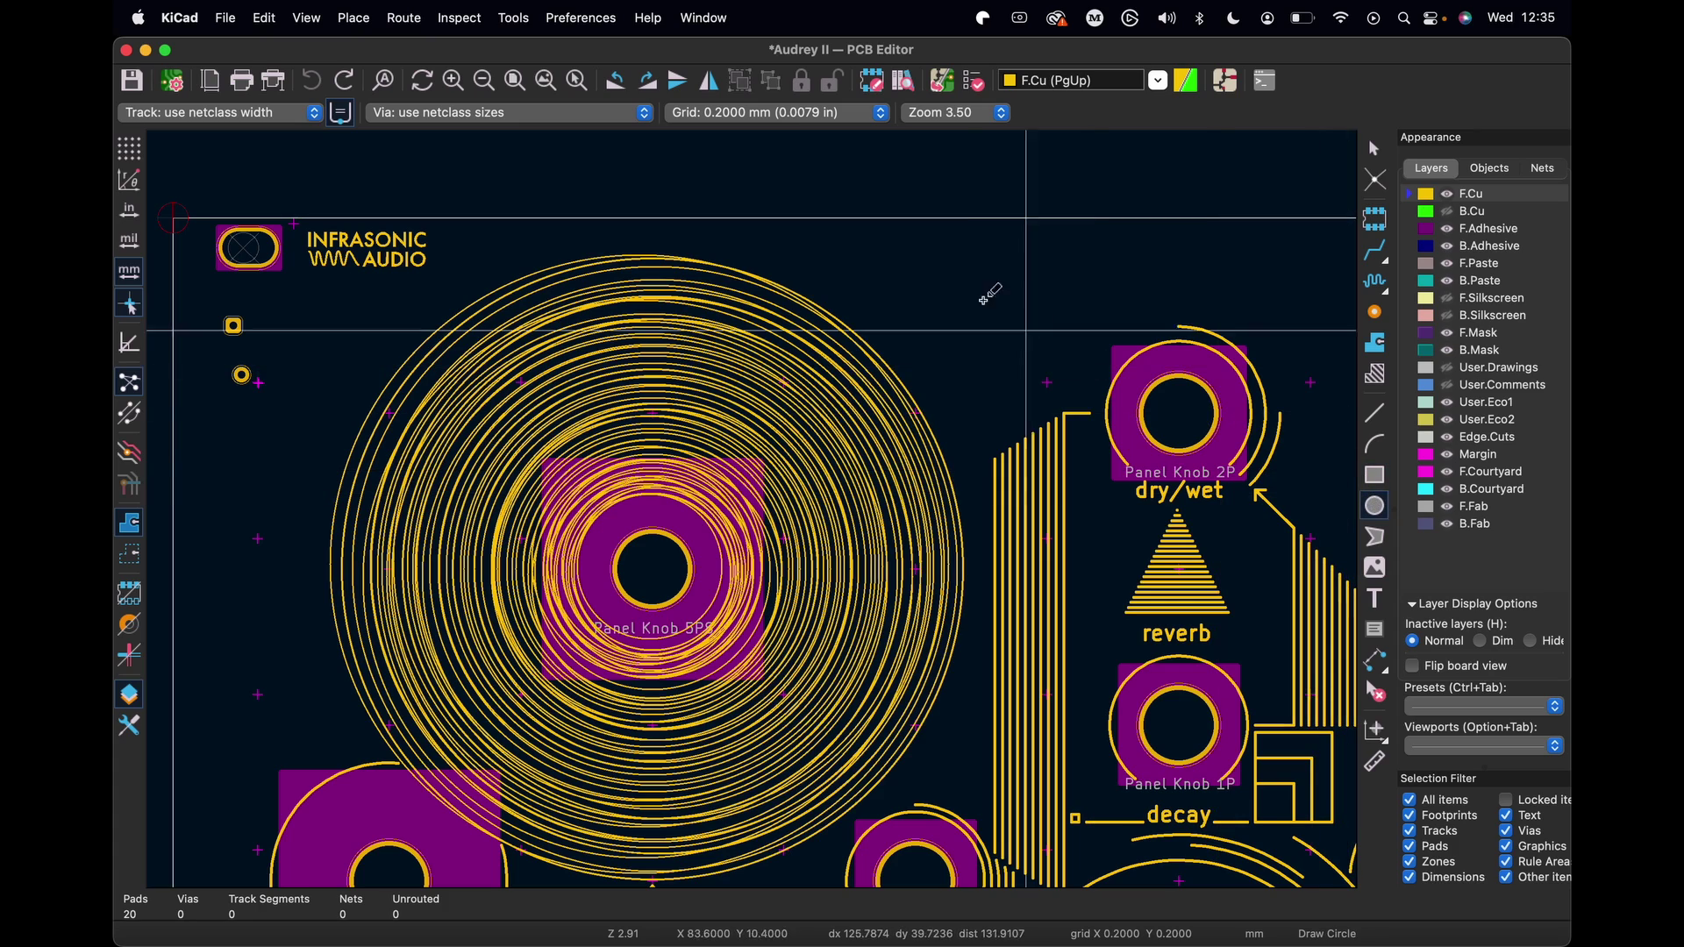
click(897, 189)
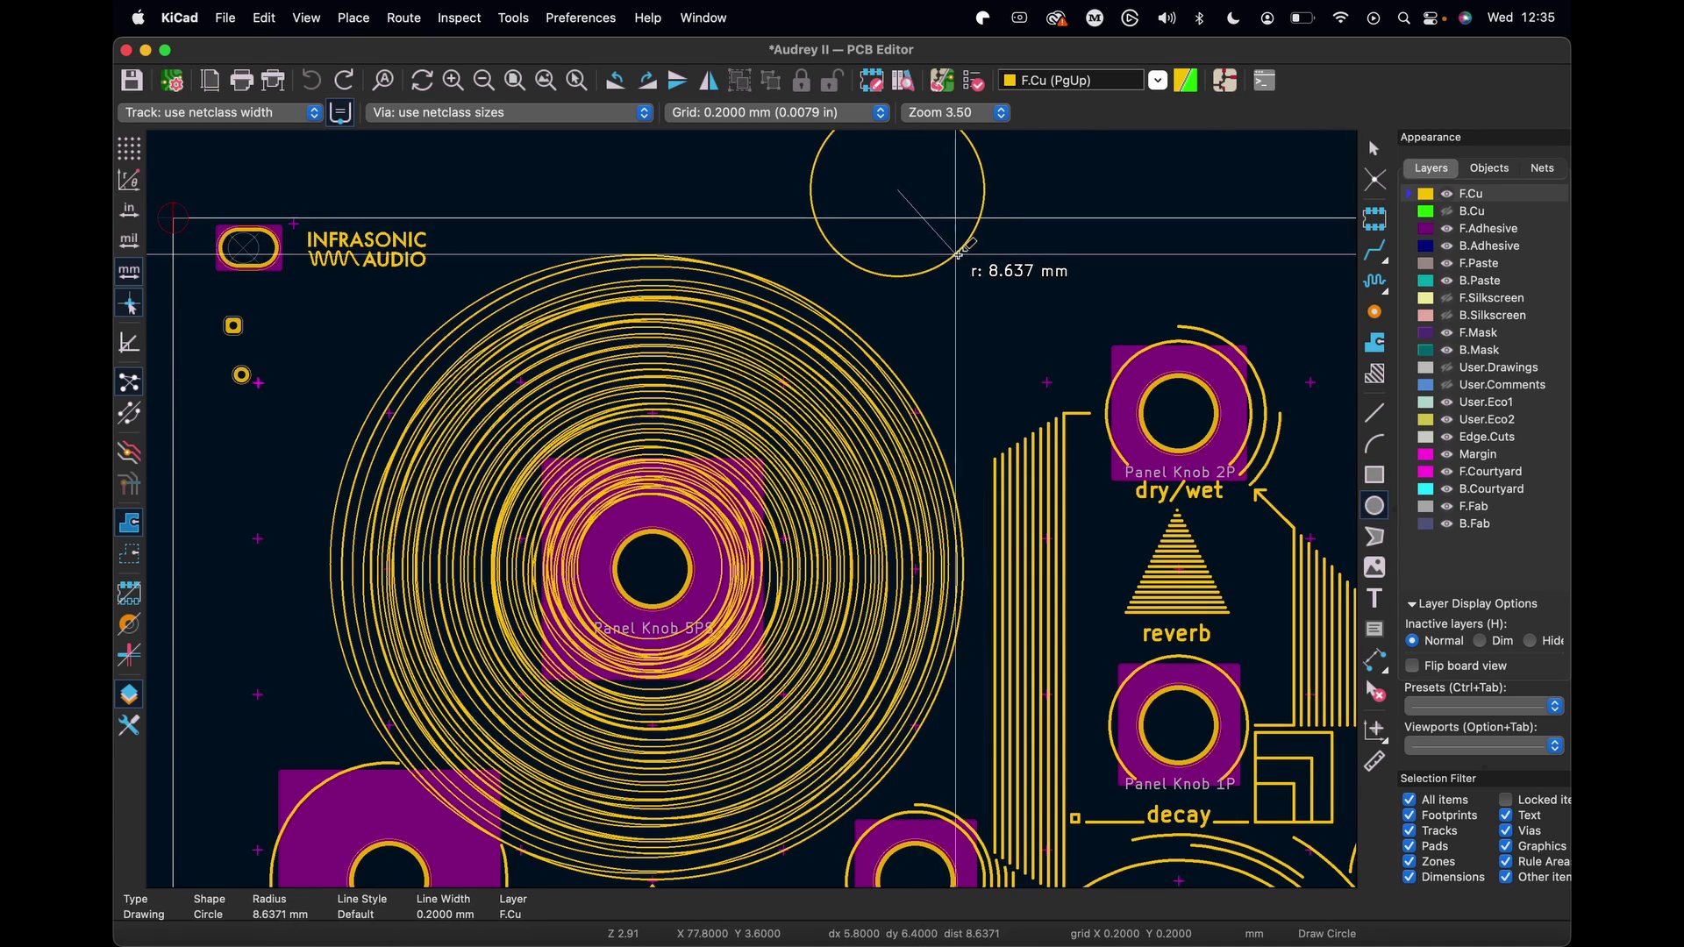
click(968, 244)
scroll(948, 176, up, 2)
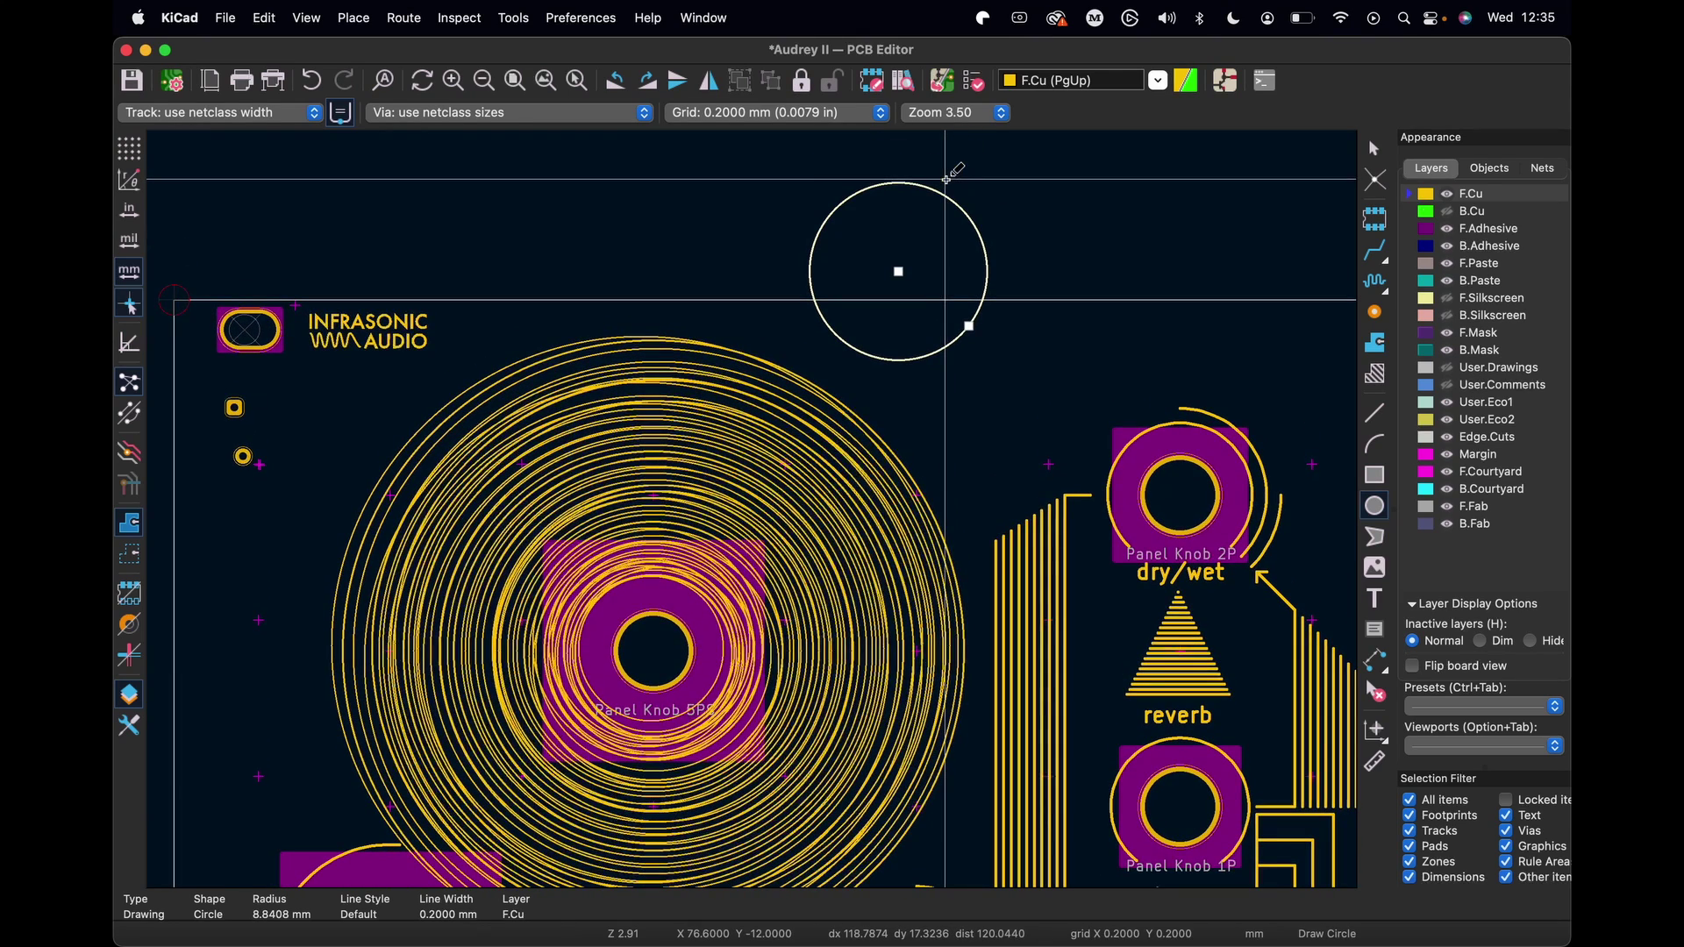
key(Escape)
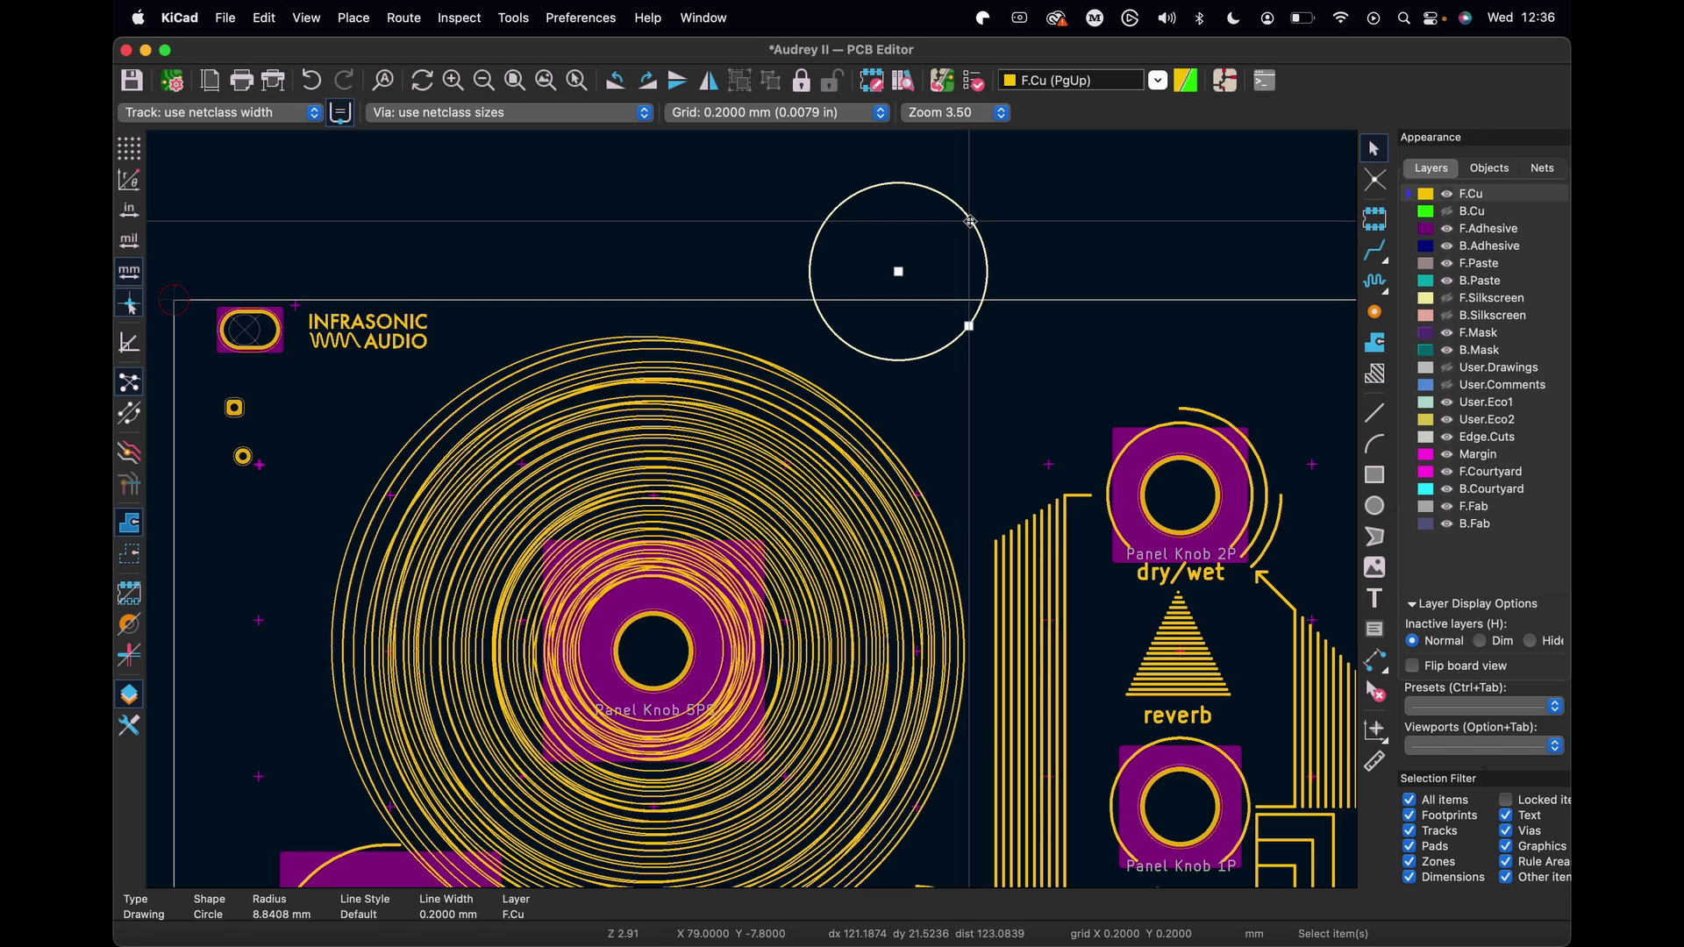
Set the circle's centre to 0,0 and radius to 10 mm, then open Move Exactly
double_click(971, 222)
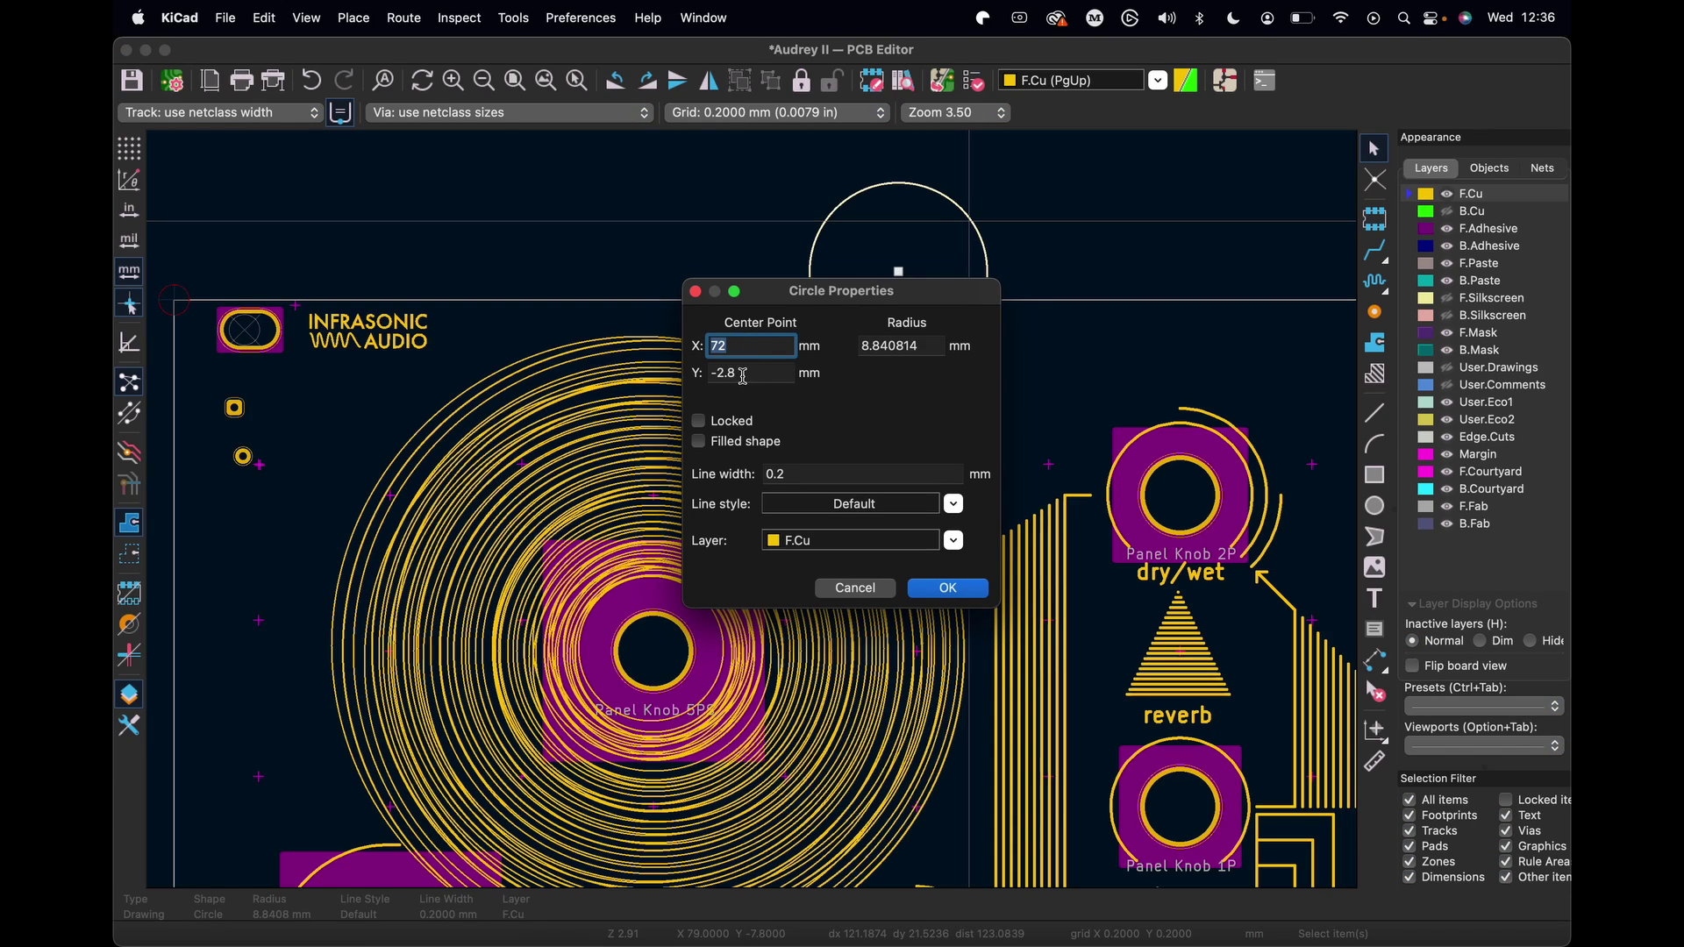
click(931, 347)
text(10)
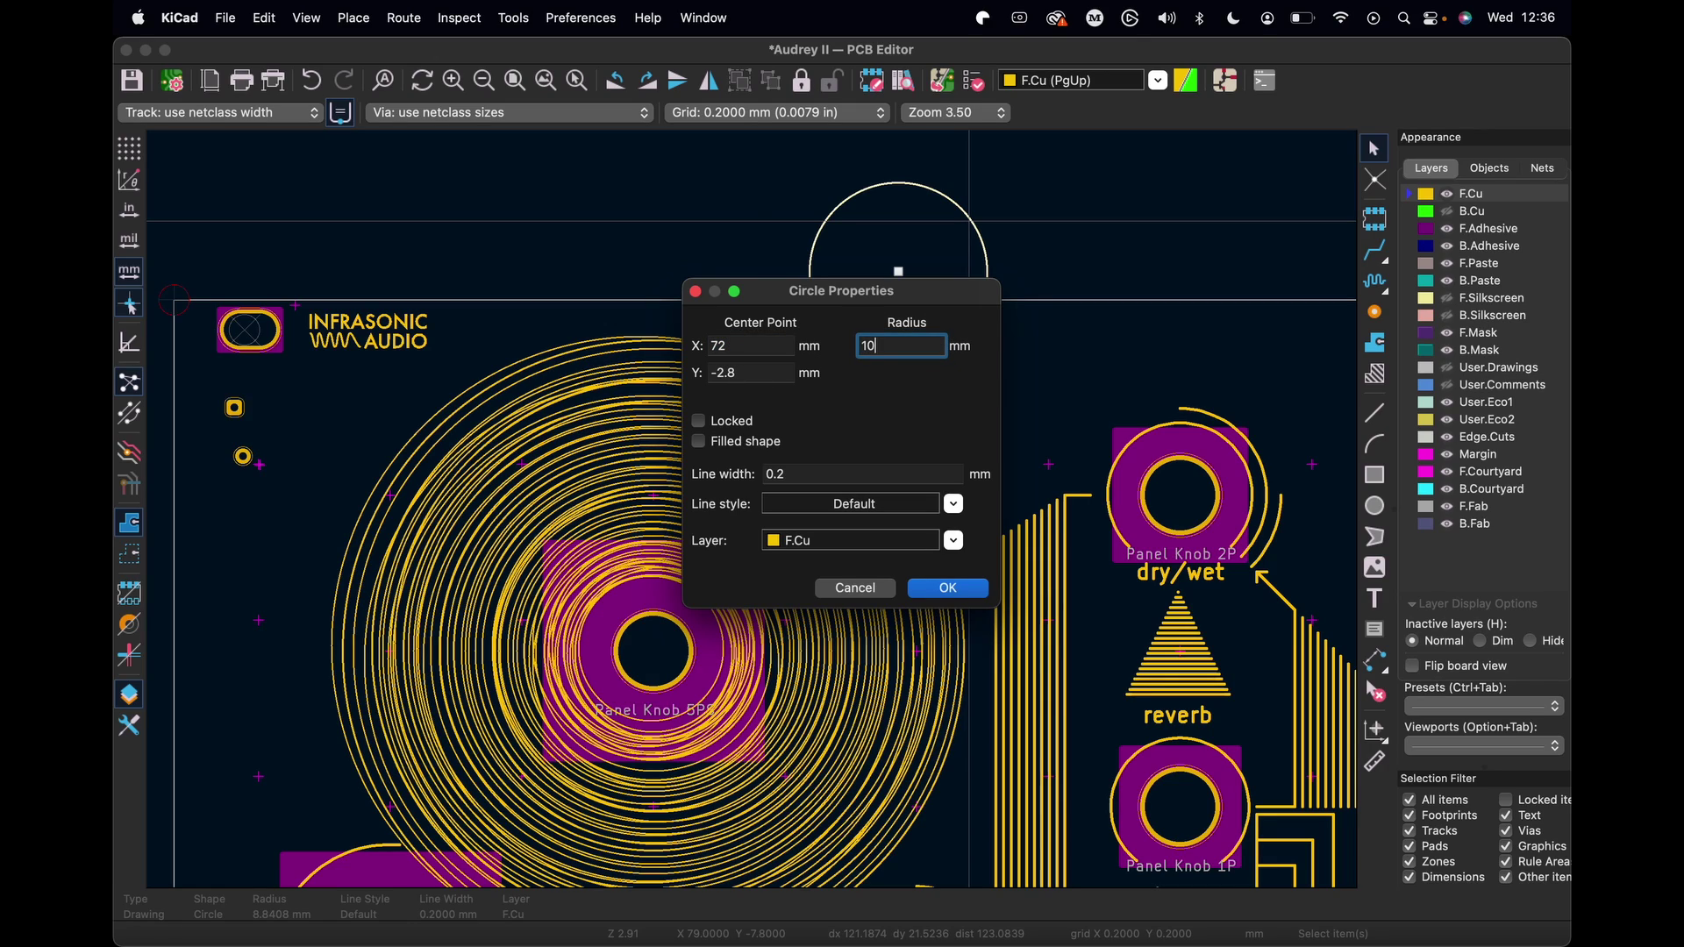
key(Tab)
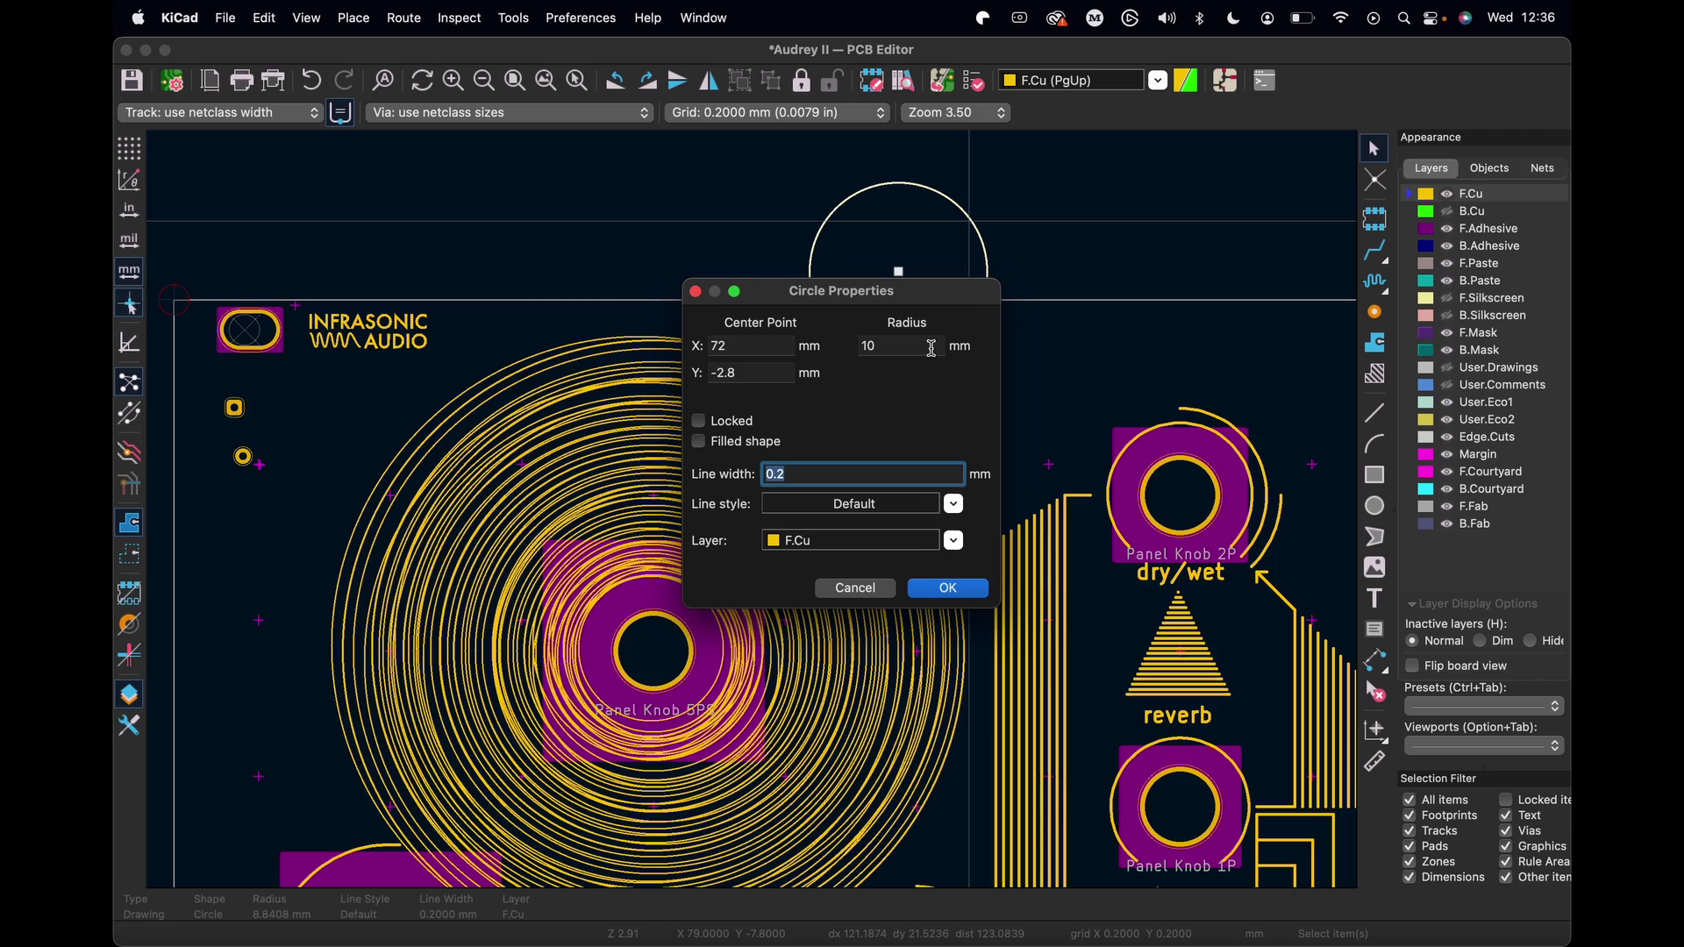
click(737, 350)
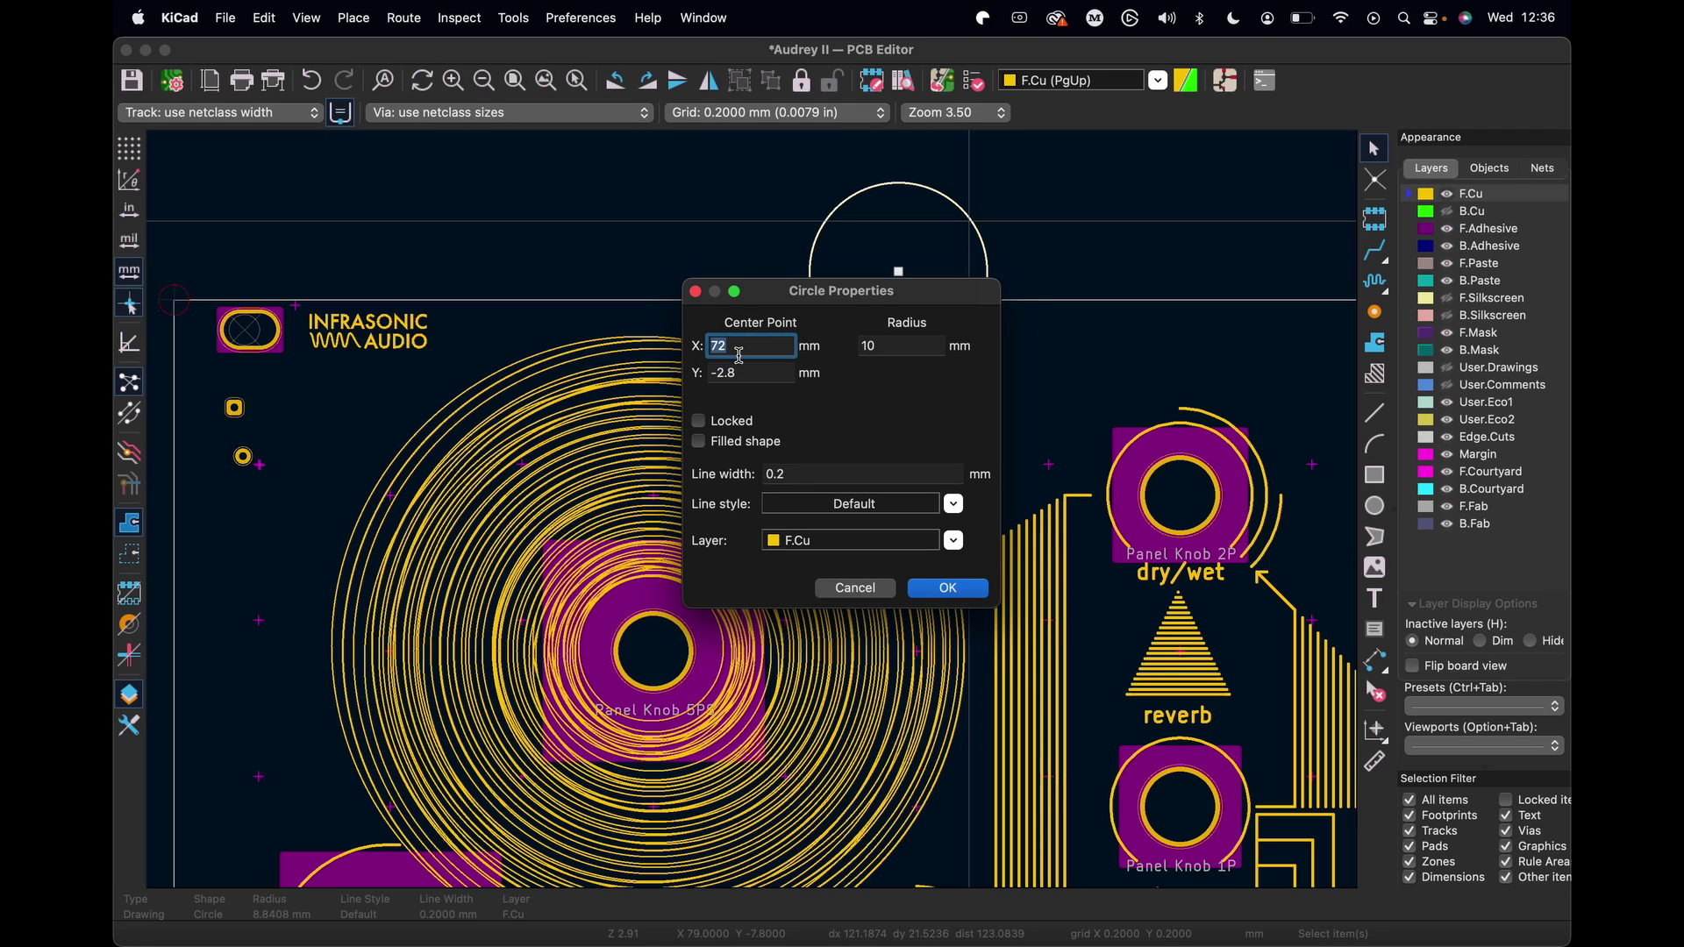
text(0)
key(Tab)
text(0)
key(Tab)
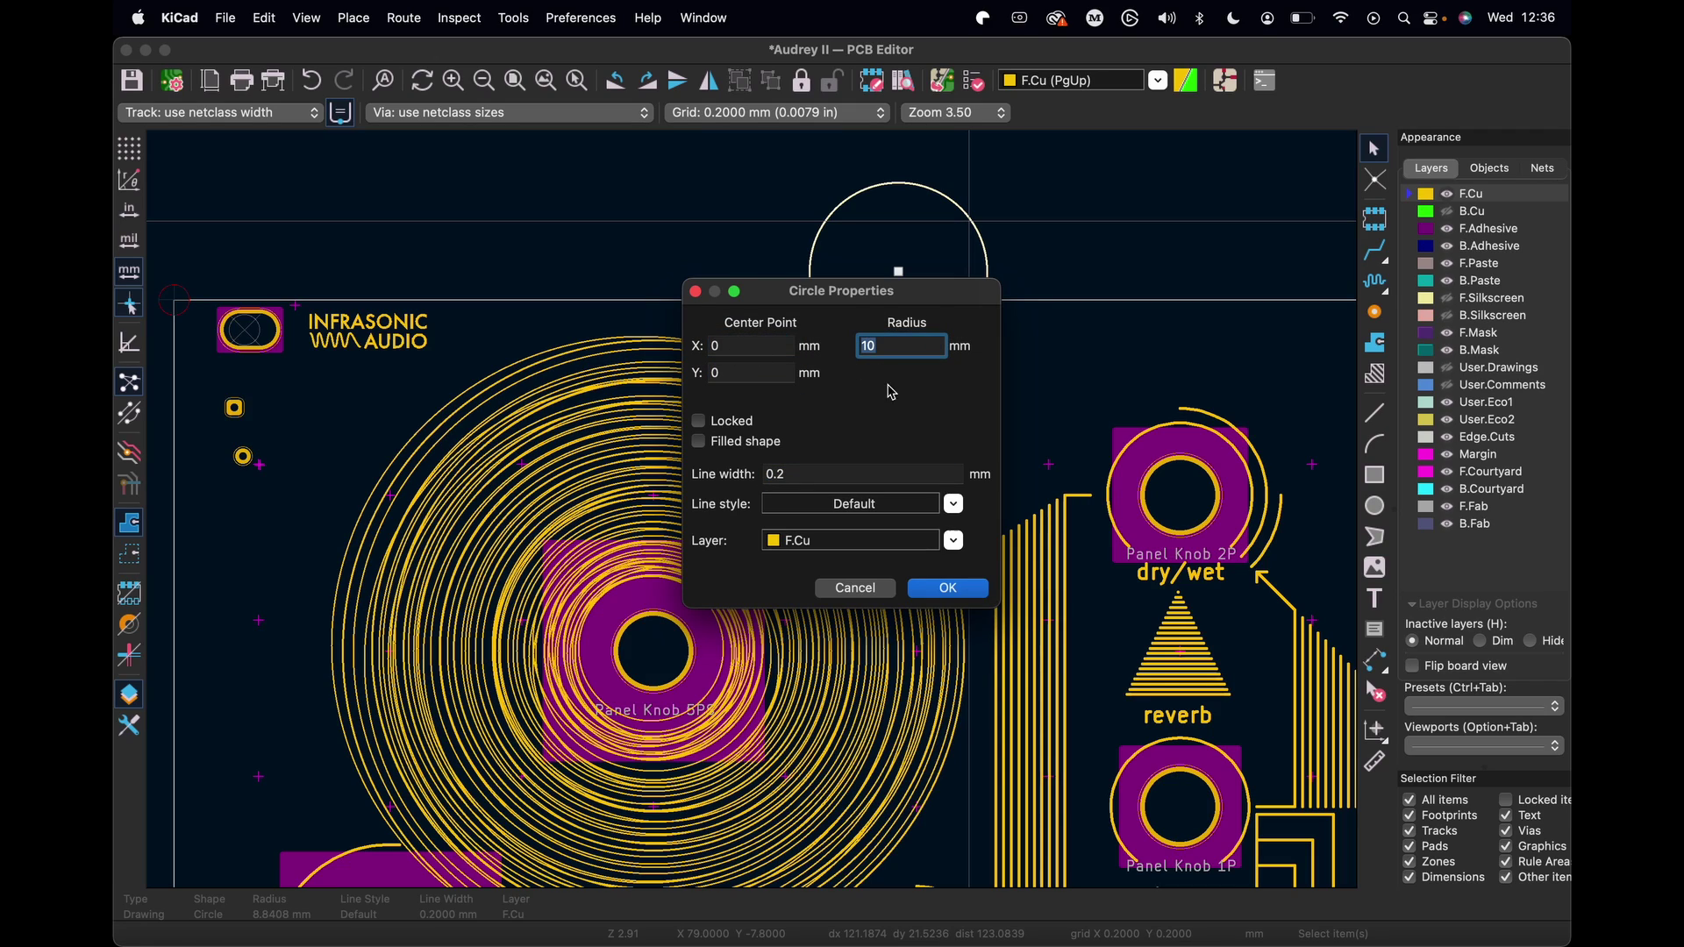
click(948, 588)
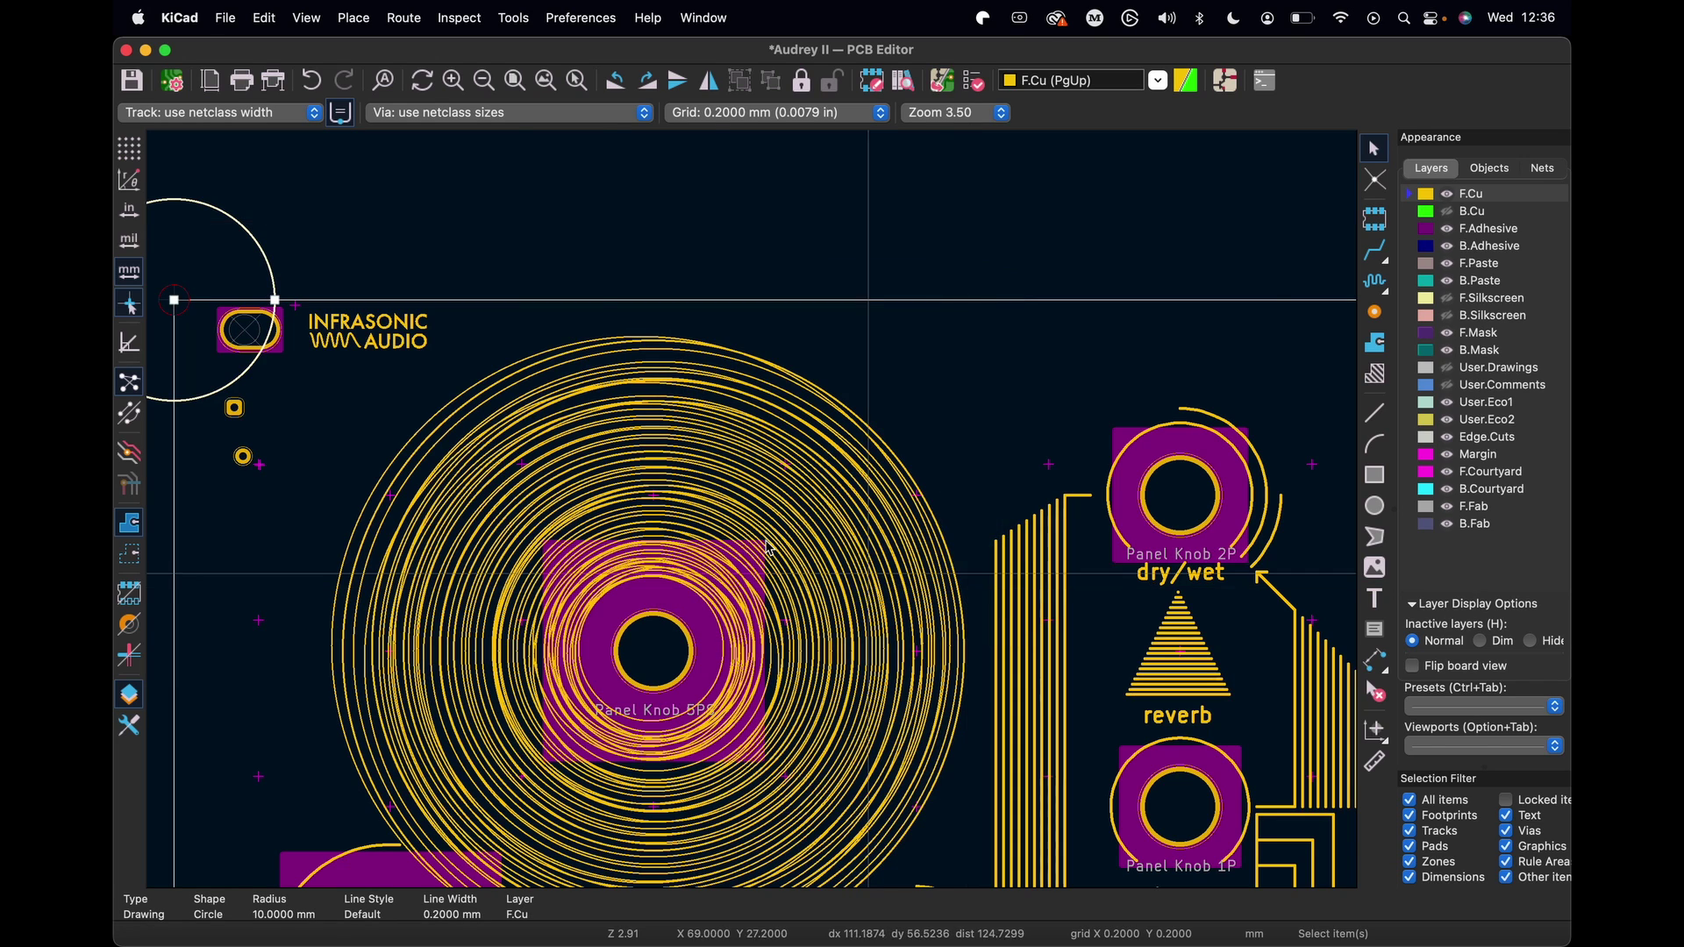
middle_drag(176, 293, 454, 286)
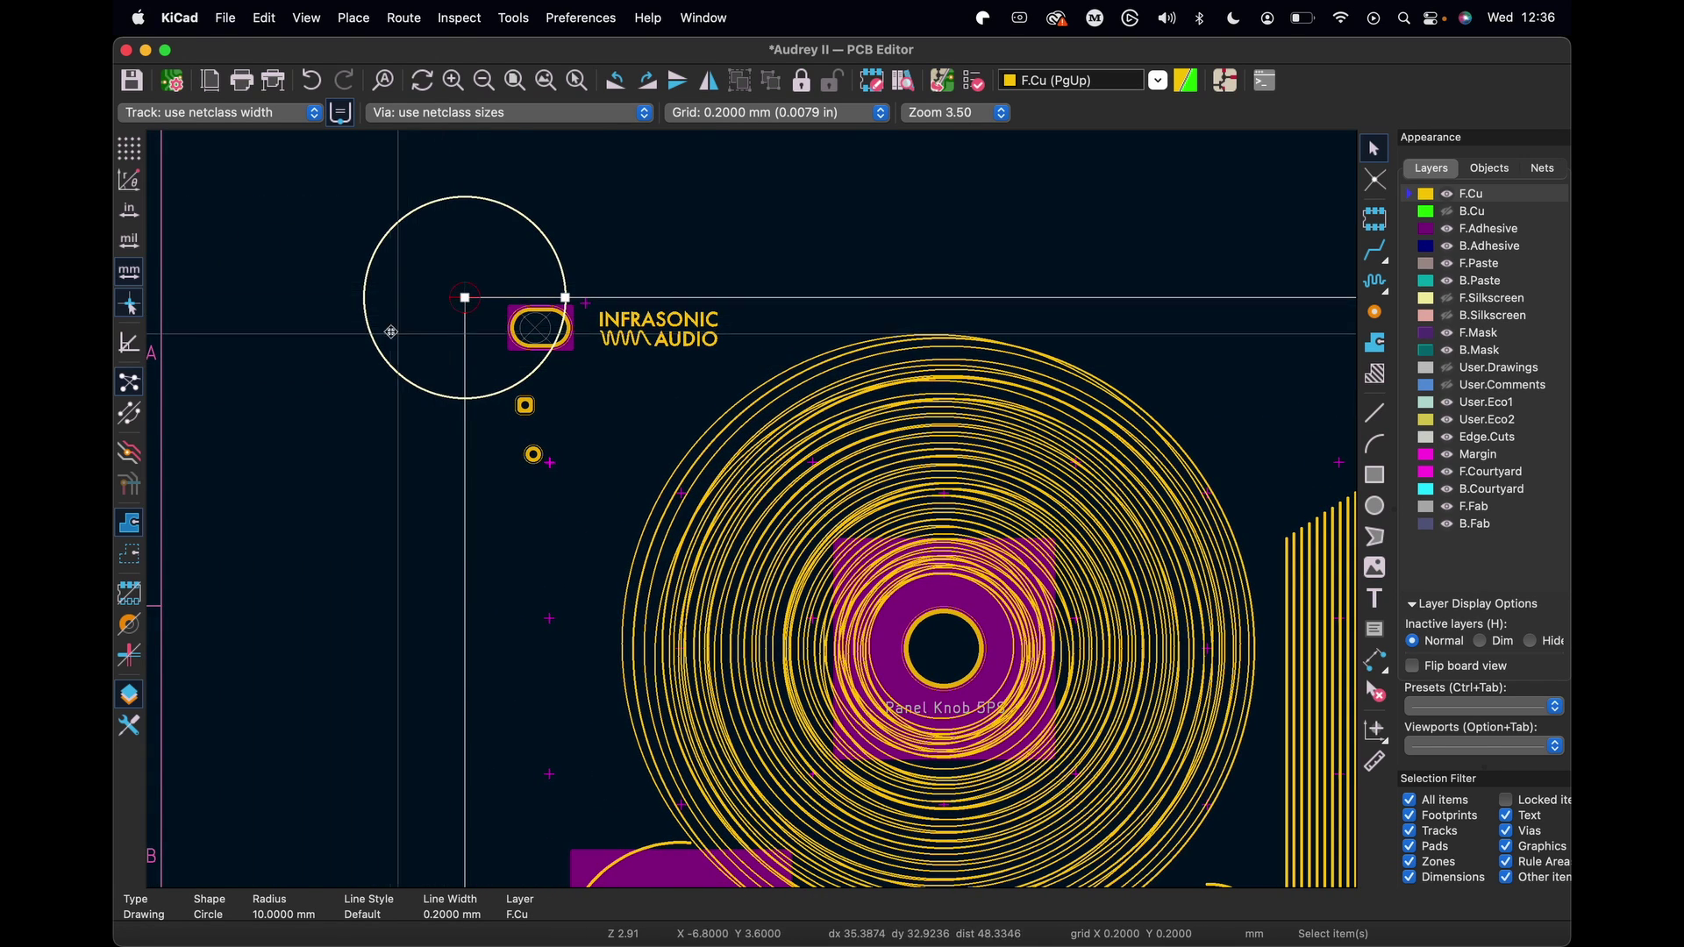
key(super+m)
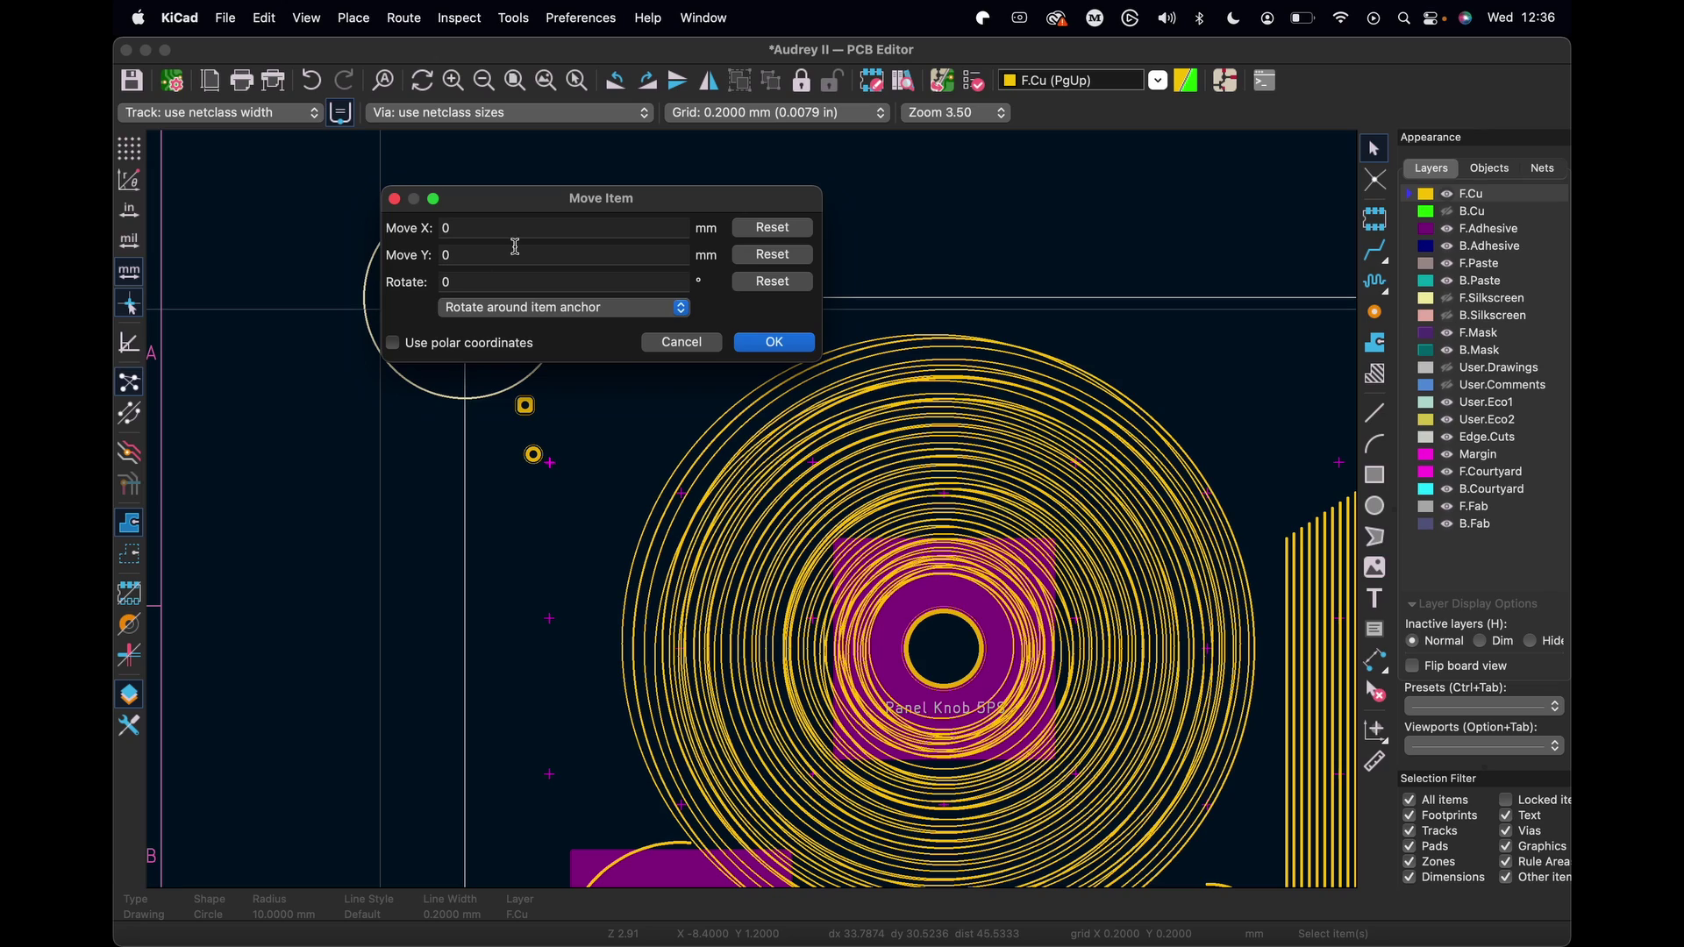
Move the circle 50 mm along X
click(482, 229)
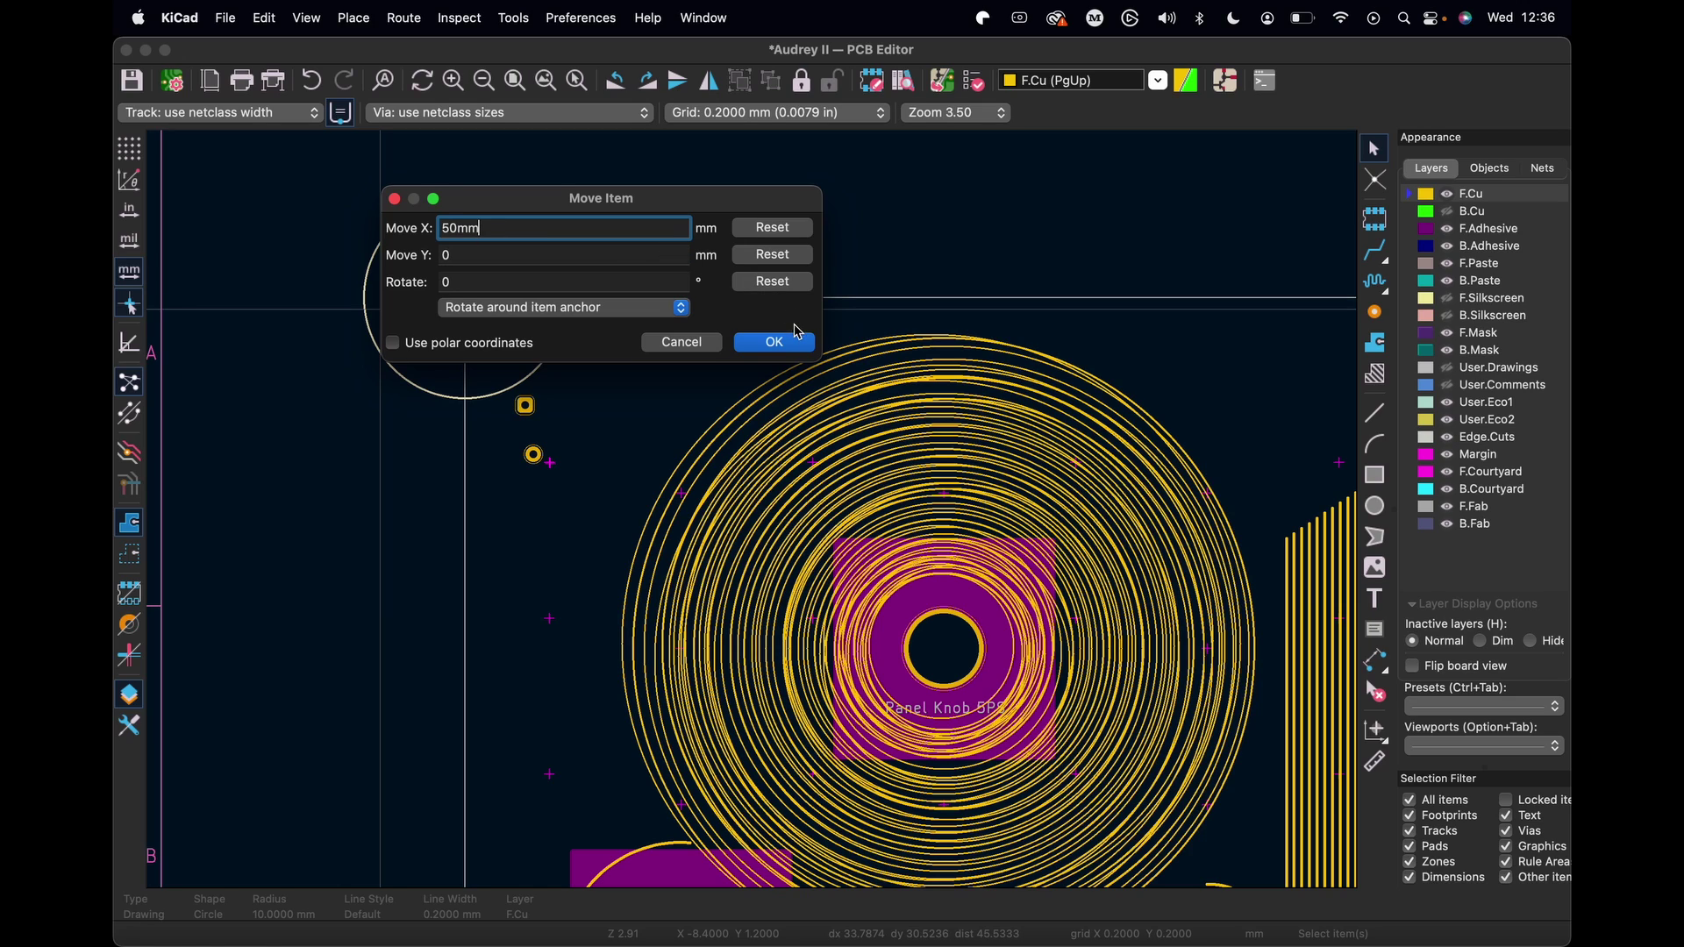
click(774, 341)
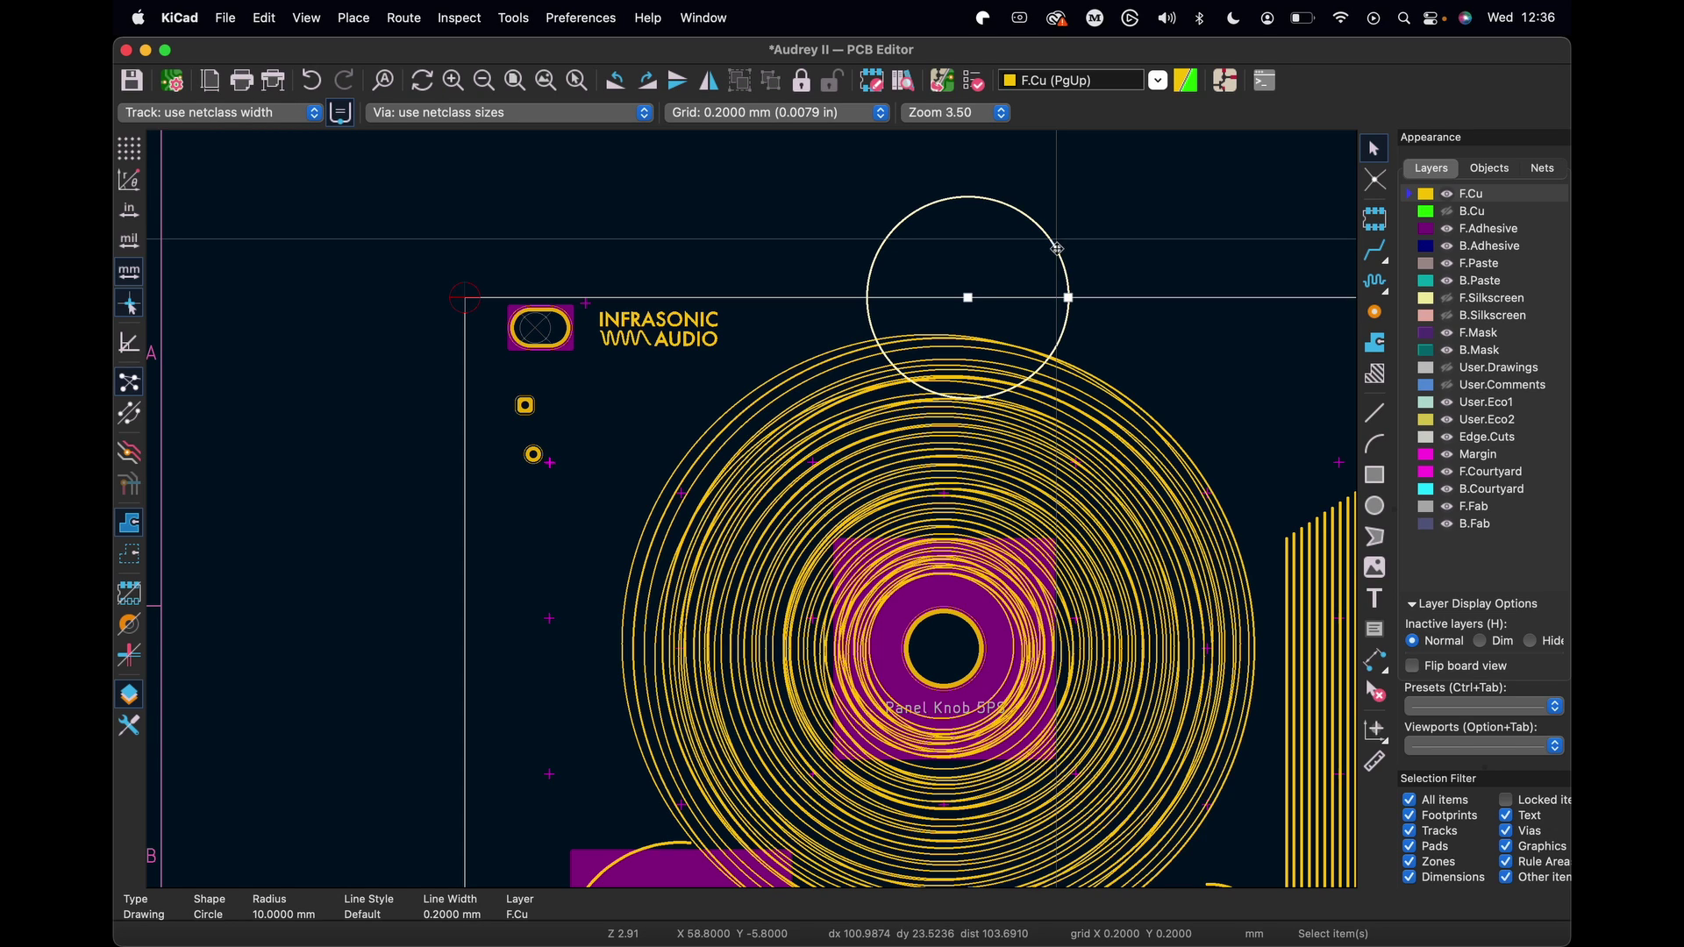
Delete the 10 mm reference circle and pan around to inspect the knob pads
scroll(976, 576, down, 3)
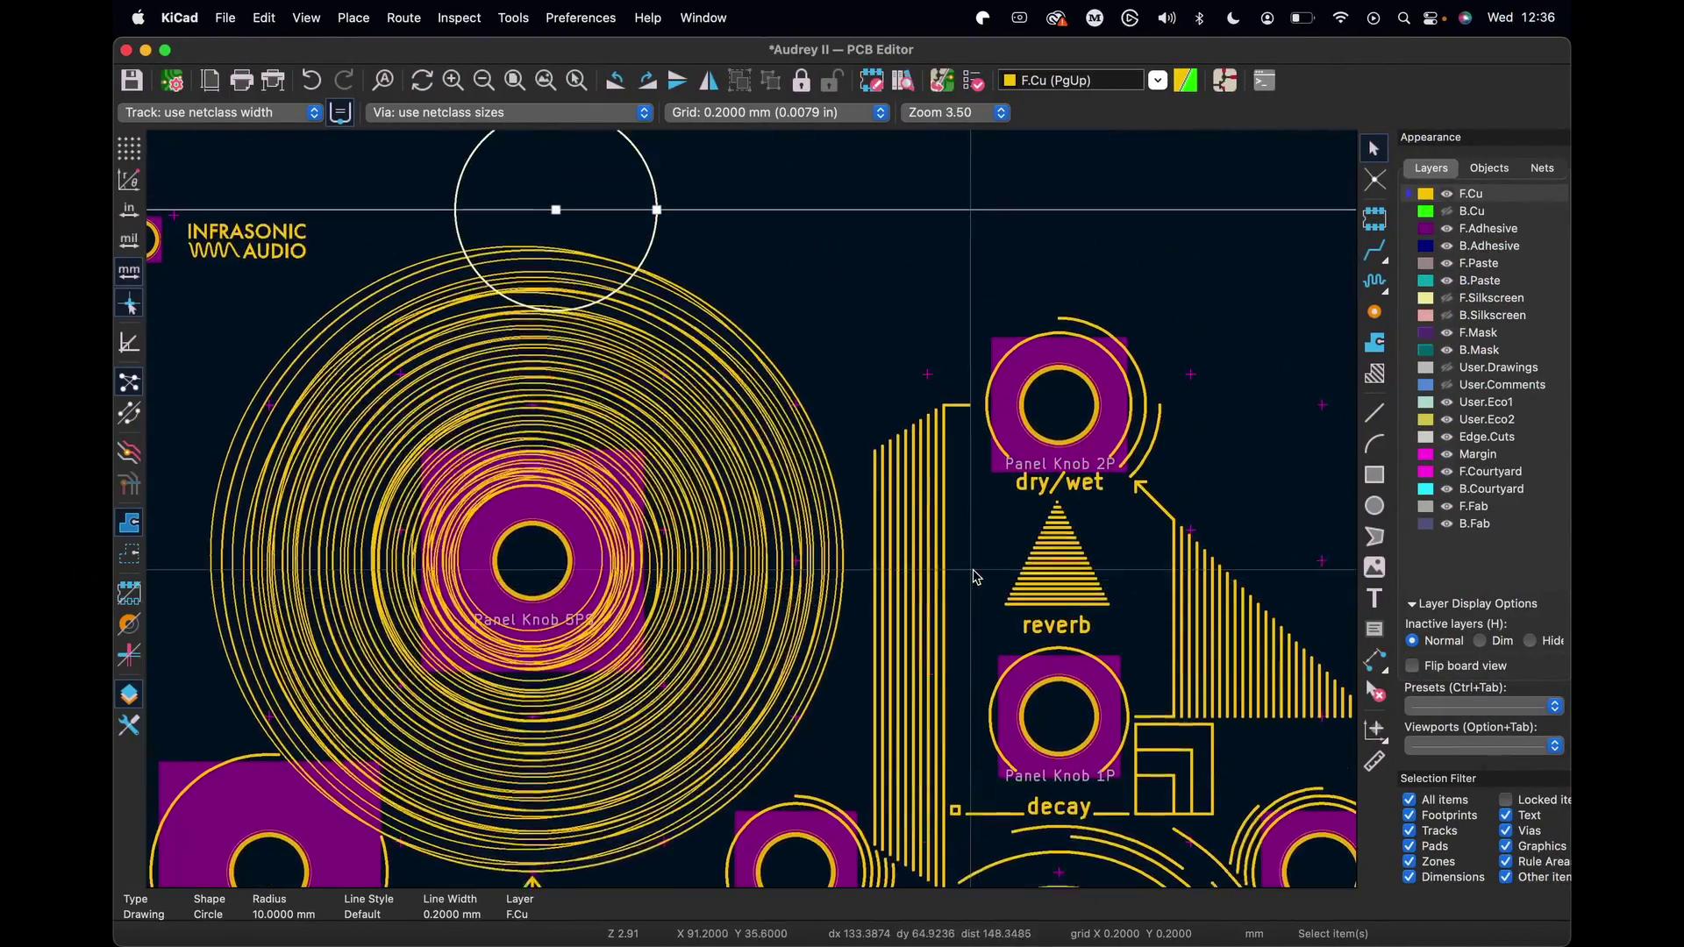
key(Delete)
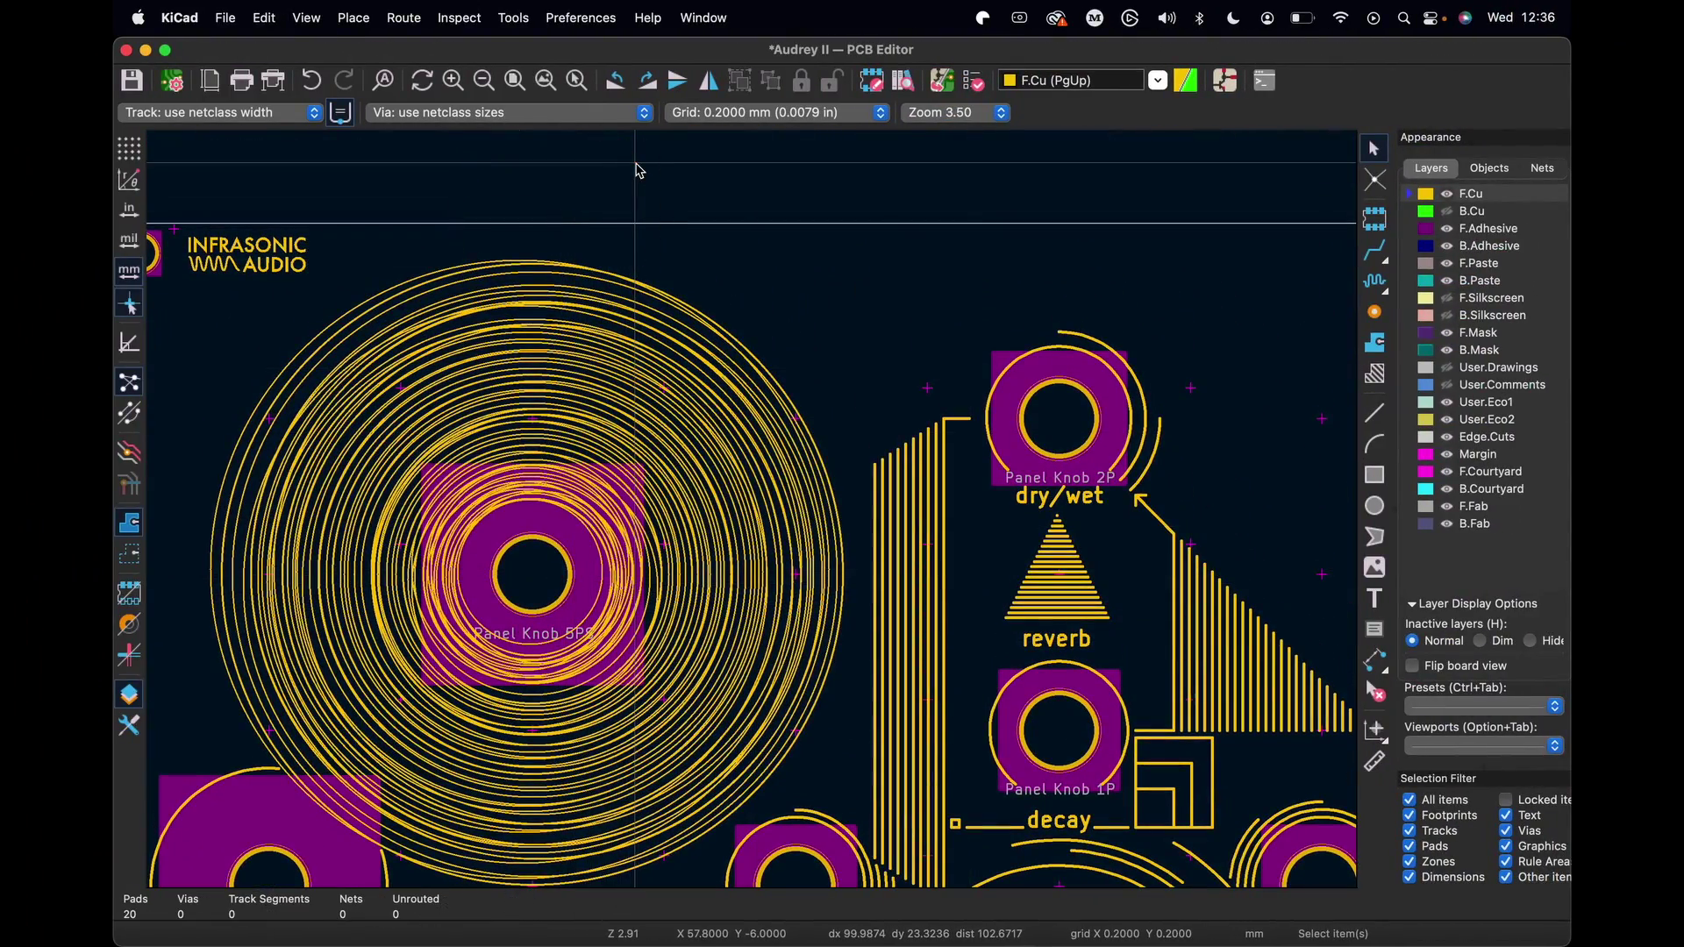
scroll(637, 169, down, 5)
scroll(801, 330, left, 5)
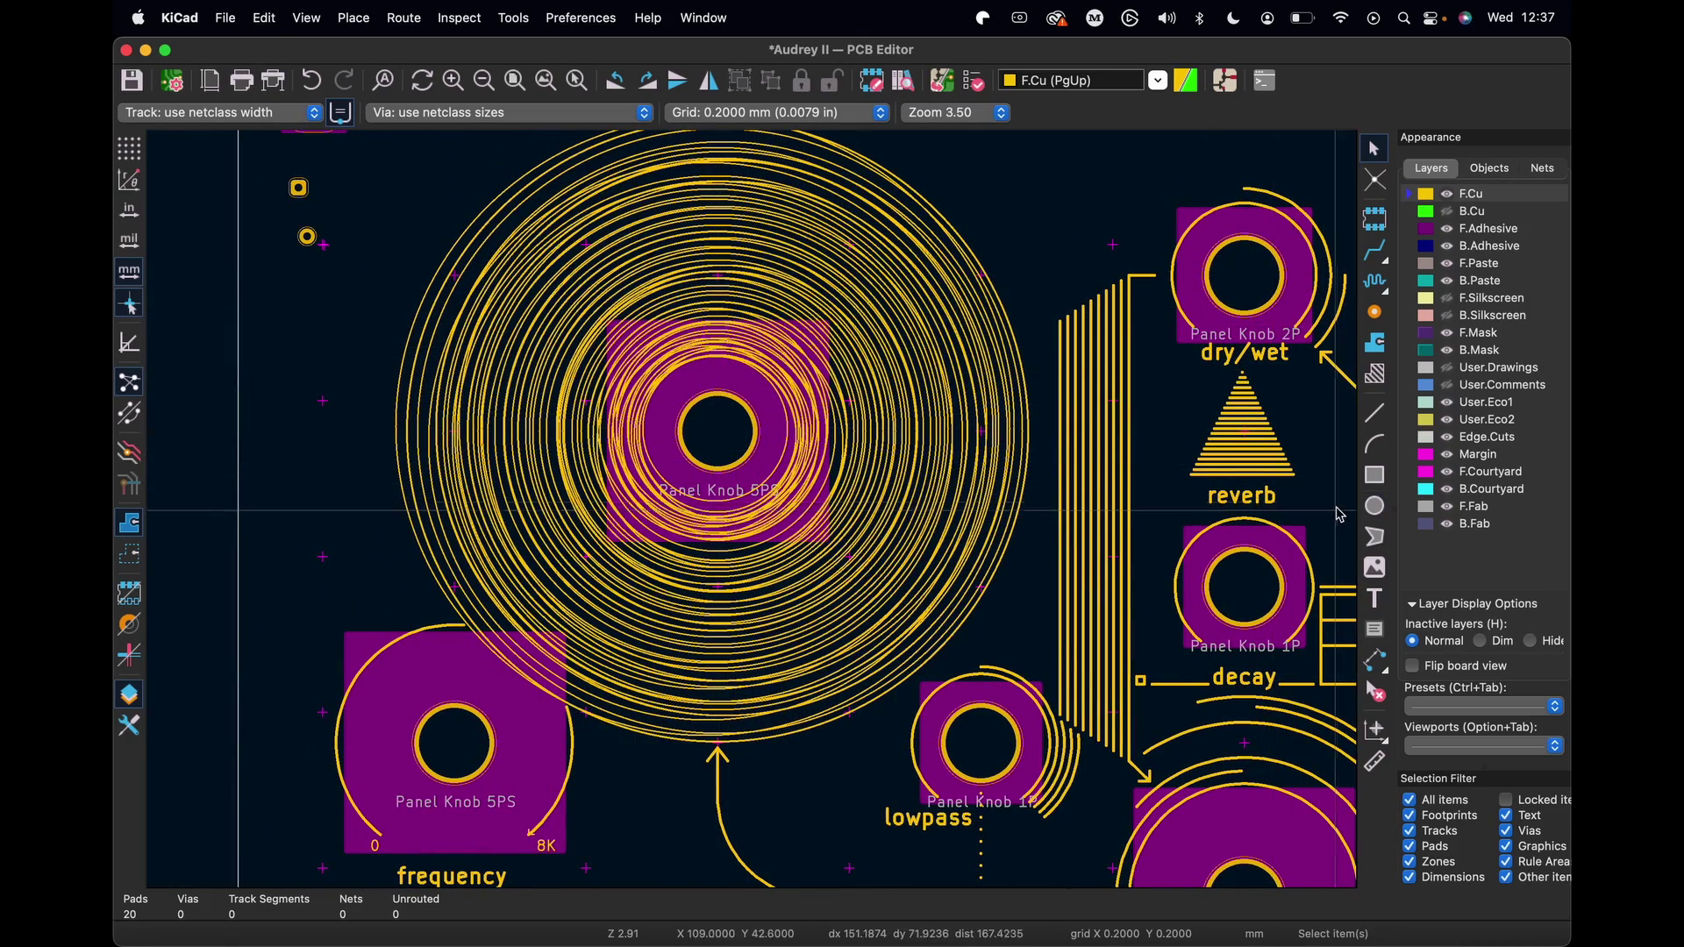
scroll(694, 354, up, 5)
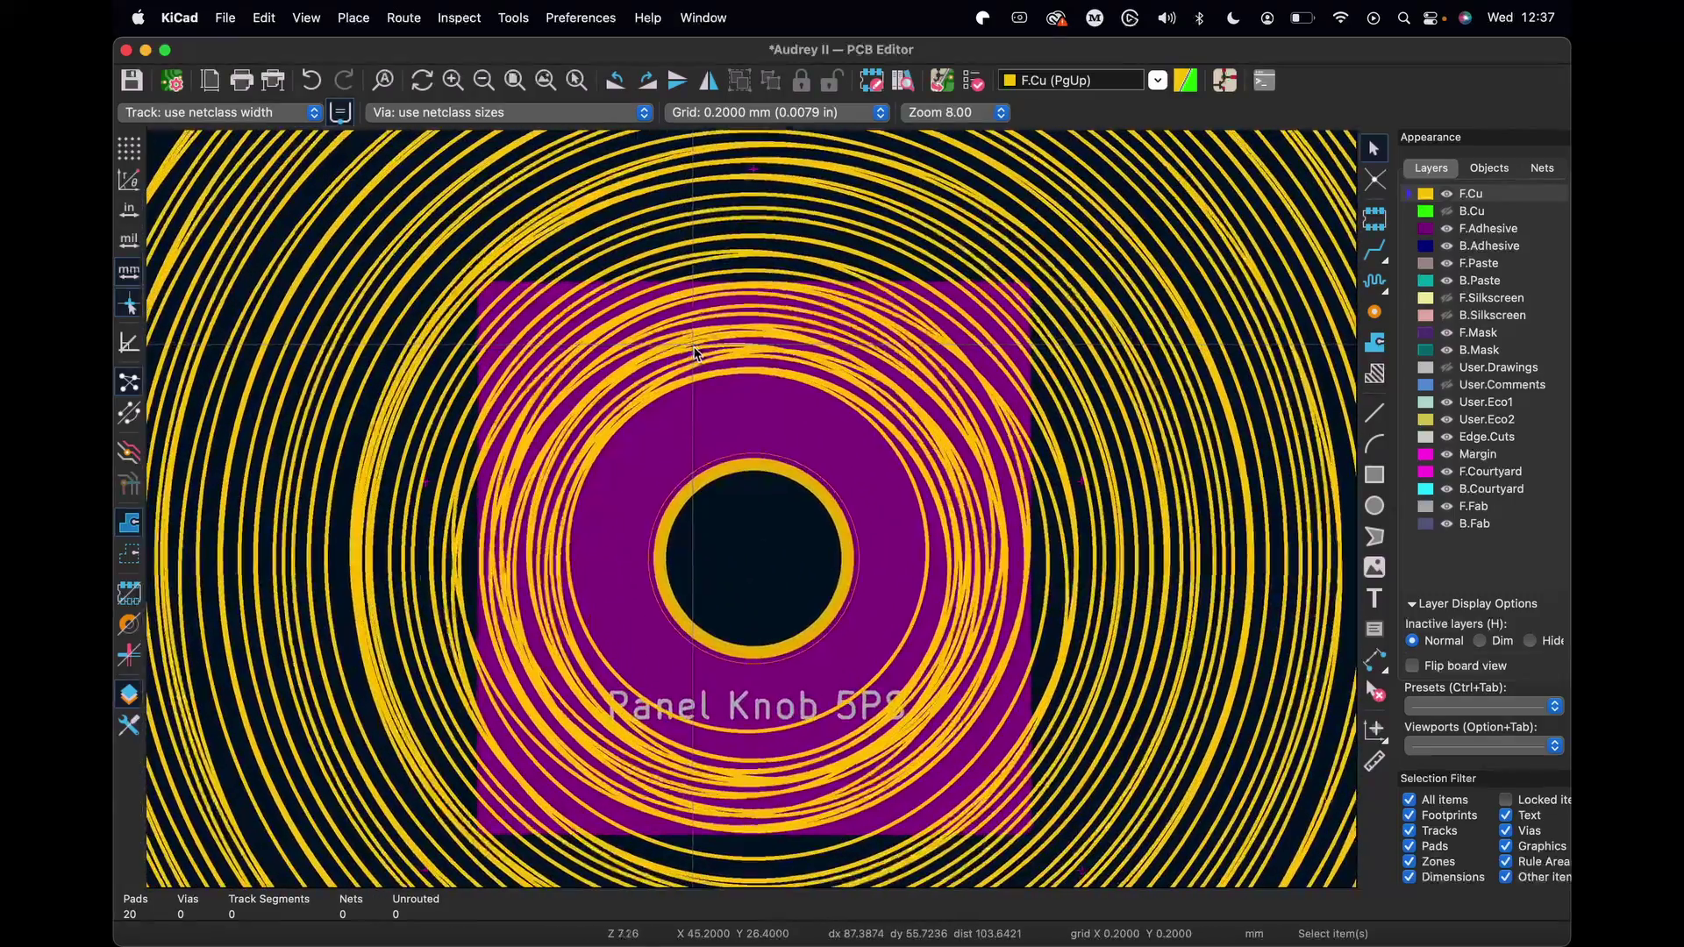
scroll(694, 354, left, 5)
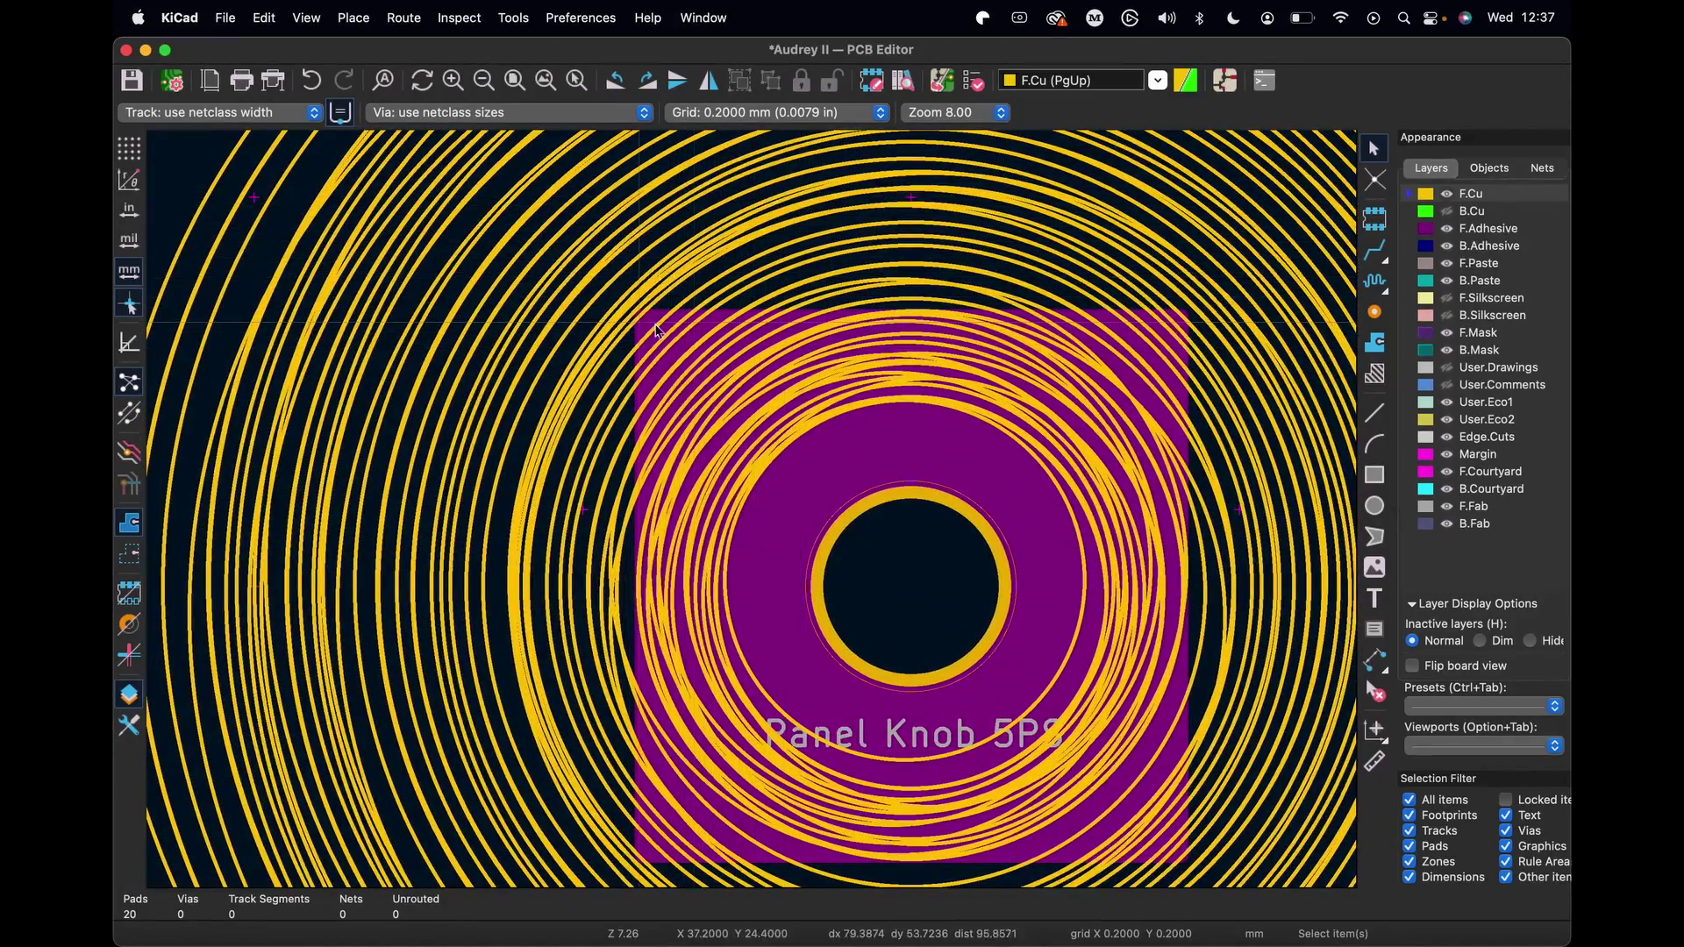
scroll(658, 330, up, 2)
scroll(658, 330, left, 2)
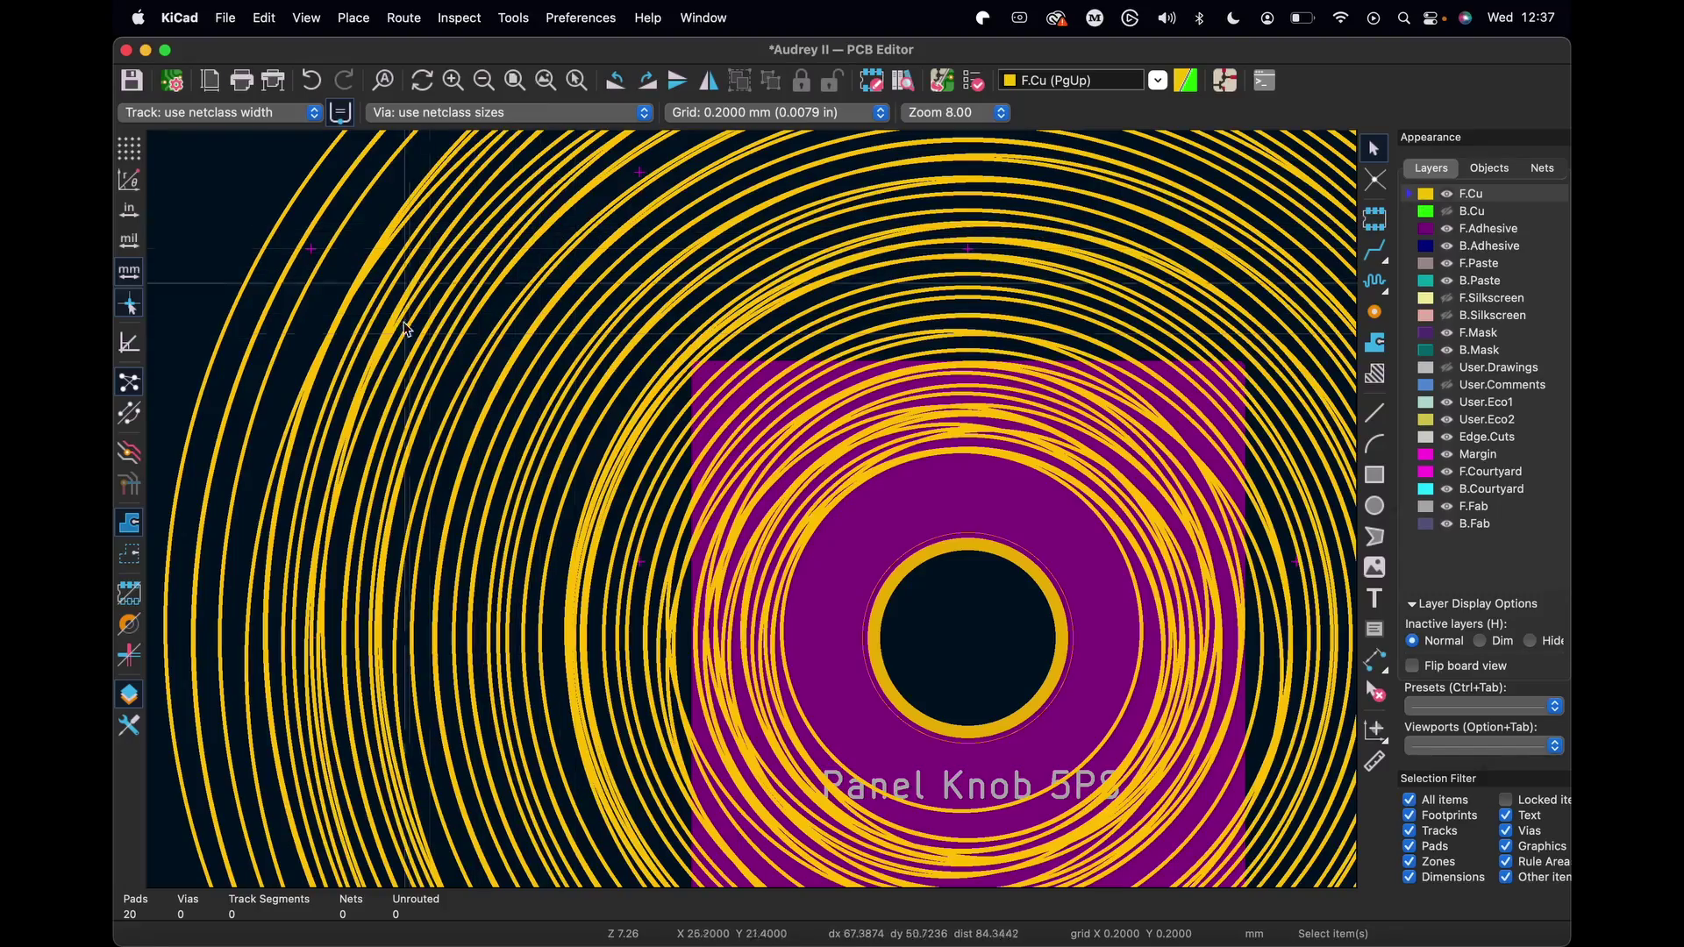
scroll(813, 436, down, 3)
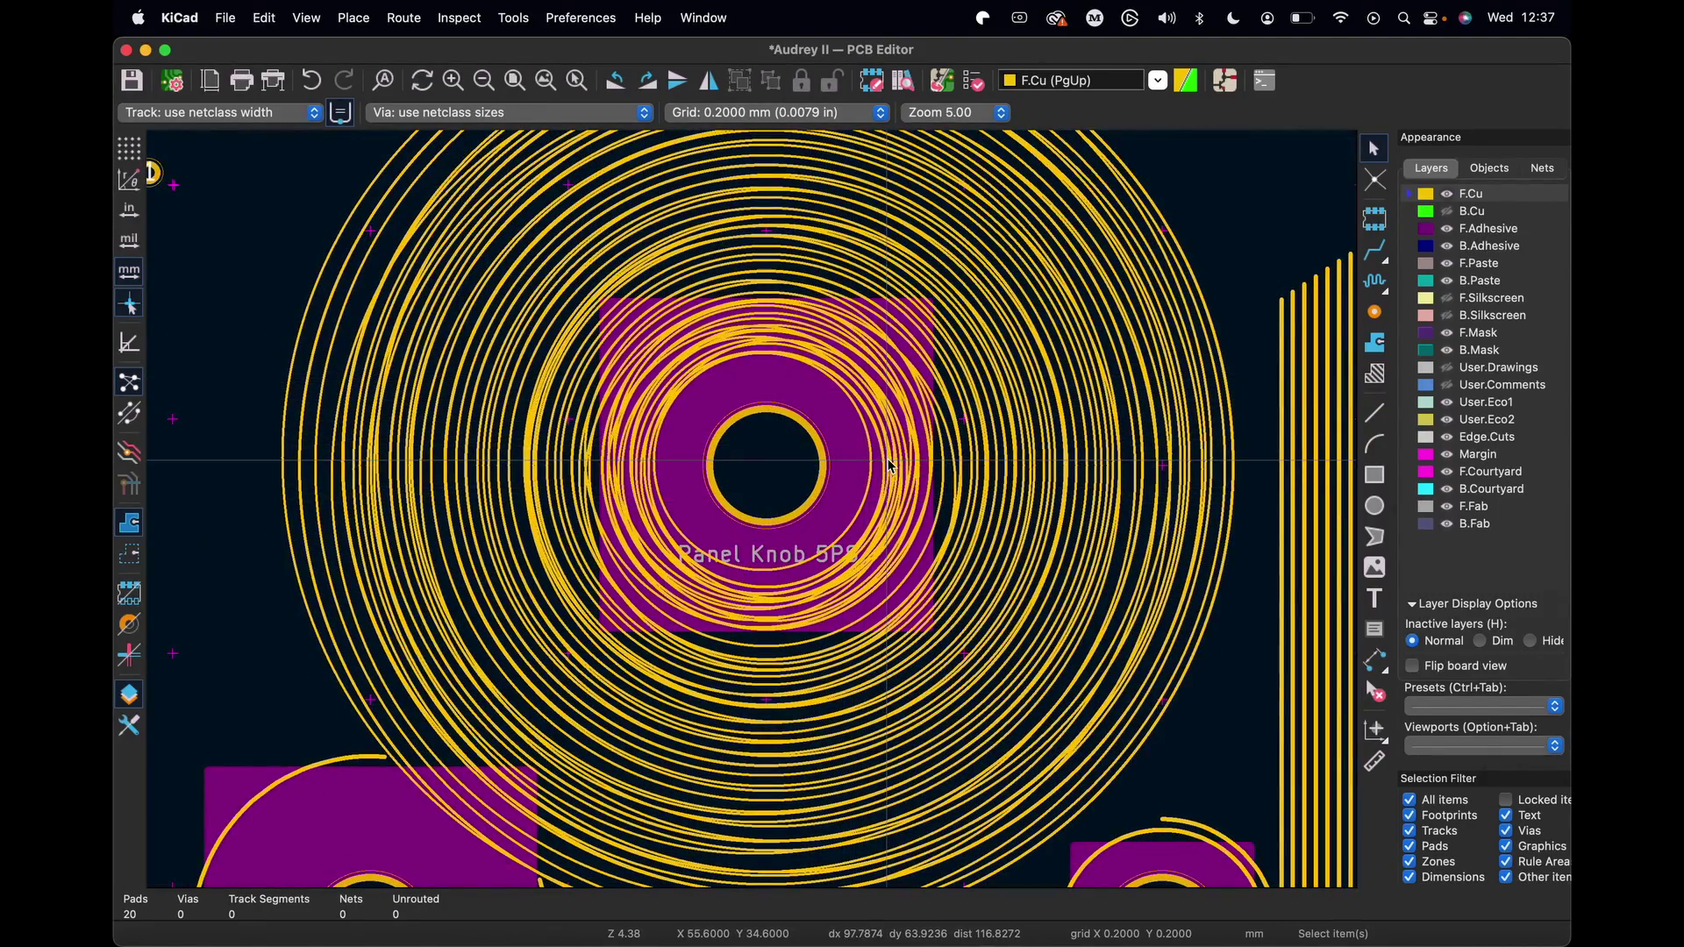
scroll(888, 465, down, 2)
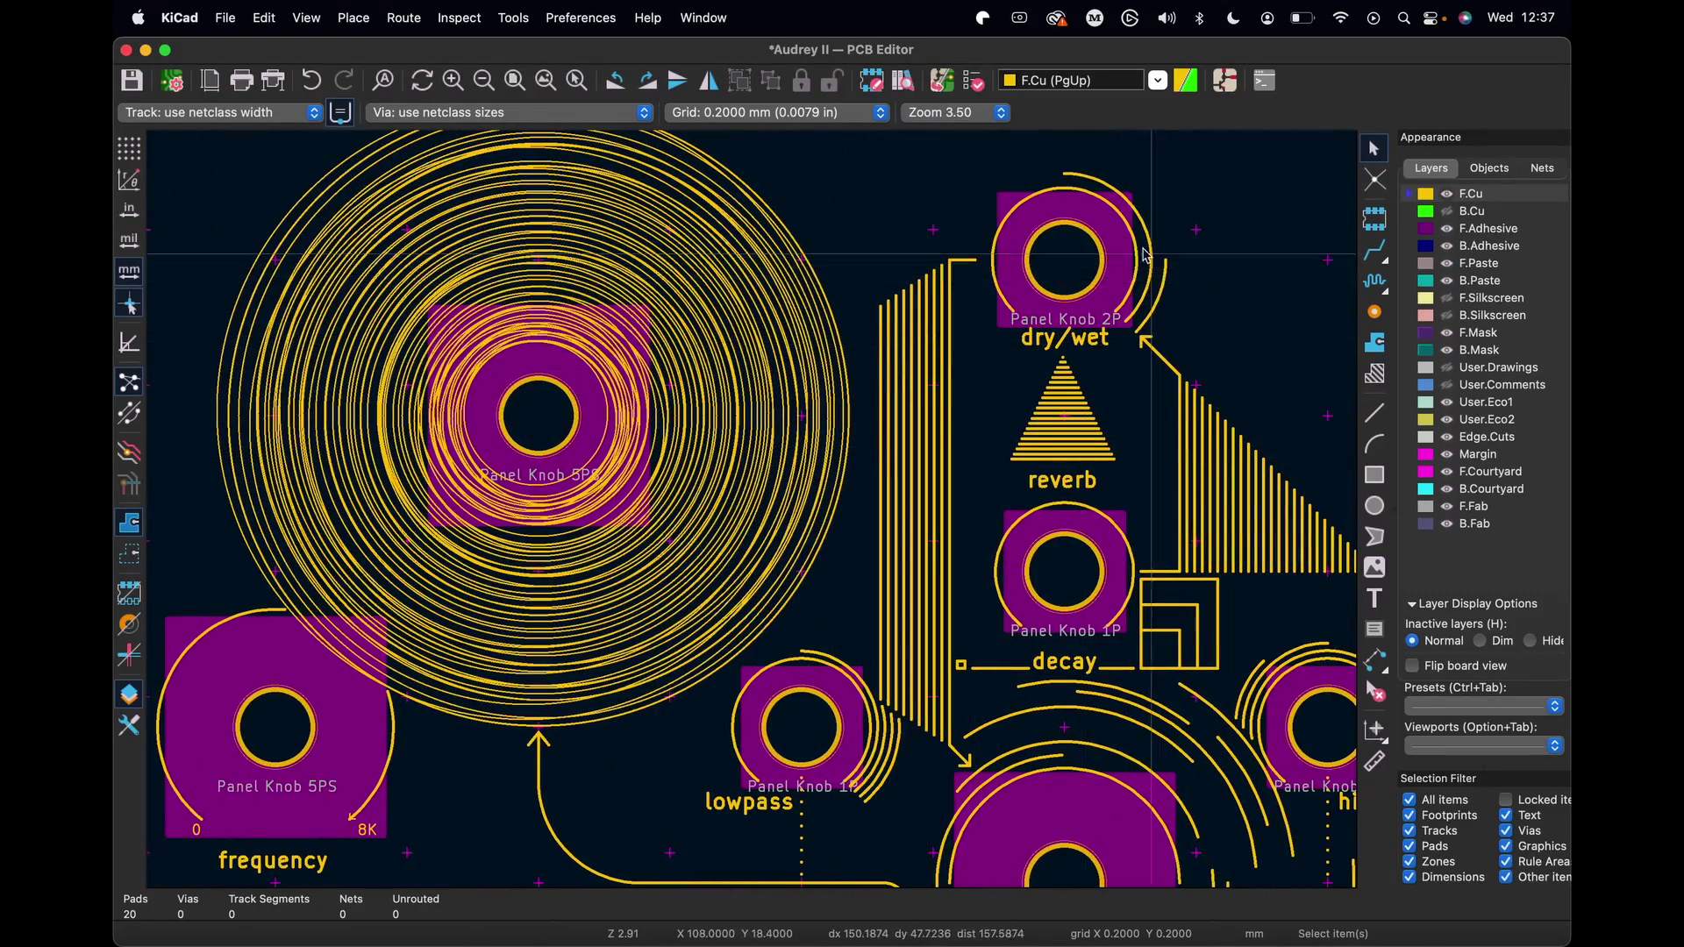
scroll(1145, 254, down, 3)
scroll(1145, 254, left, 3)
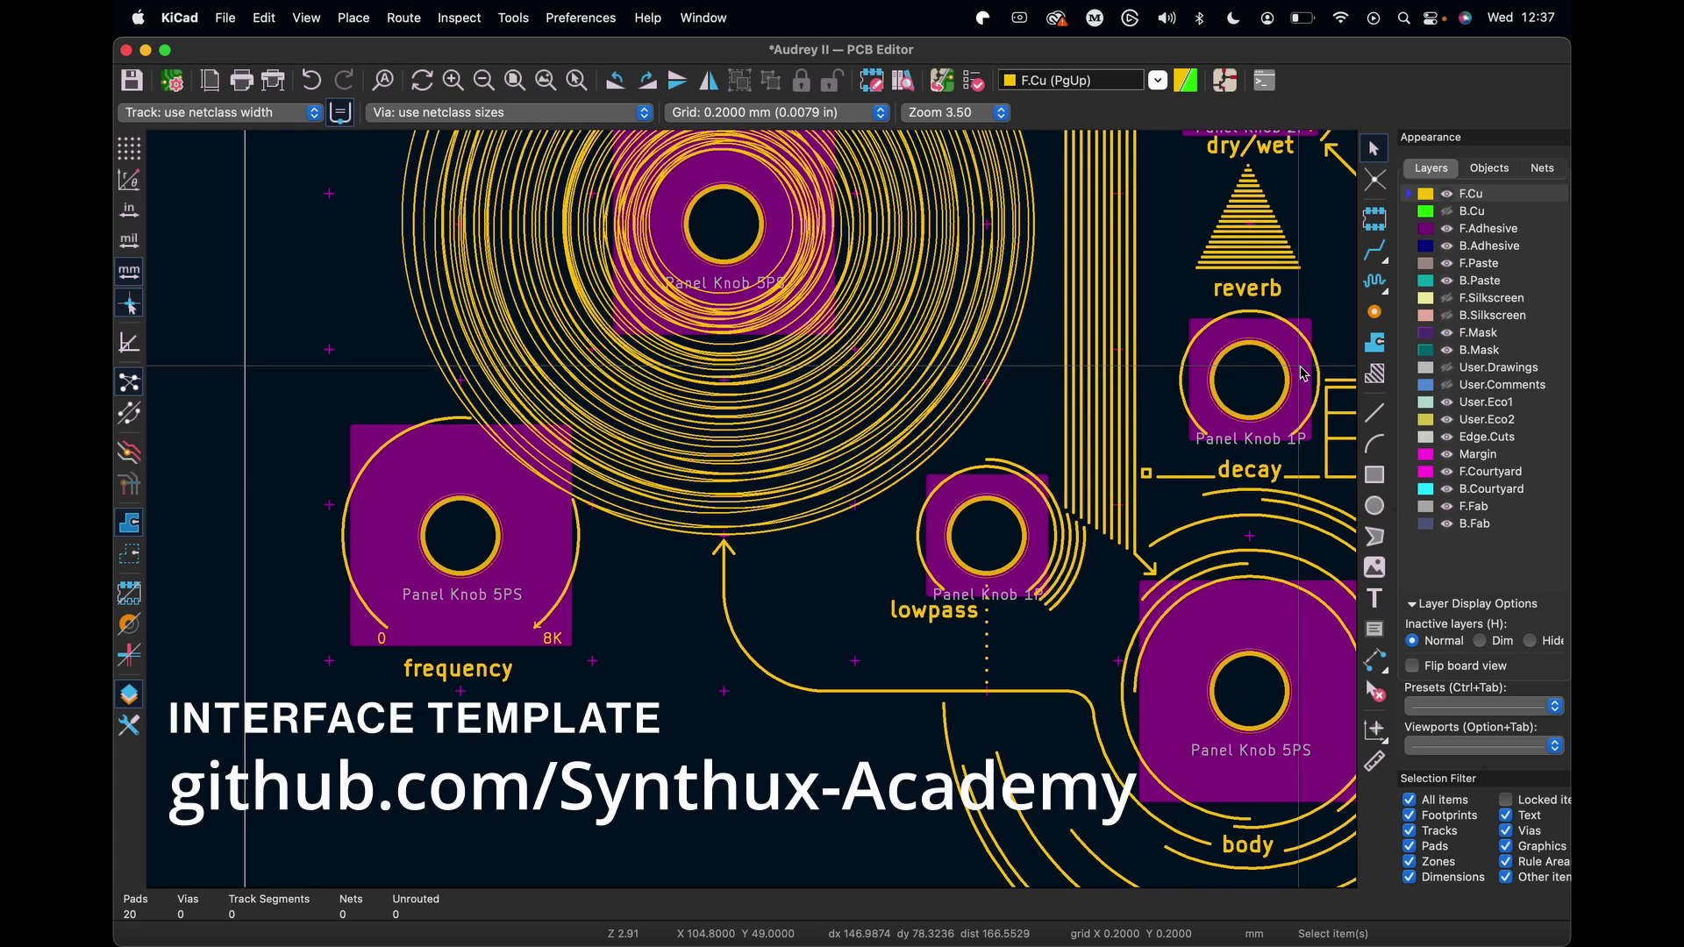
Show the User.Comments and User.Drawings layers and zoom in on the highpass and repeats knobs
click(1448, 386)
click(1448, 367)
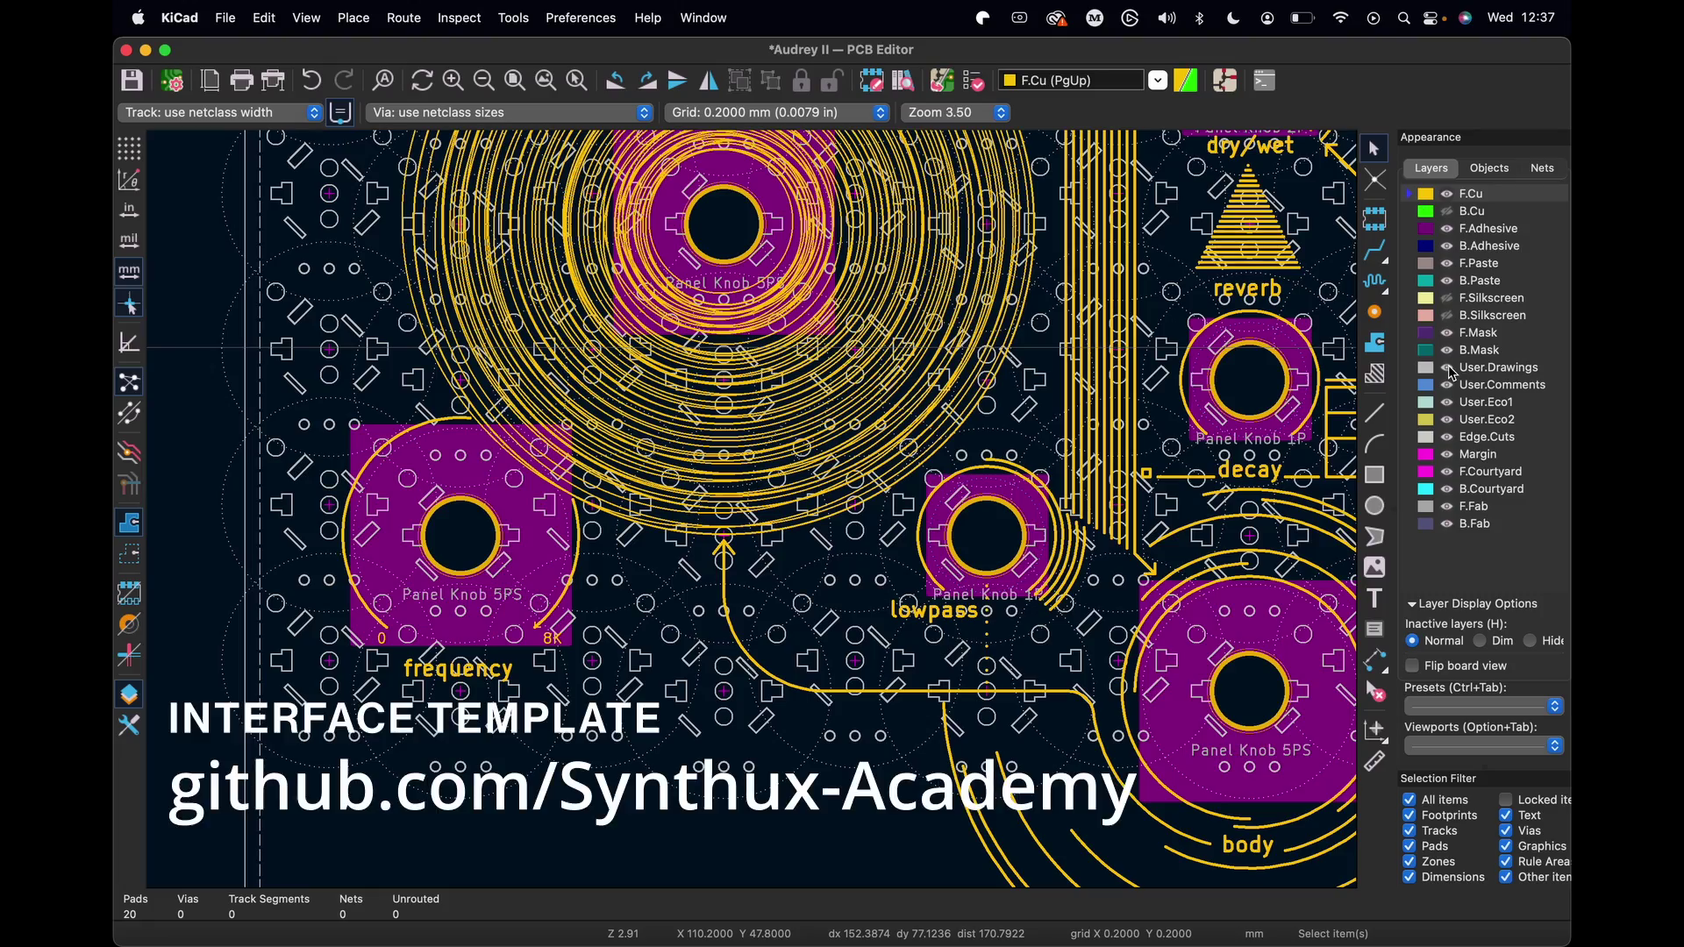
scroll(983, 392, right, 5)
scroll(983, 392, down, 3)
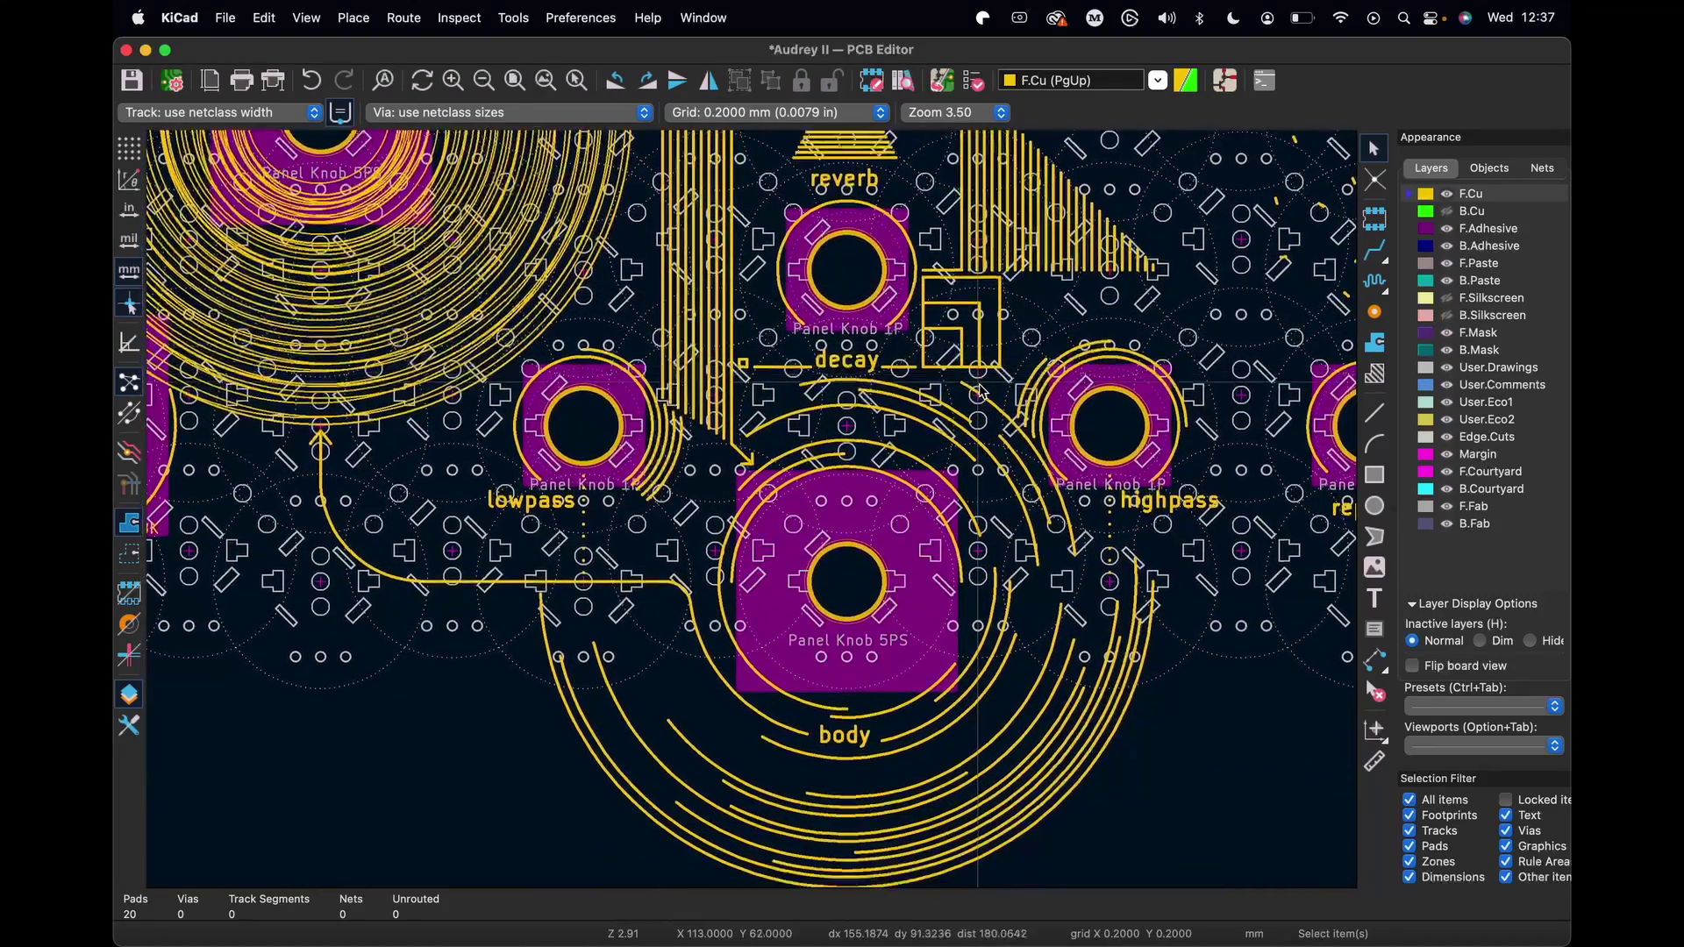
scroll(1277, 373, right, 5)
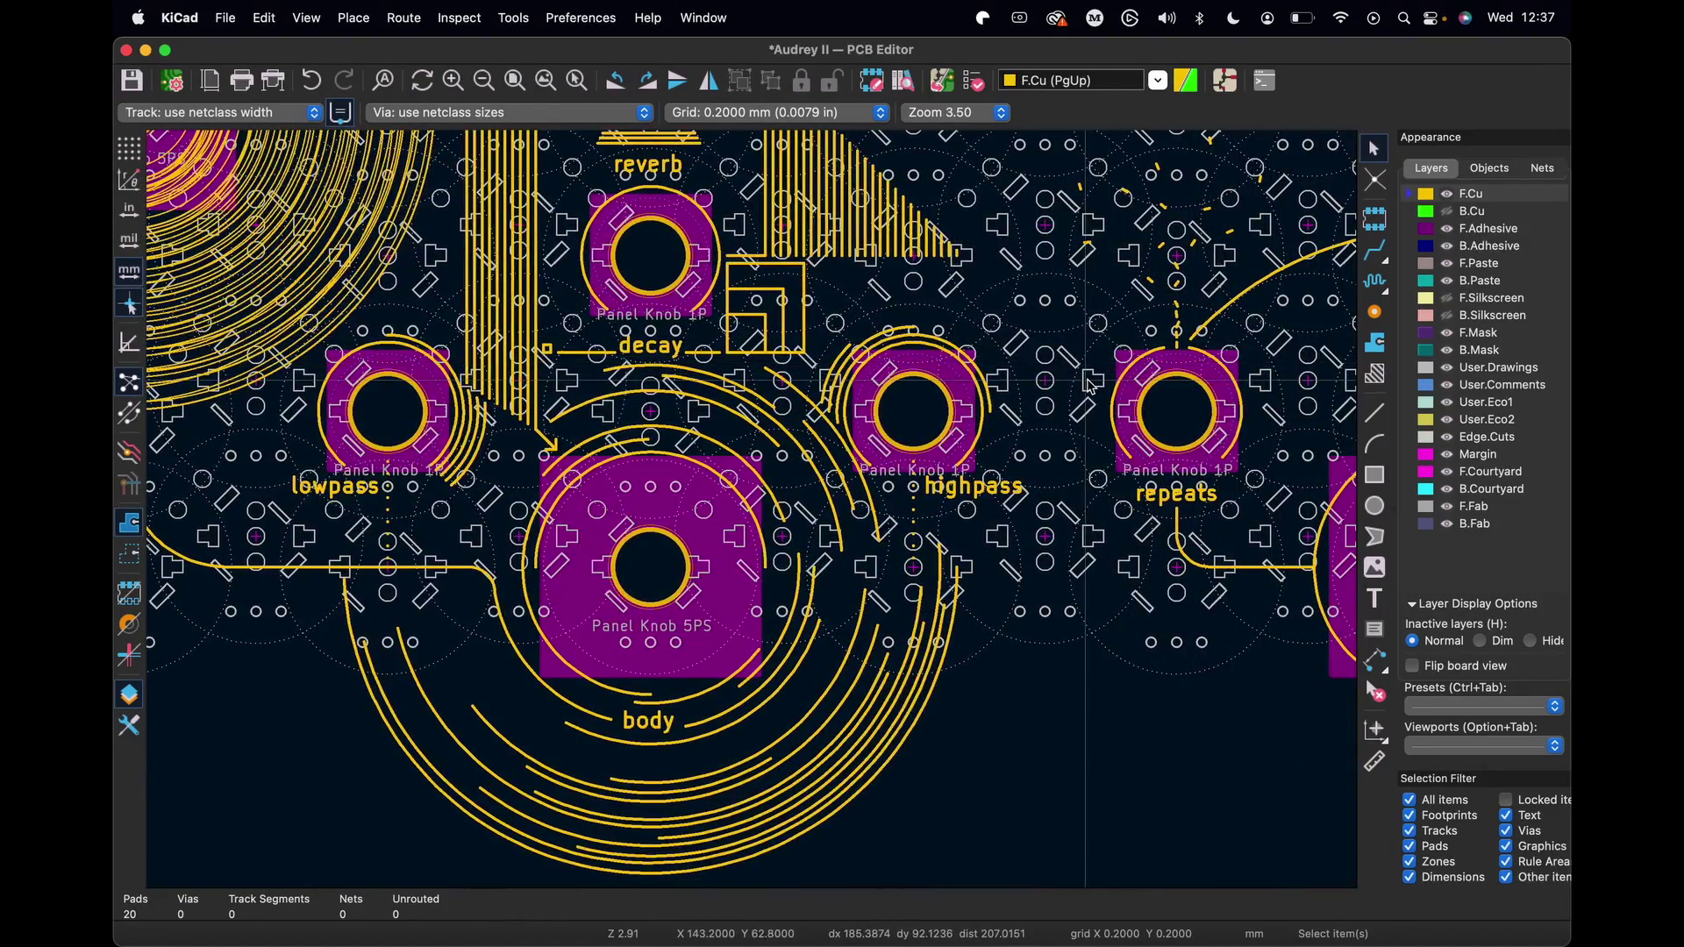
ctrl+scroll(1088, 386, up, 6)
scroll(1088, 386, up, 2)
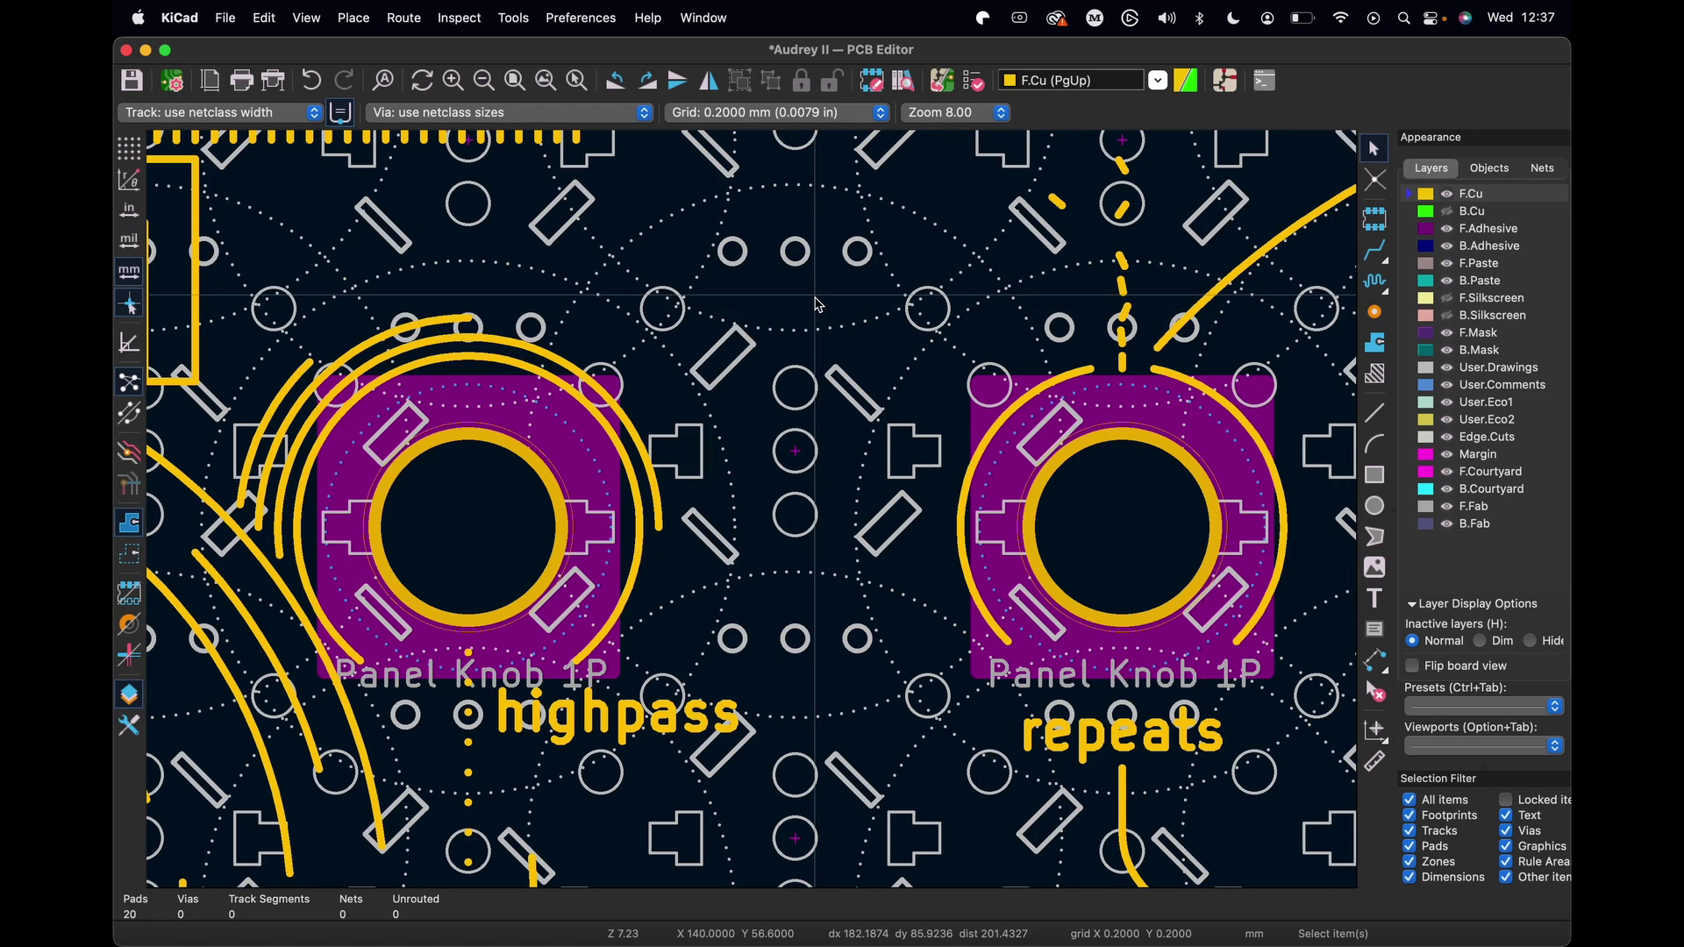
key(ctrl+shift+v)
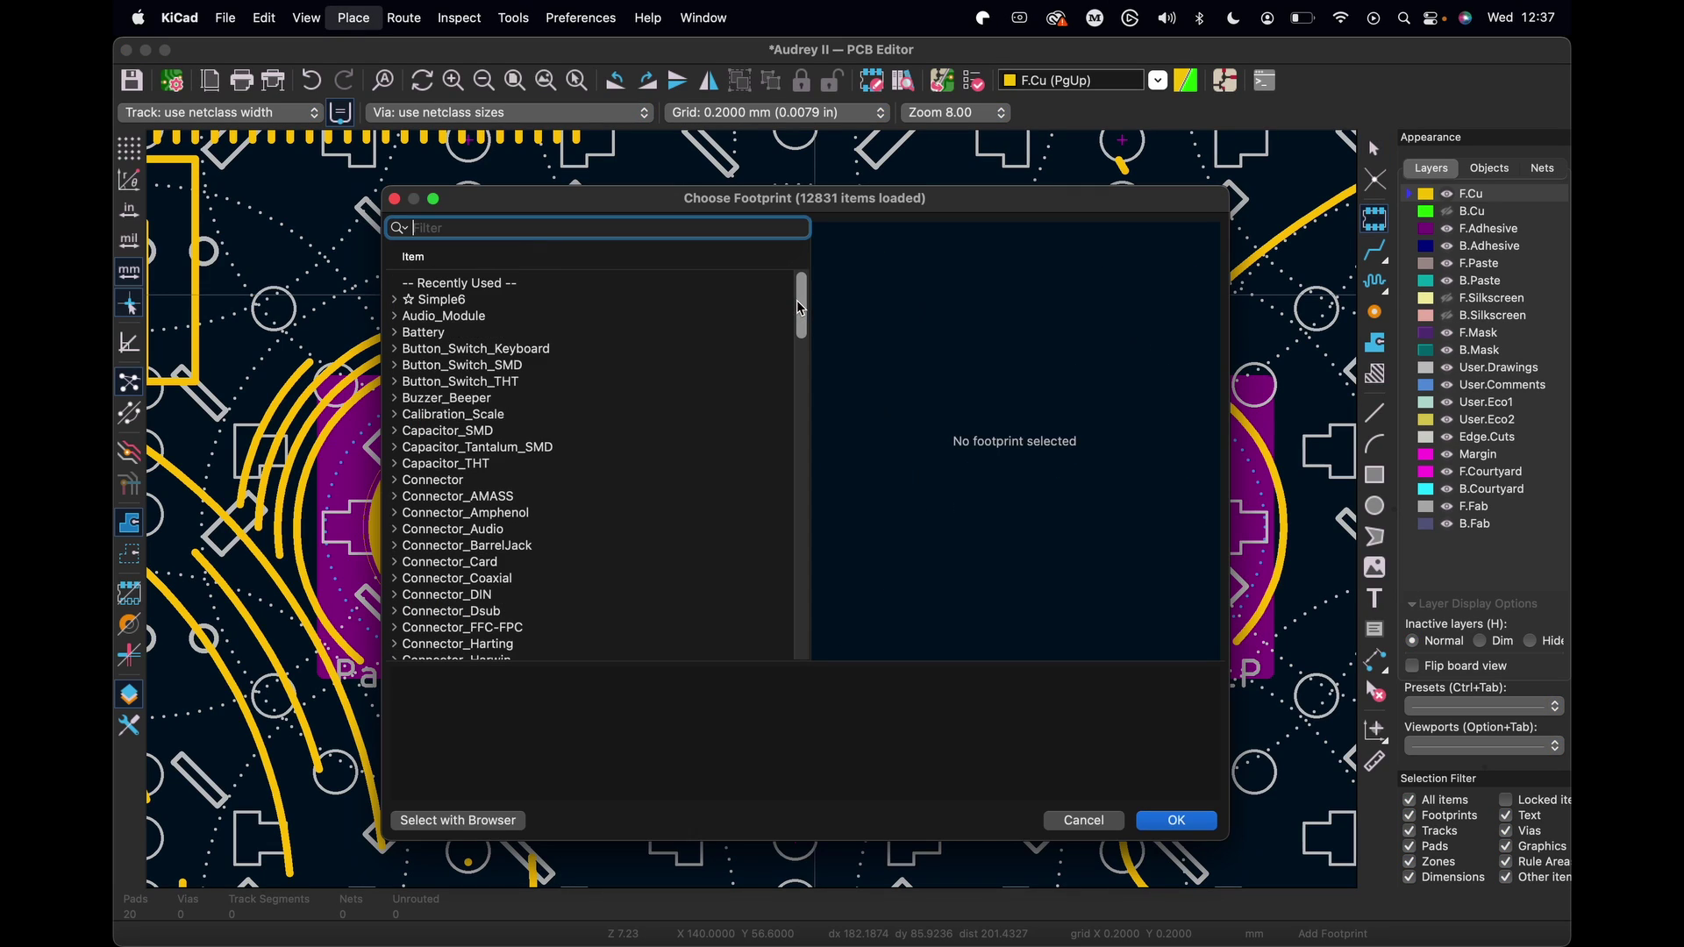
Expand the Simple6 library and preview the Panel Knob 1P, 2P and 5PS footprints
click(395, 301)
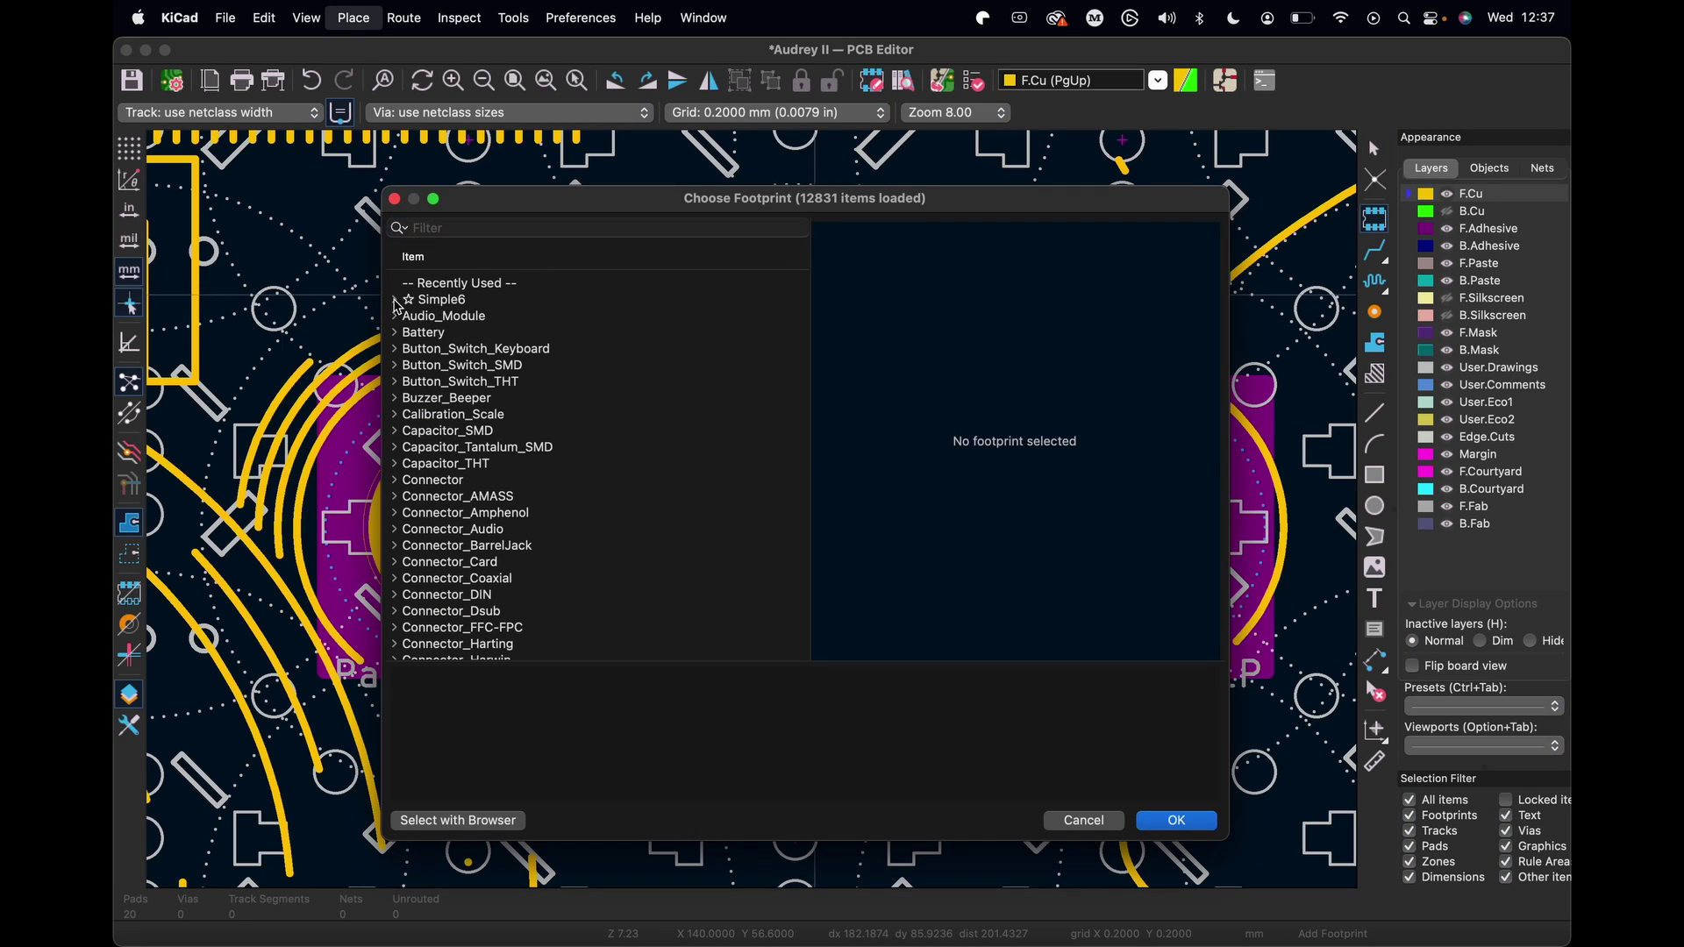
scroll(472, 480, down, 3)
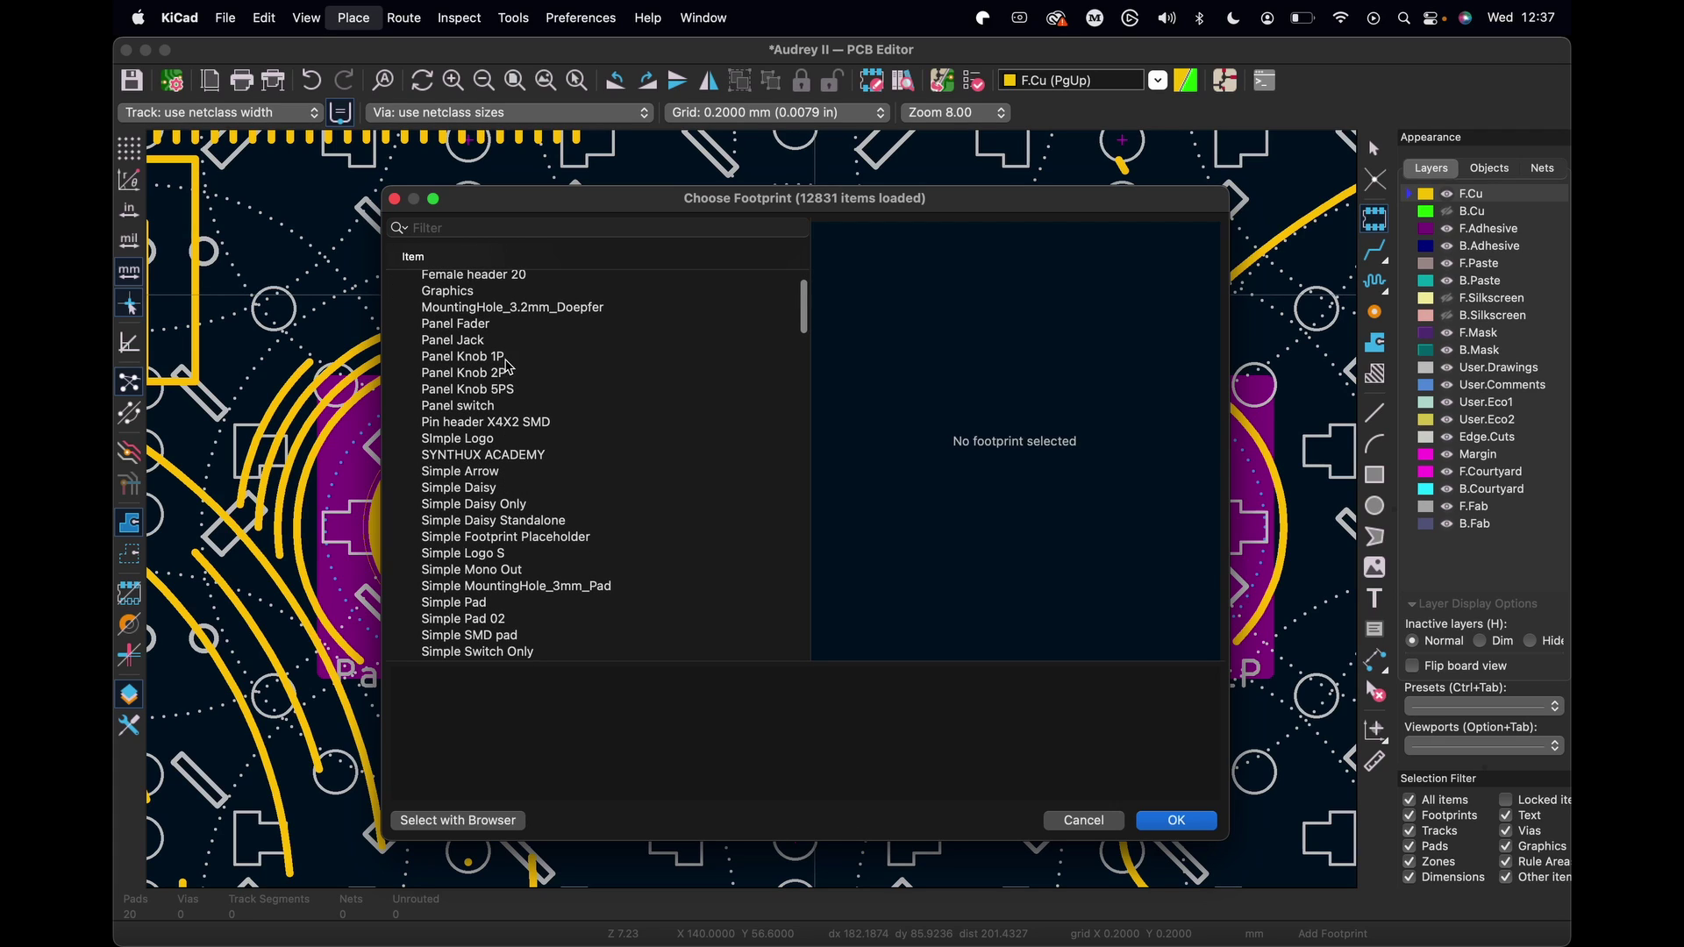
click(507, 360)
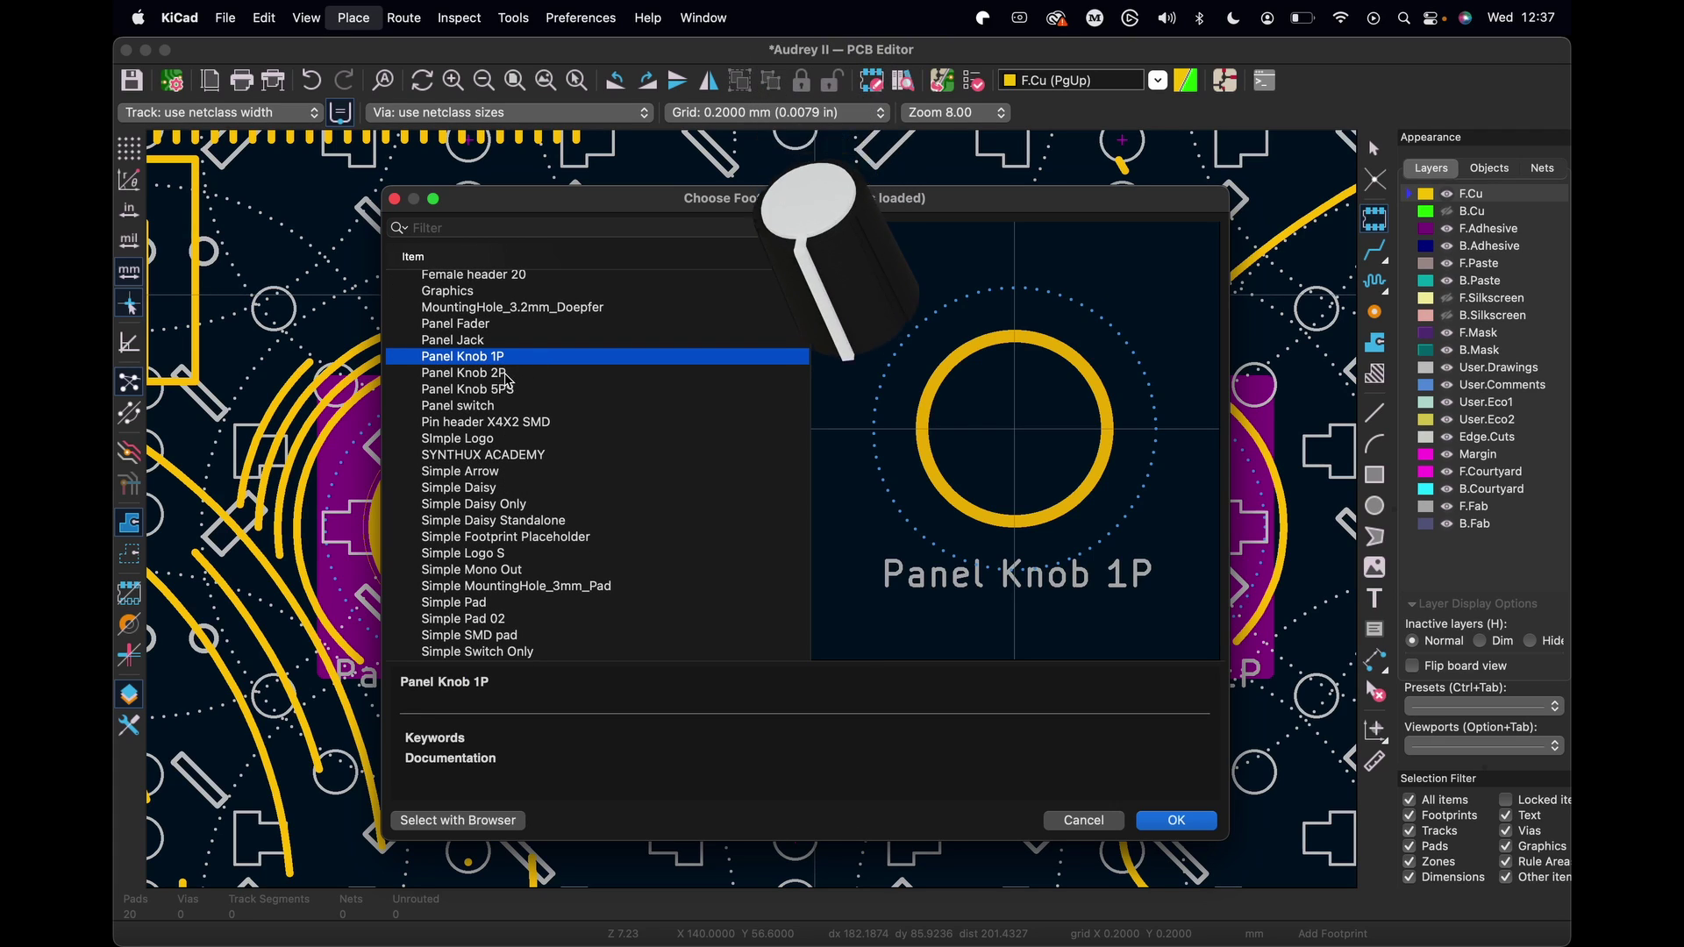
click(506, 379)
click(519, 393)
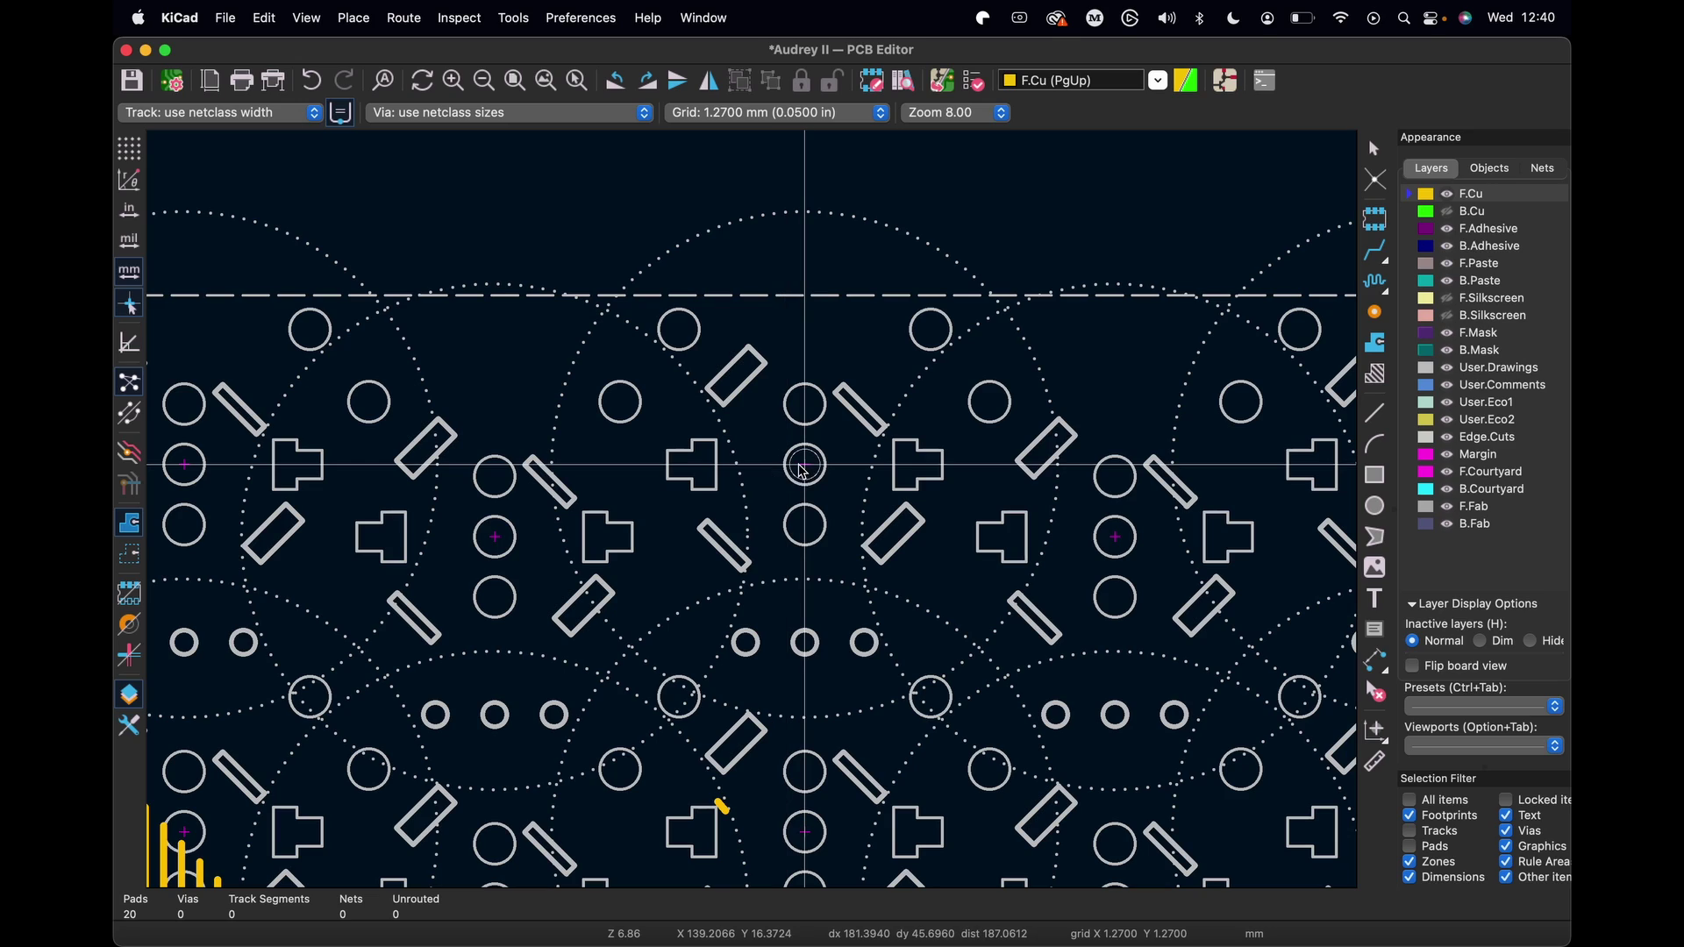
Pick Panel Knob 5PS from Recently Used and position it over a knob spot
key(Escape)
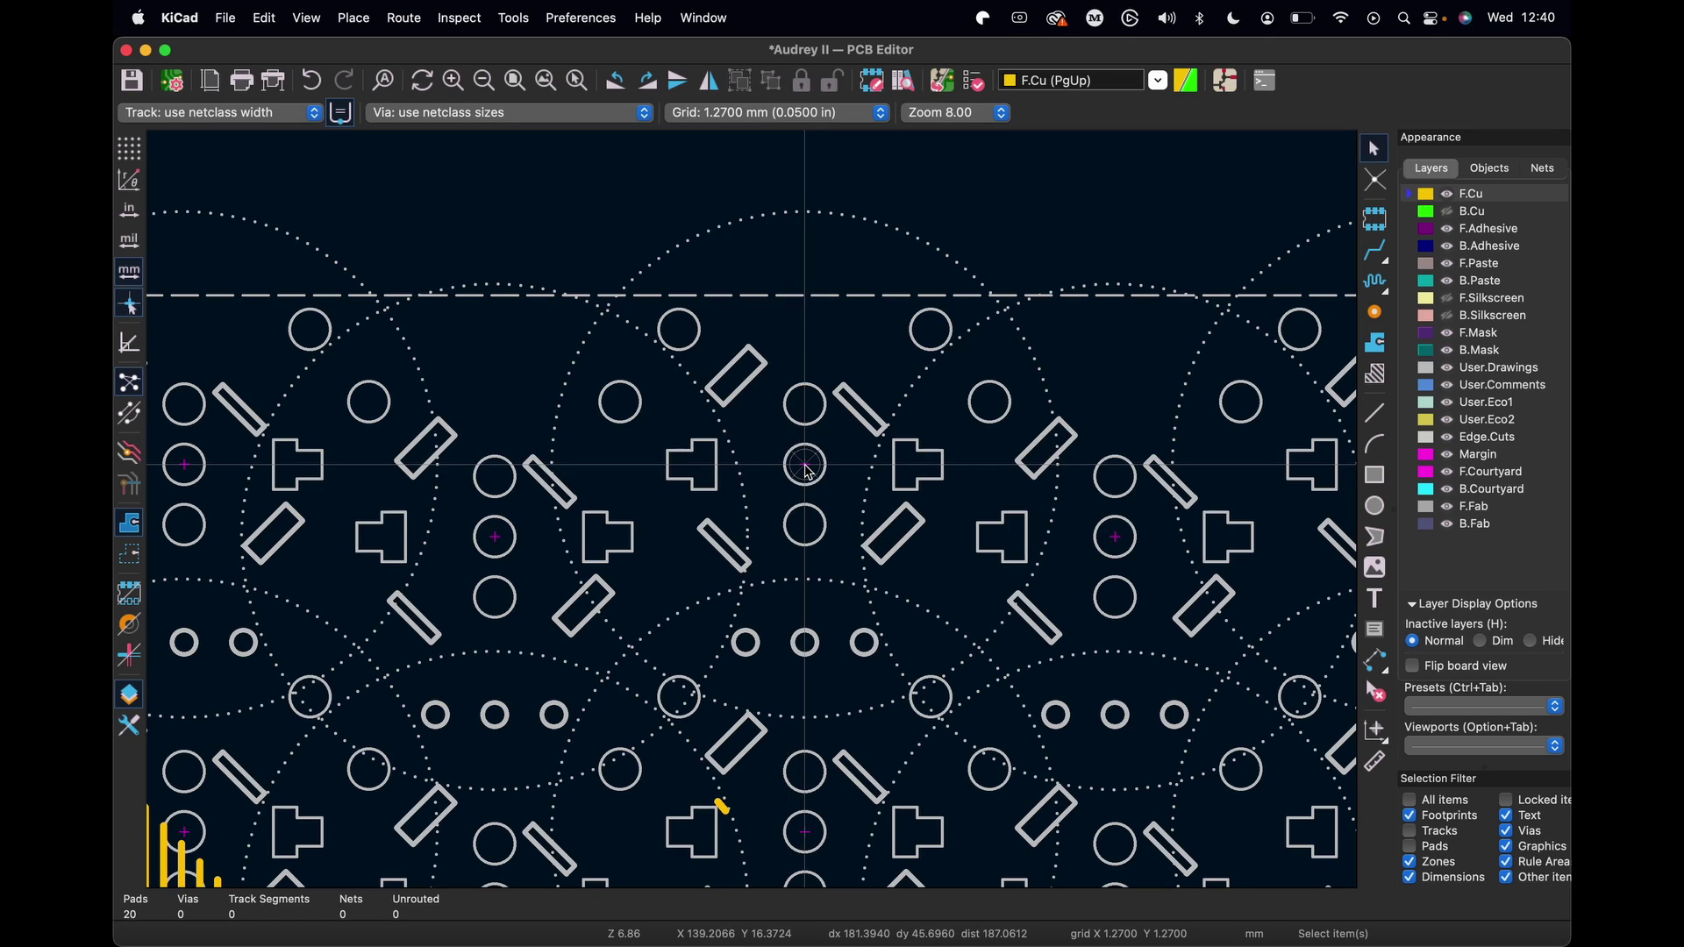
key(a)
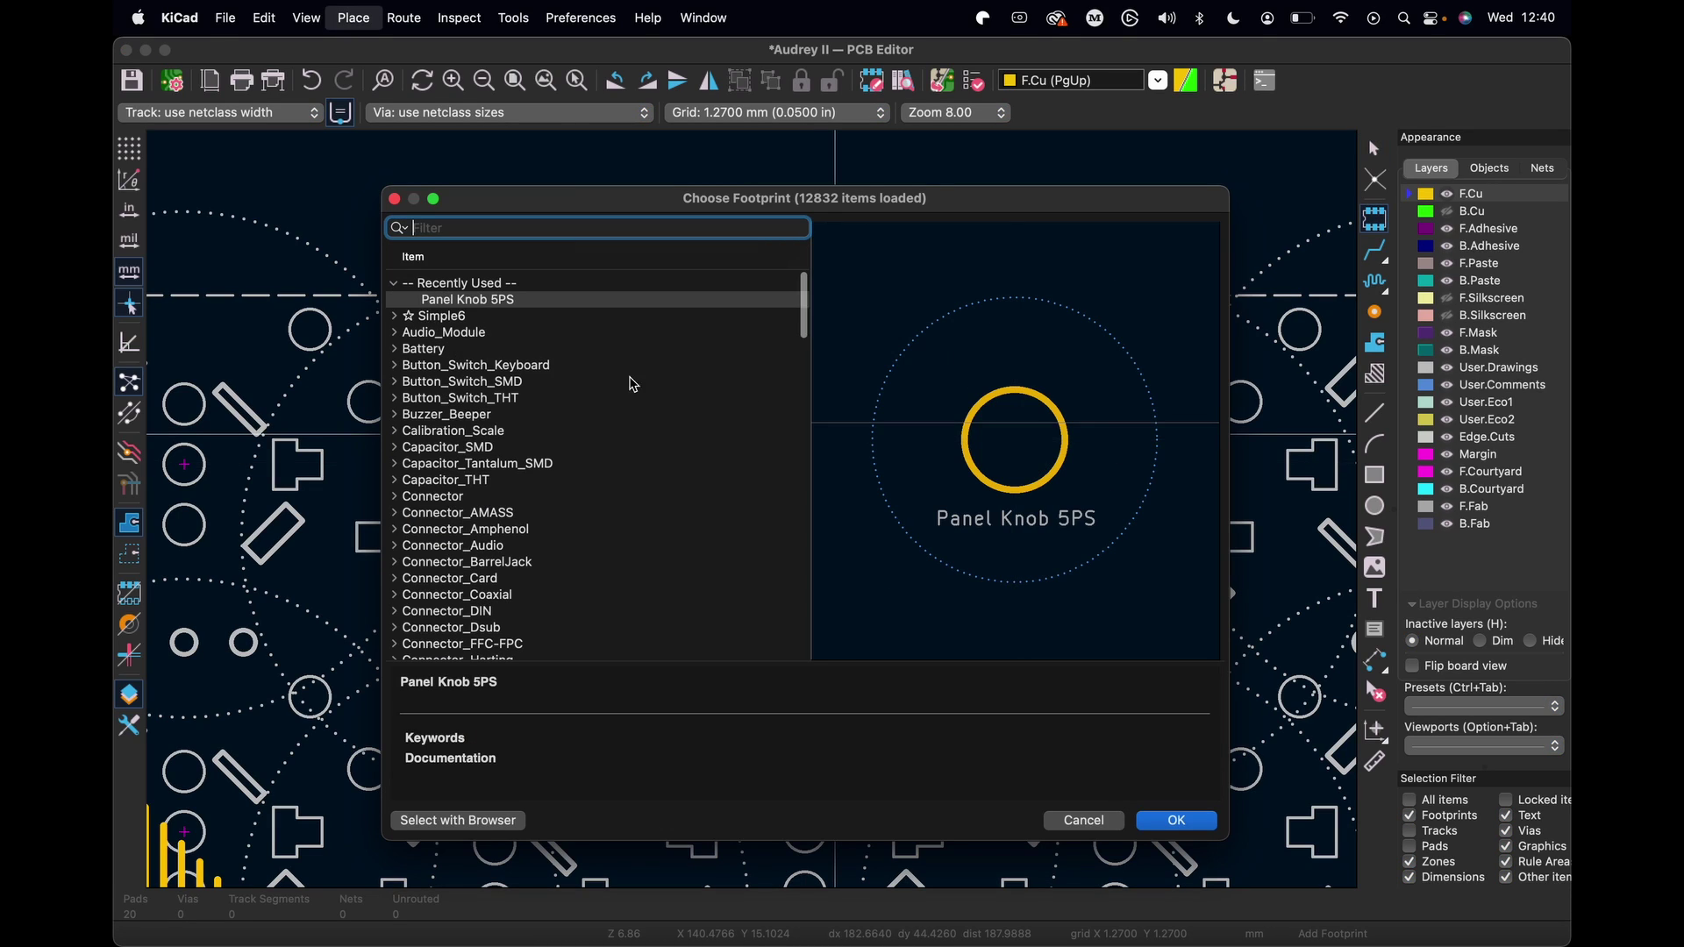
double_click(445, 300)
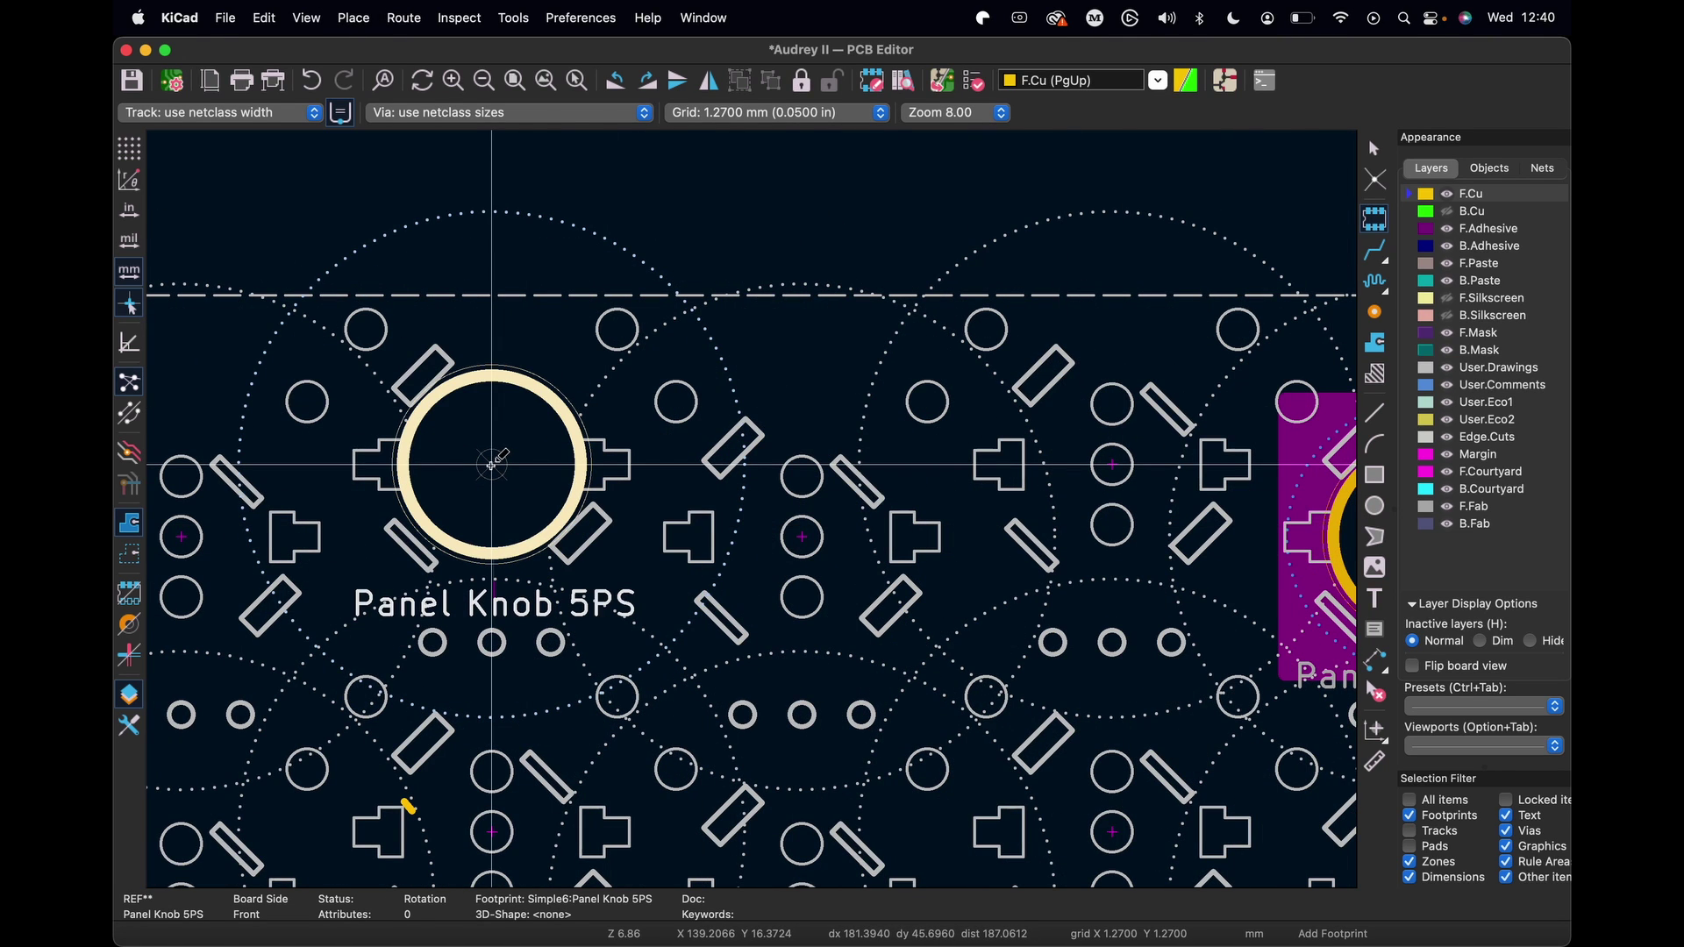
scroll(493, 464, up, 4)
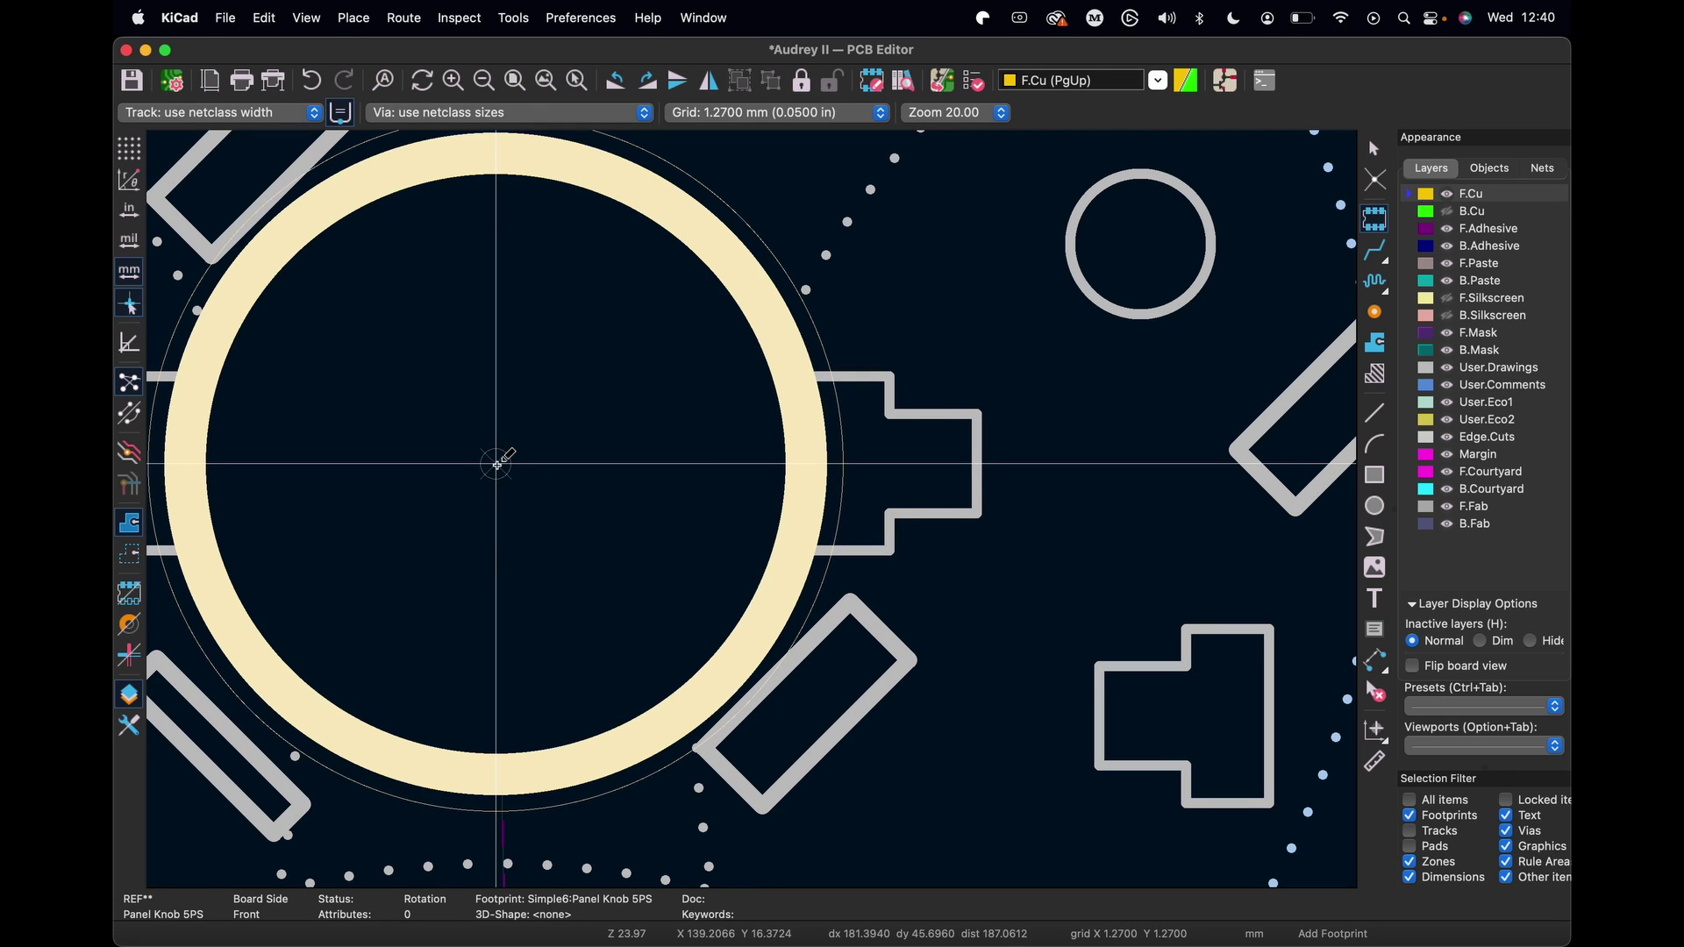
scroll(498, 464, down, 5)
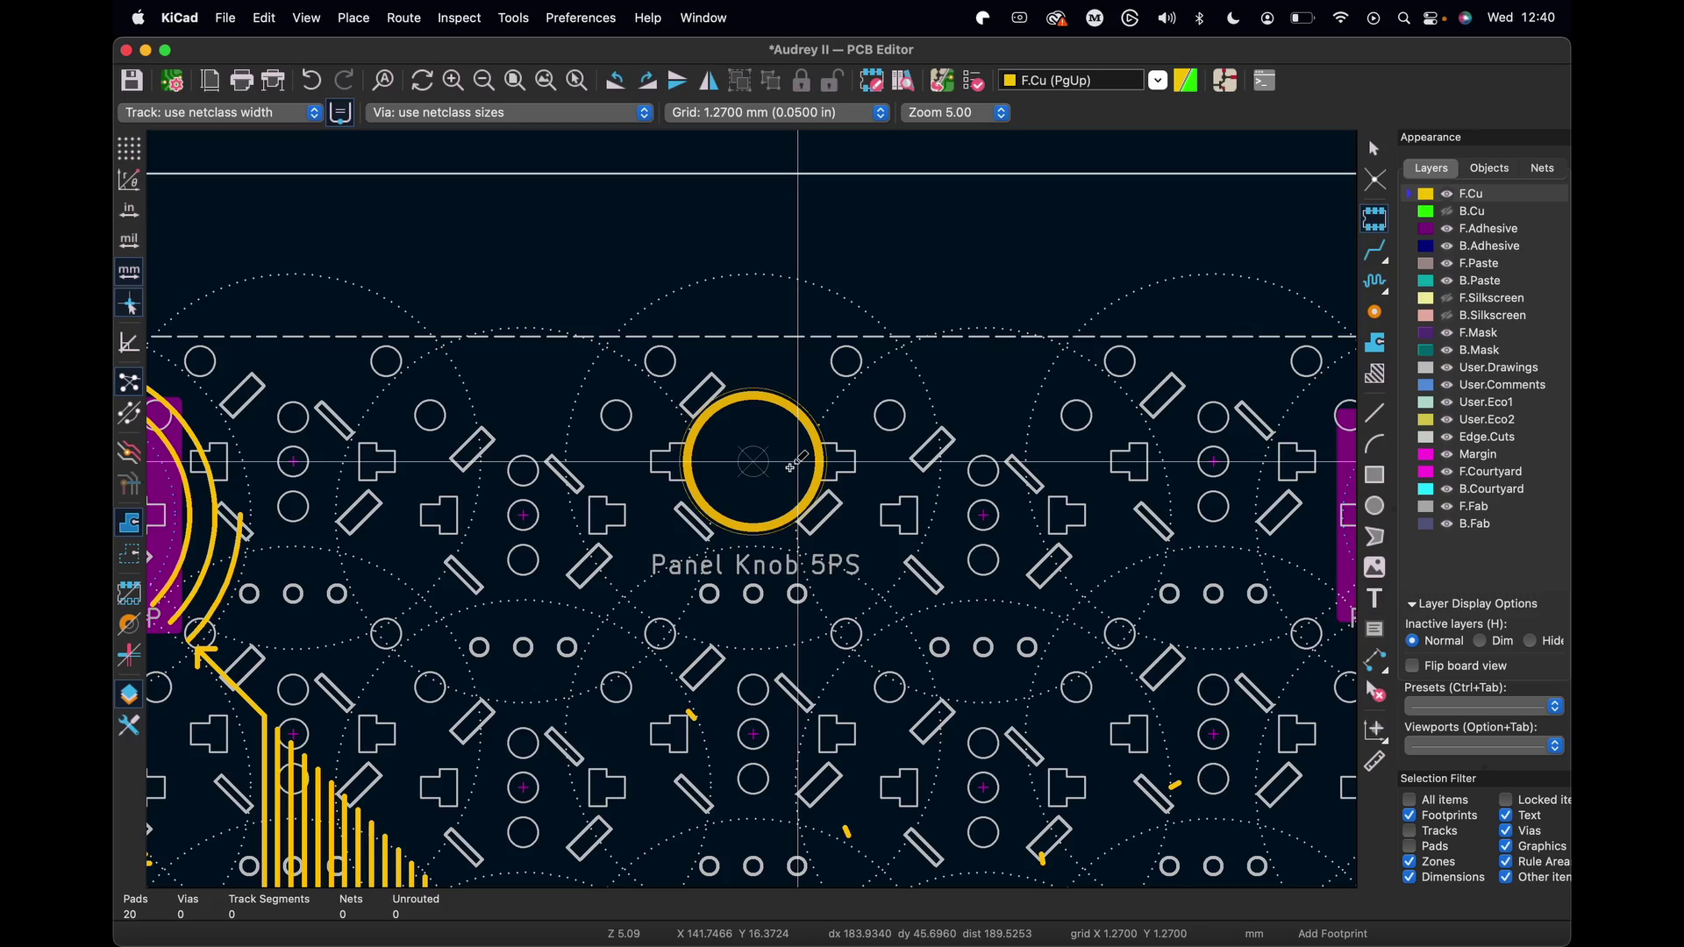
key(alt+3)
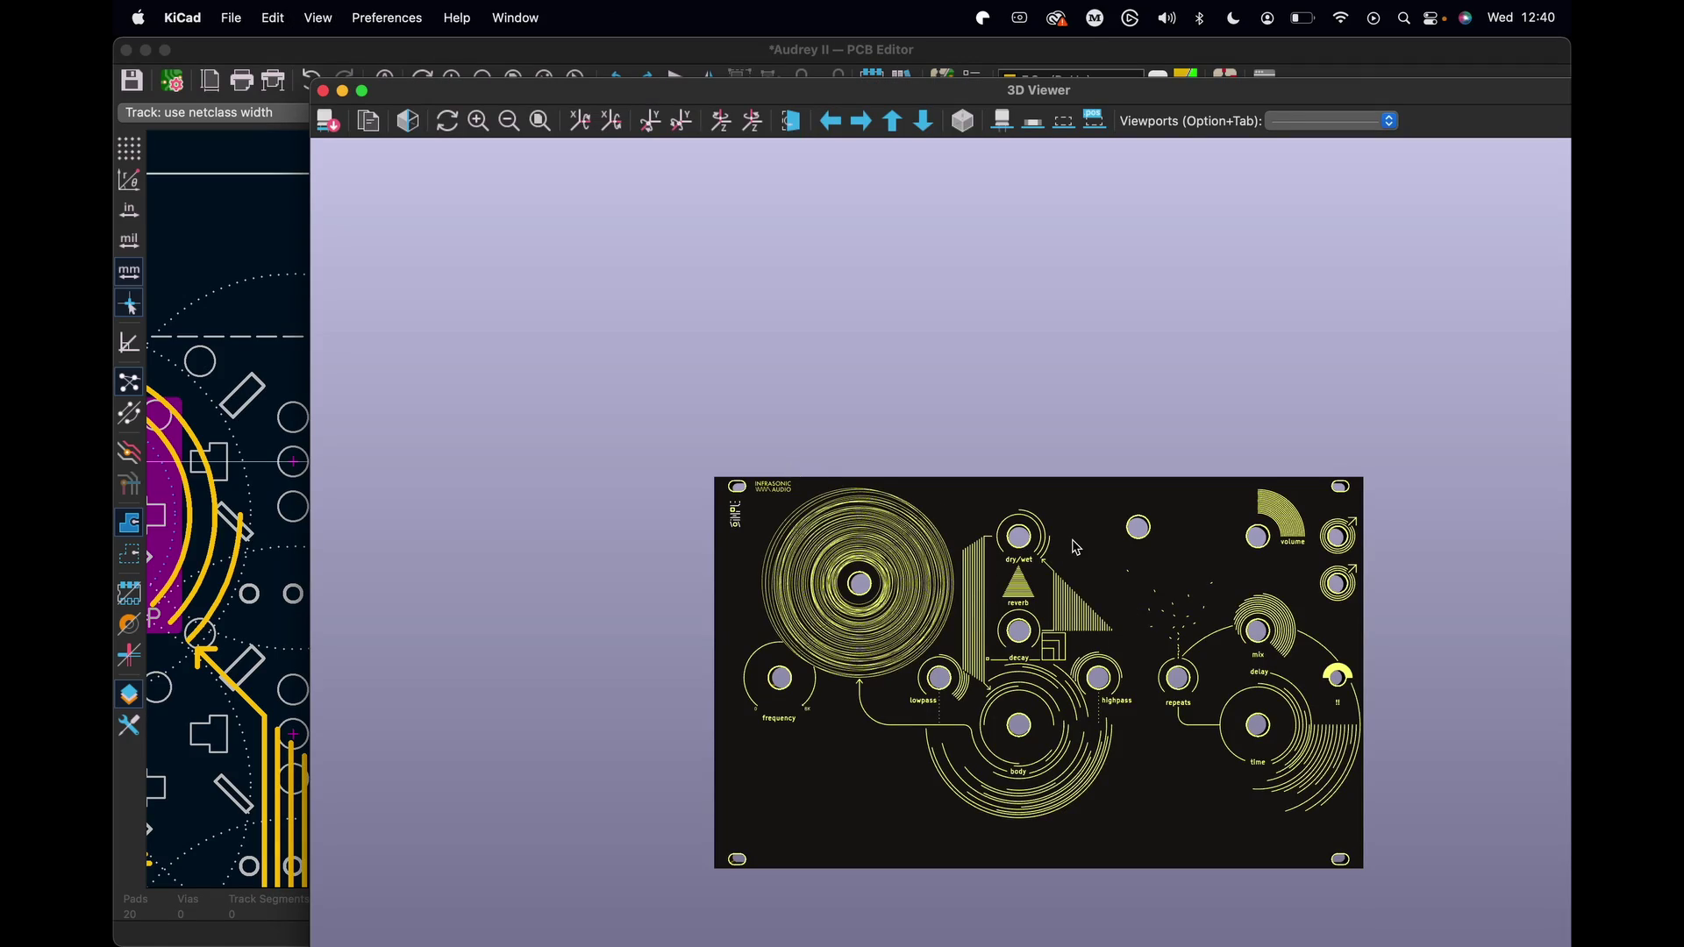
Orbit the 3D viewer to inspect the rendered front-panel board
scroll(1139, 531, up, 10)
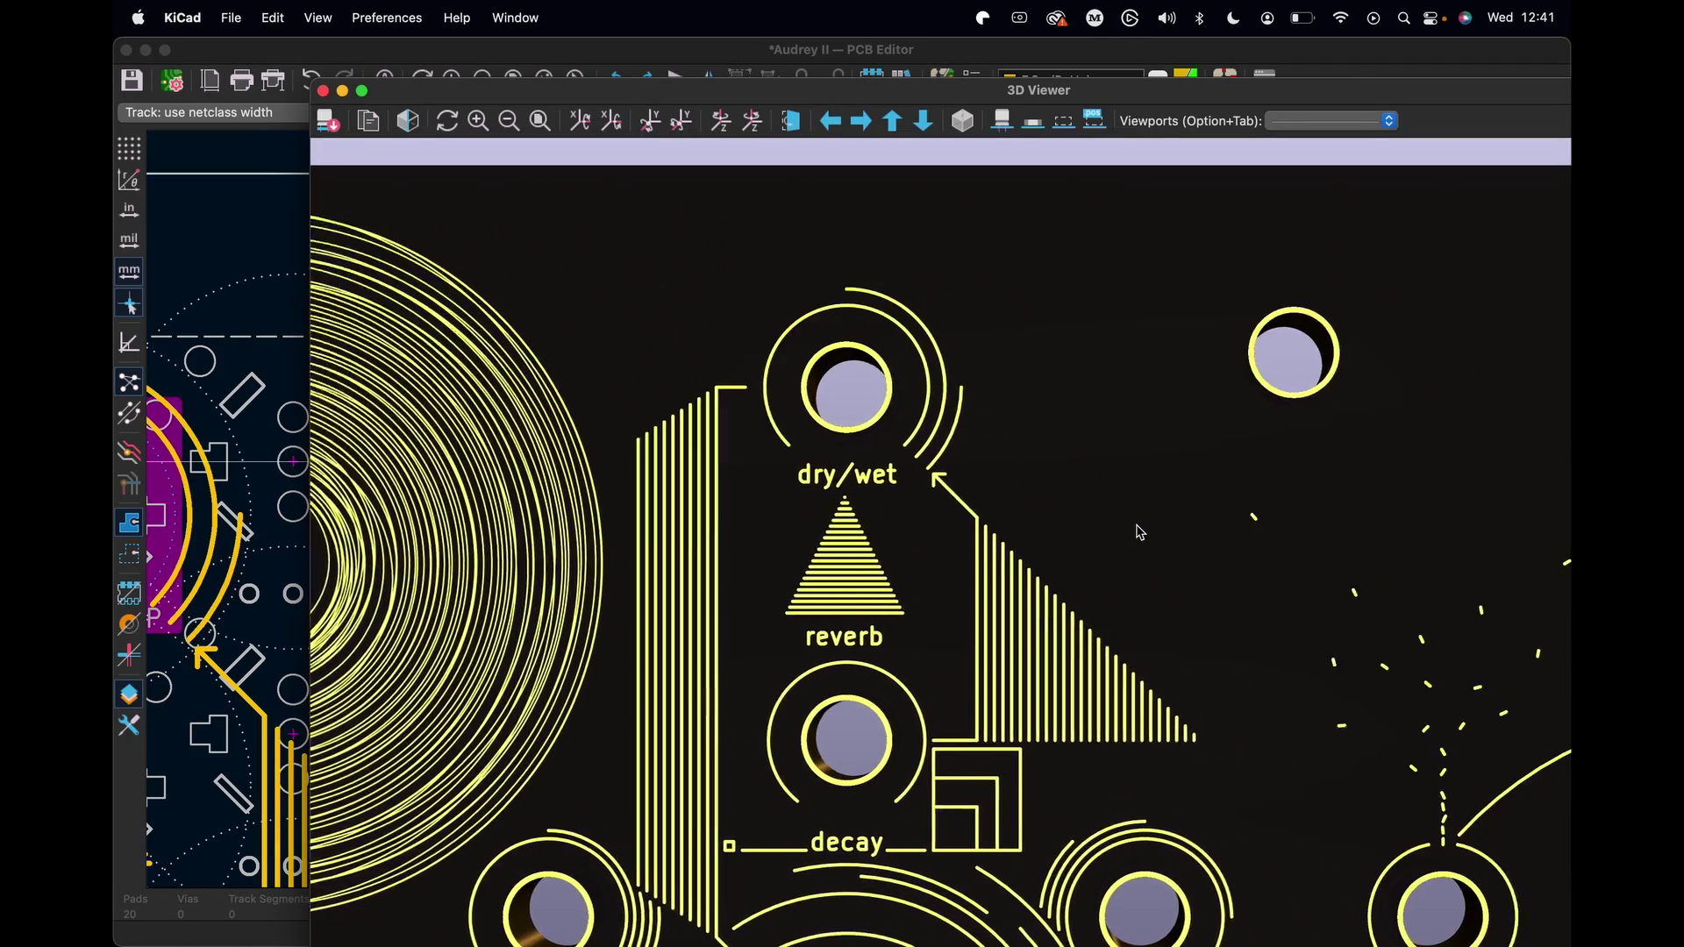
scroll(1107, 356, down, 5)
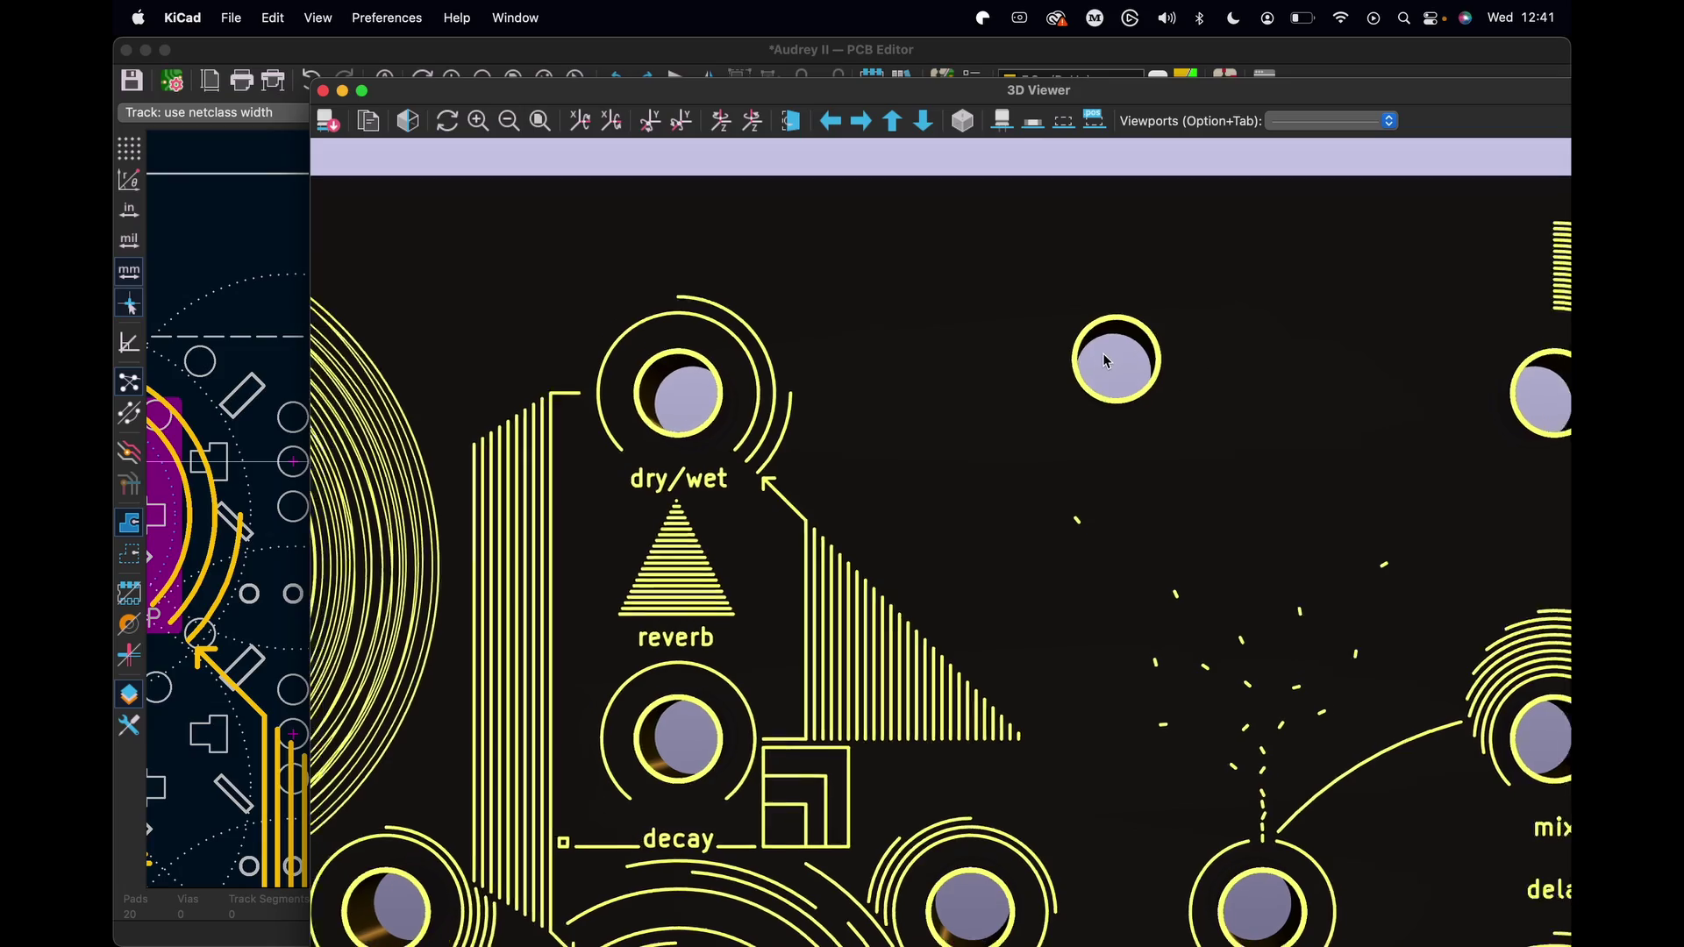
shift+scroll(1092, 403, down, 5)
scroll(1088, 413, left, 5)
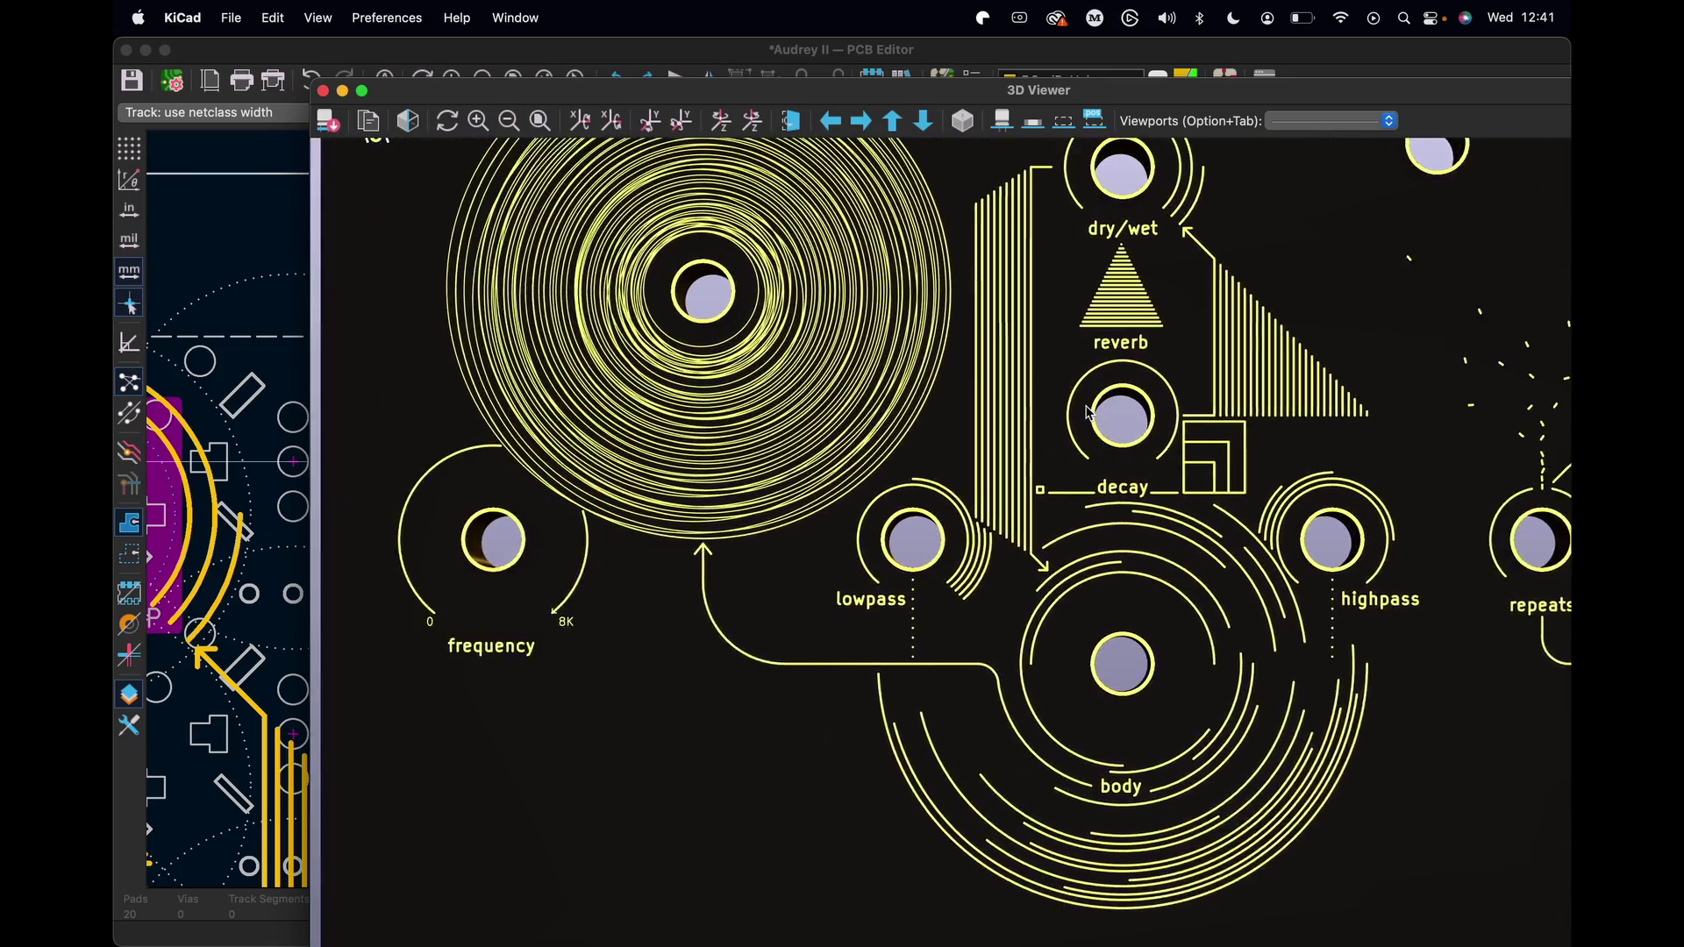
scroll(1053, 483, up, 3)
scroll(1027, 558, right, 8)
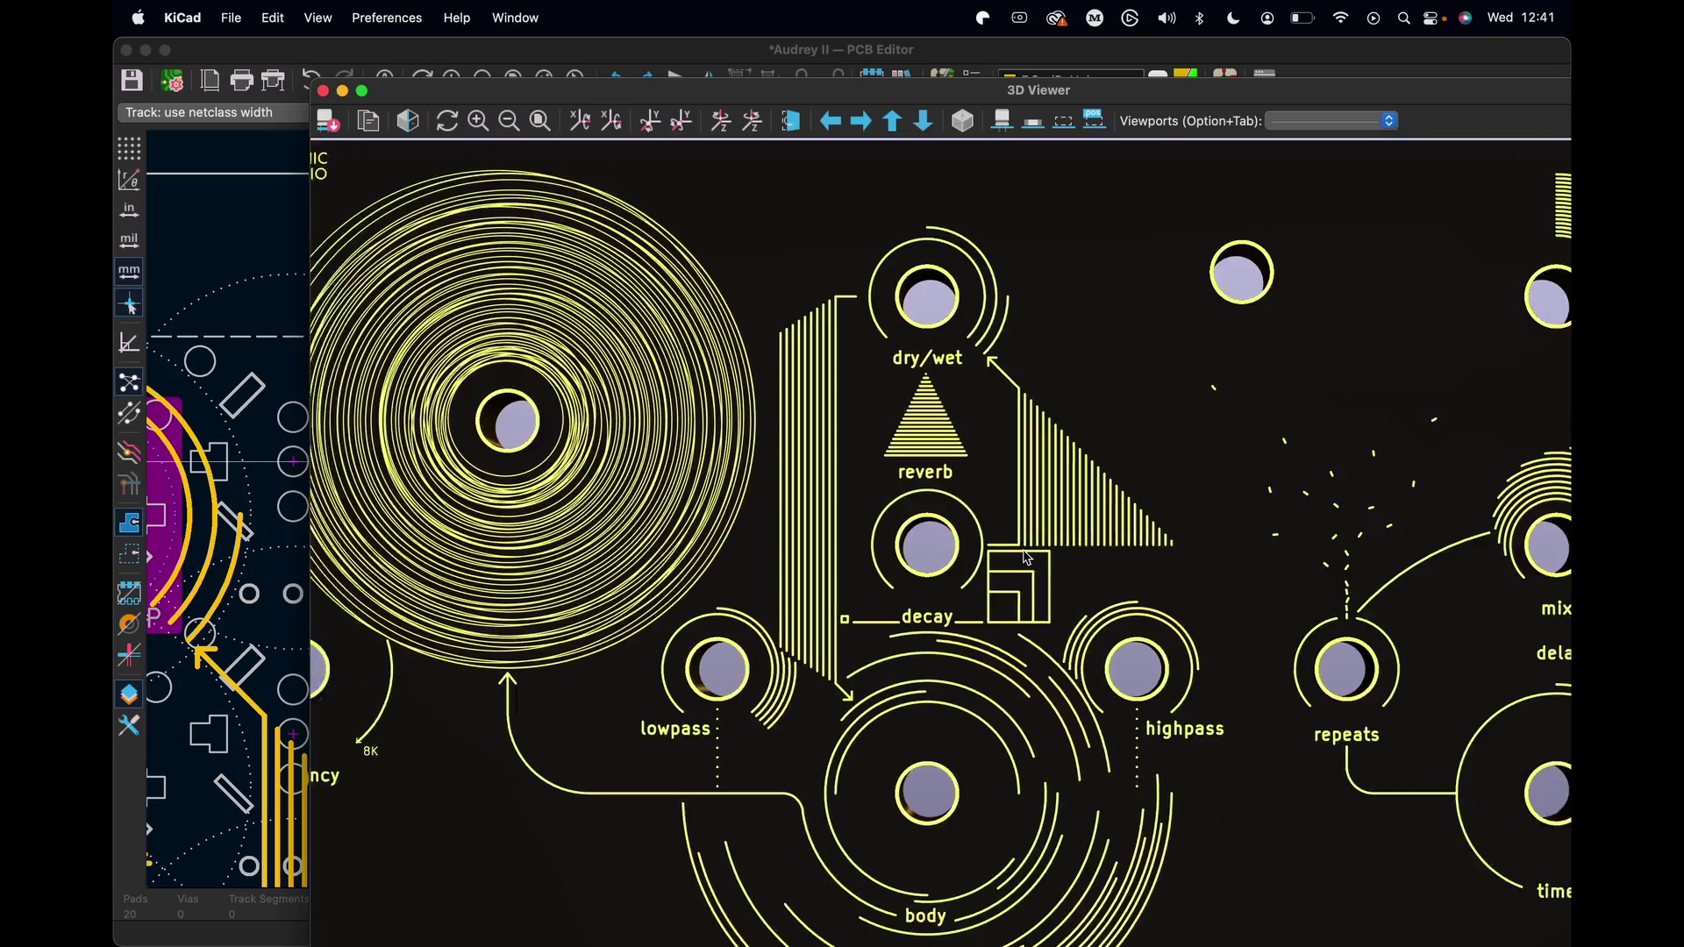
scroll(1026, 558, down, 3)
scroll(1026, 558, left, 8)
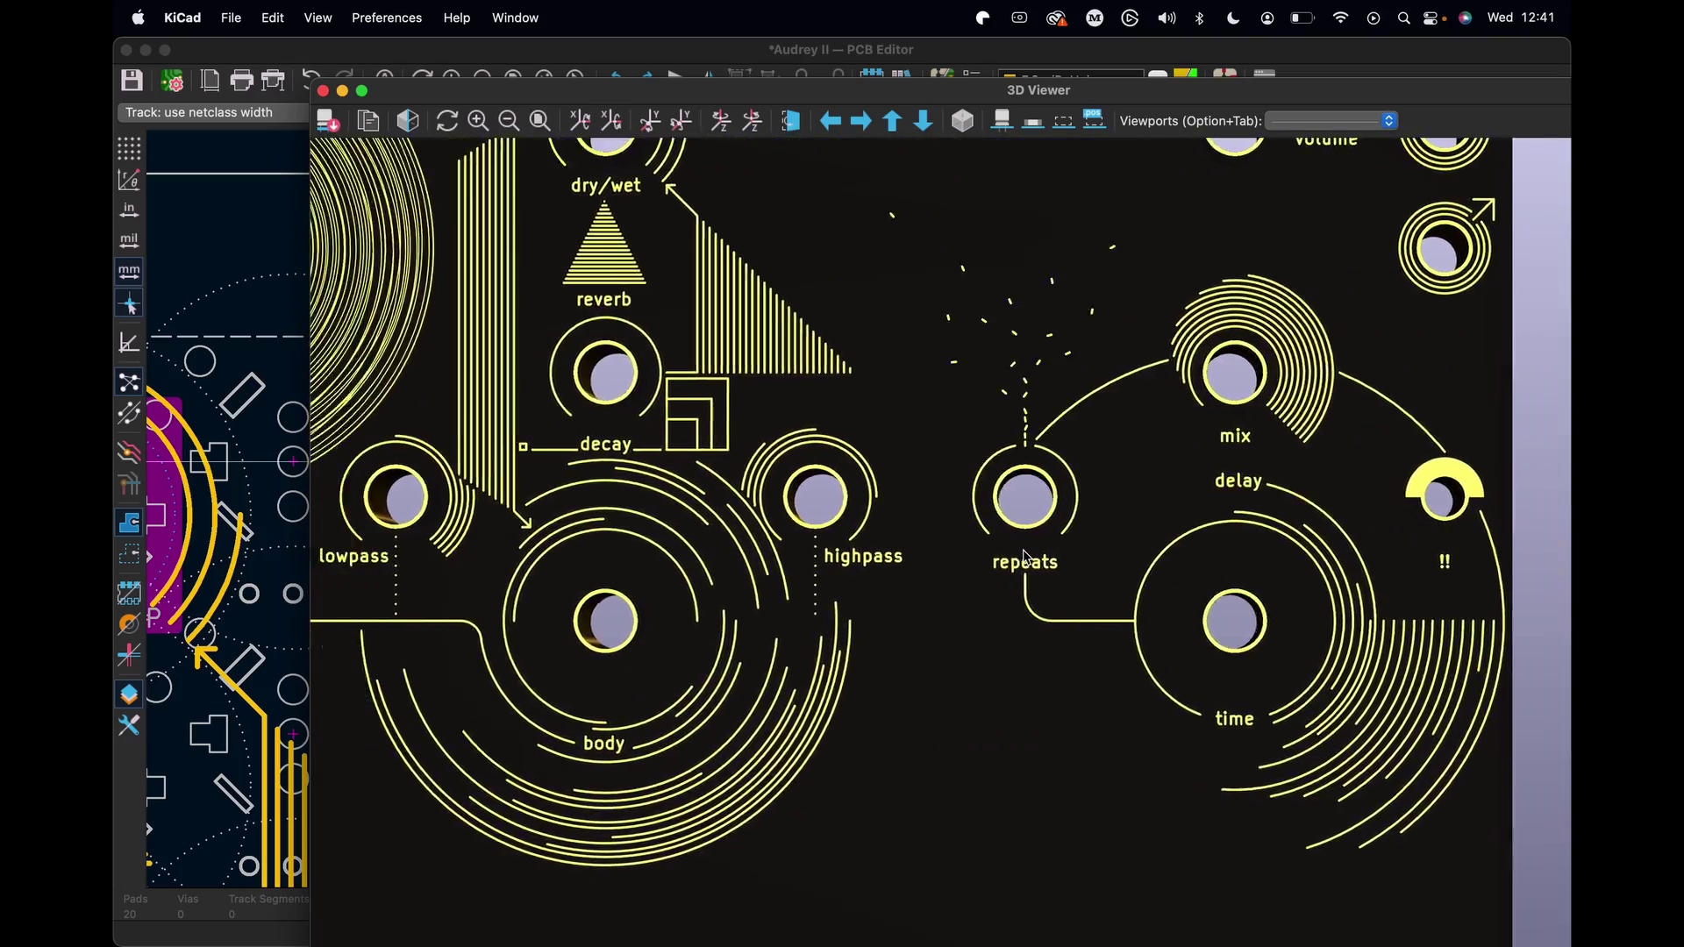
scroll(1250, 408, up, 3)
ctrl+scroll(1250, 407, up, 5)
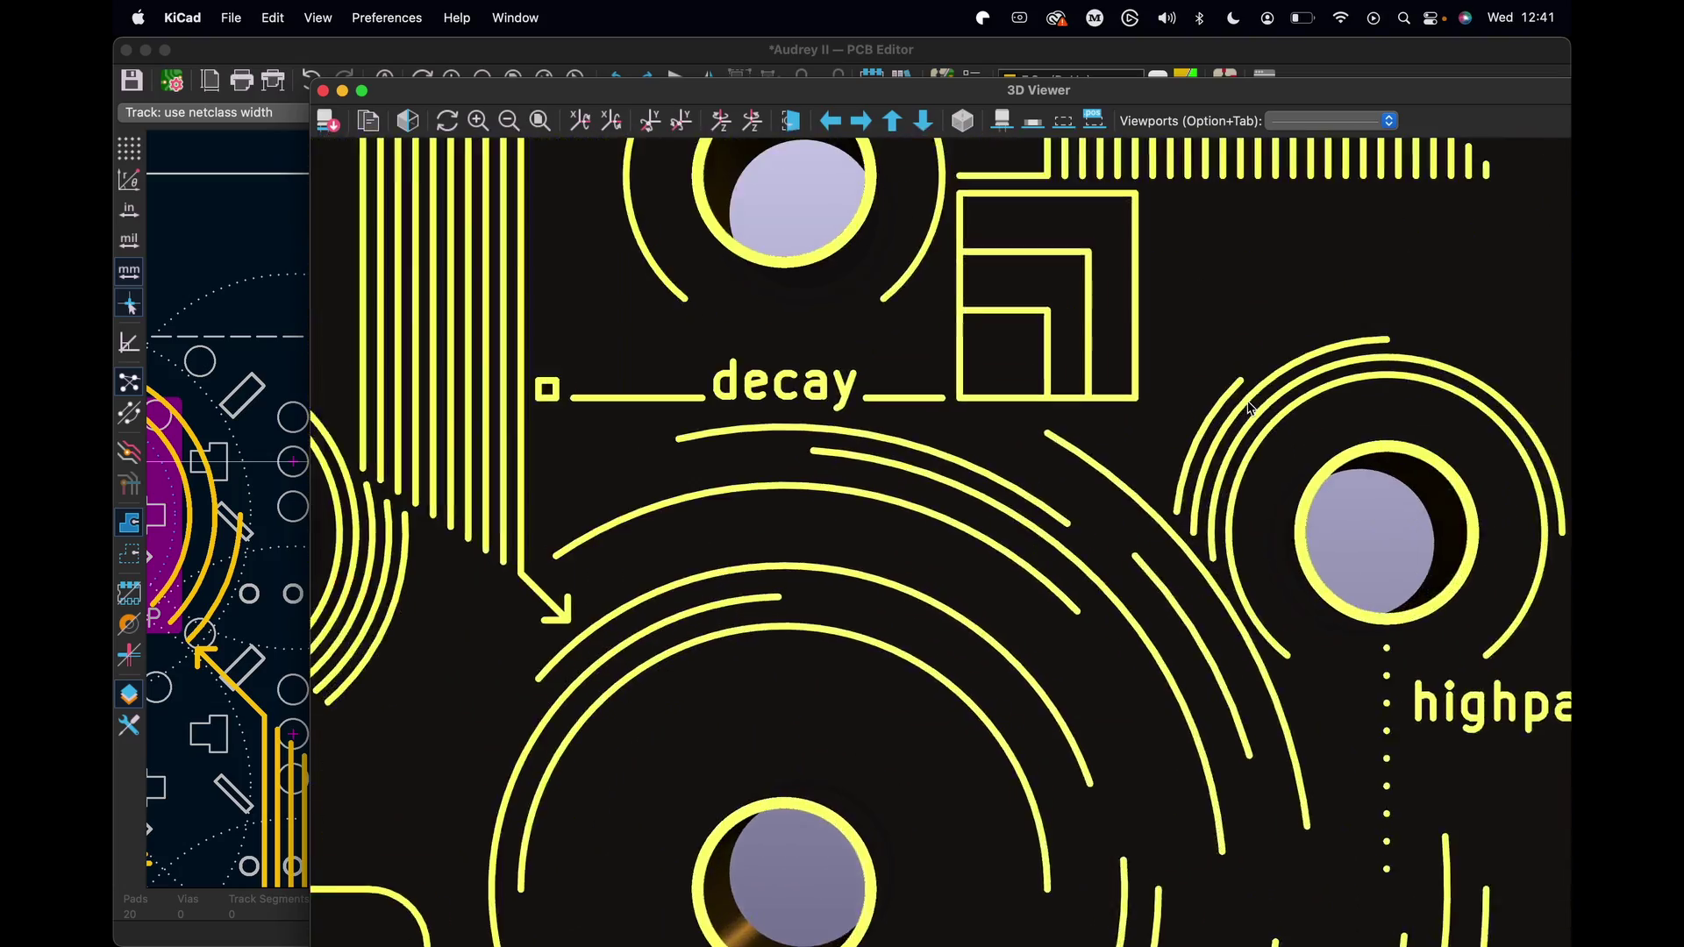
scroll(1250, 408, right, 5)
scroll(1250, 408, up, 3)
scroll(1250, 408, right, 5)
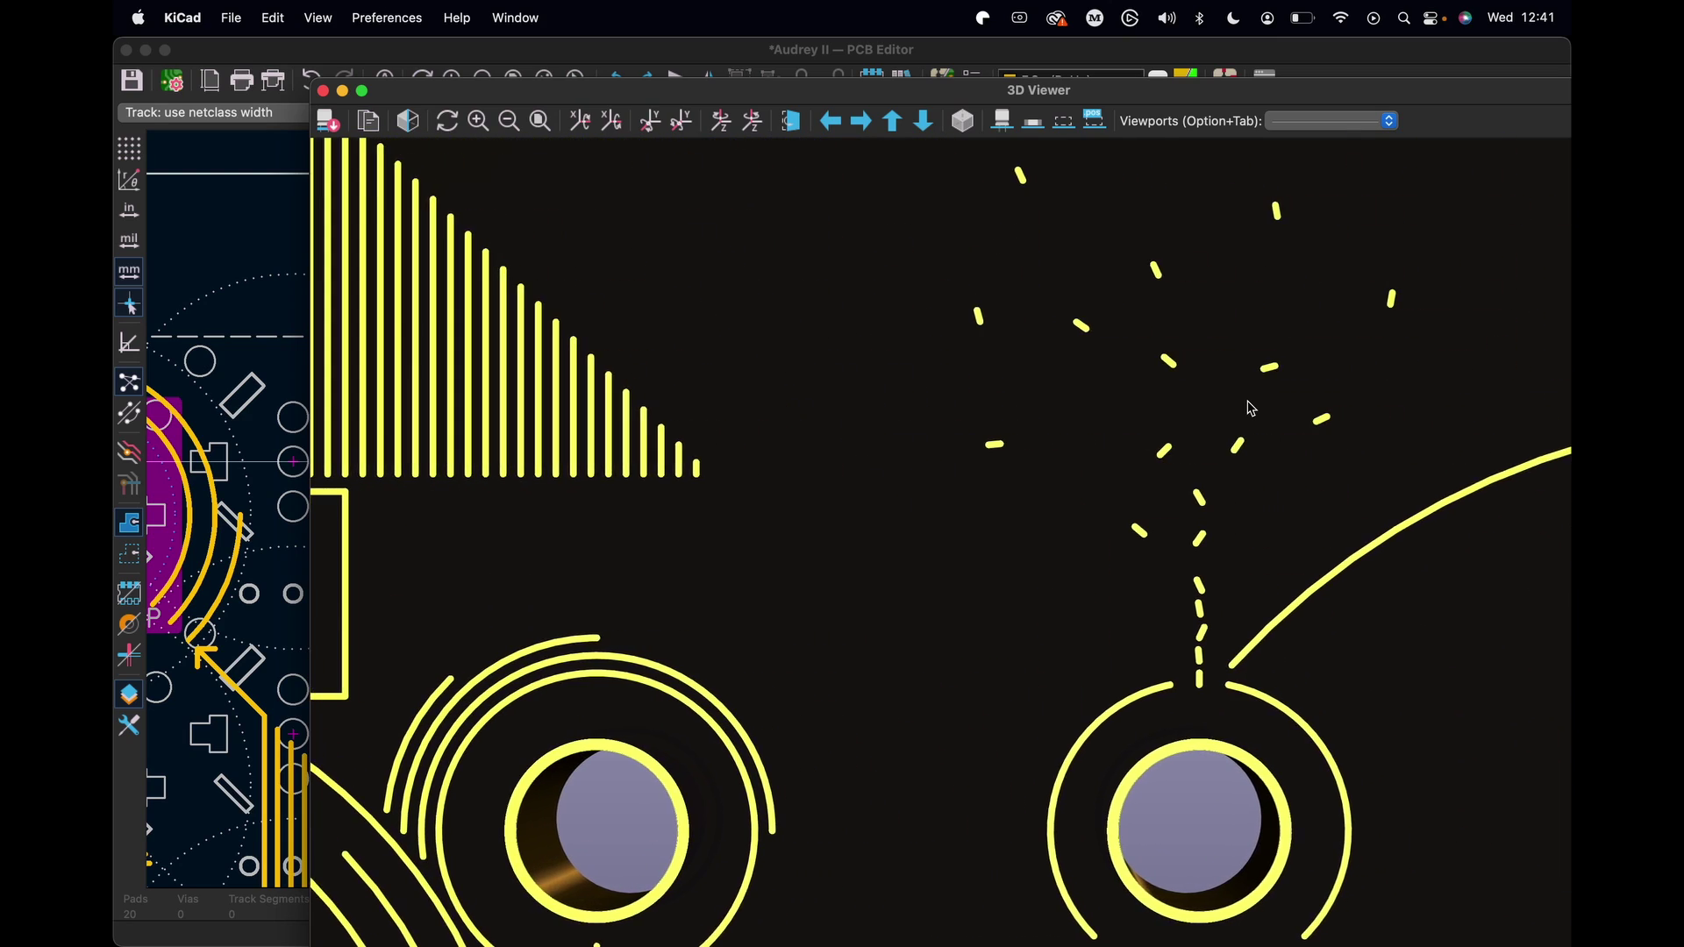
scroll(1250, 408, down, 1)
ctrl+scroll(1136, 349, down, 5)
Flip the 3D view to the board's underside and back to the top side
click(789, 121)
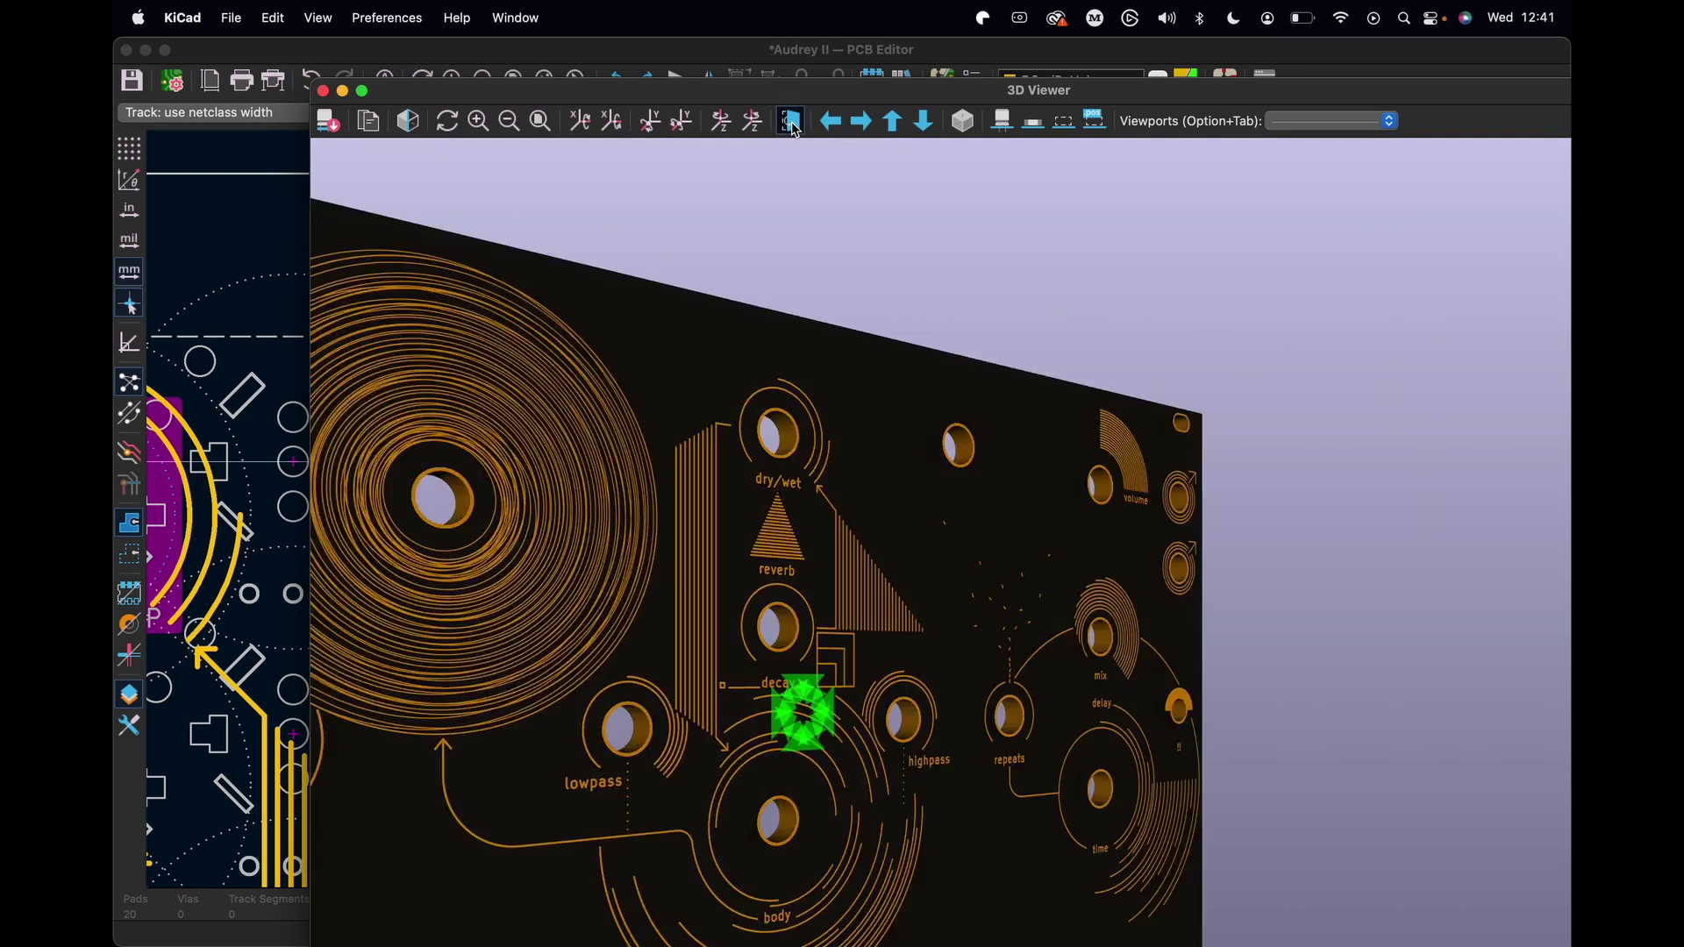
scroll(798, 530, down, 3)
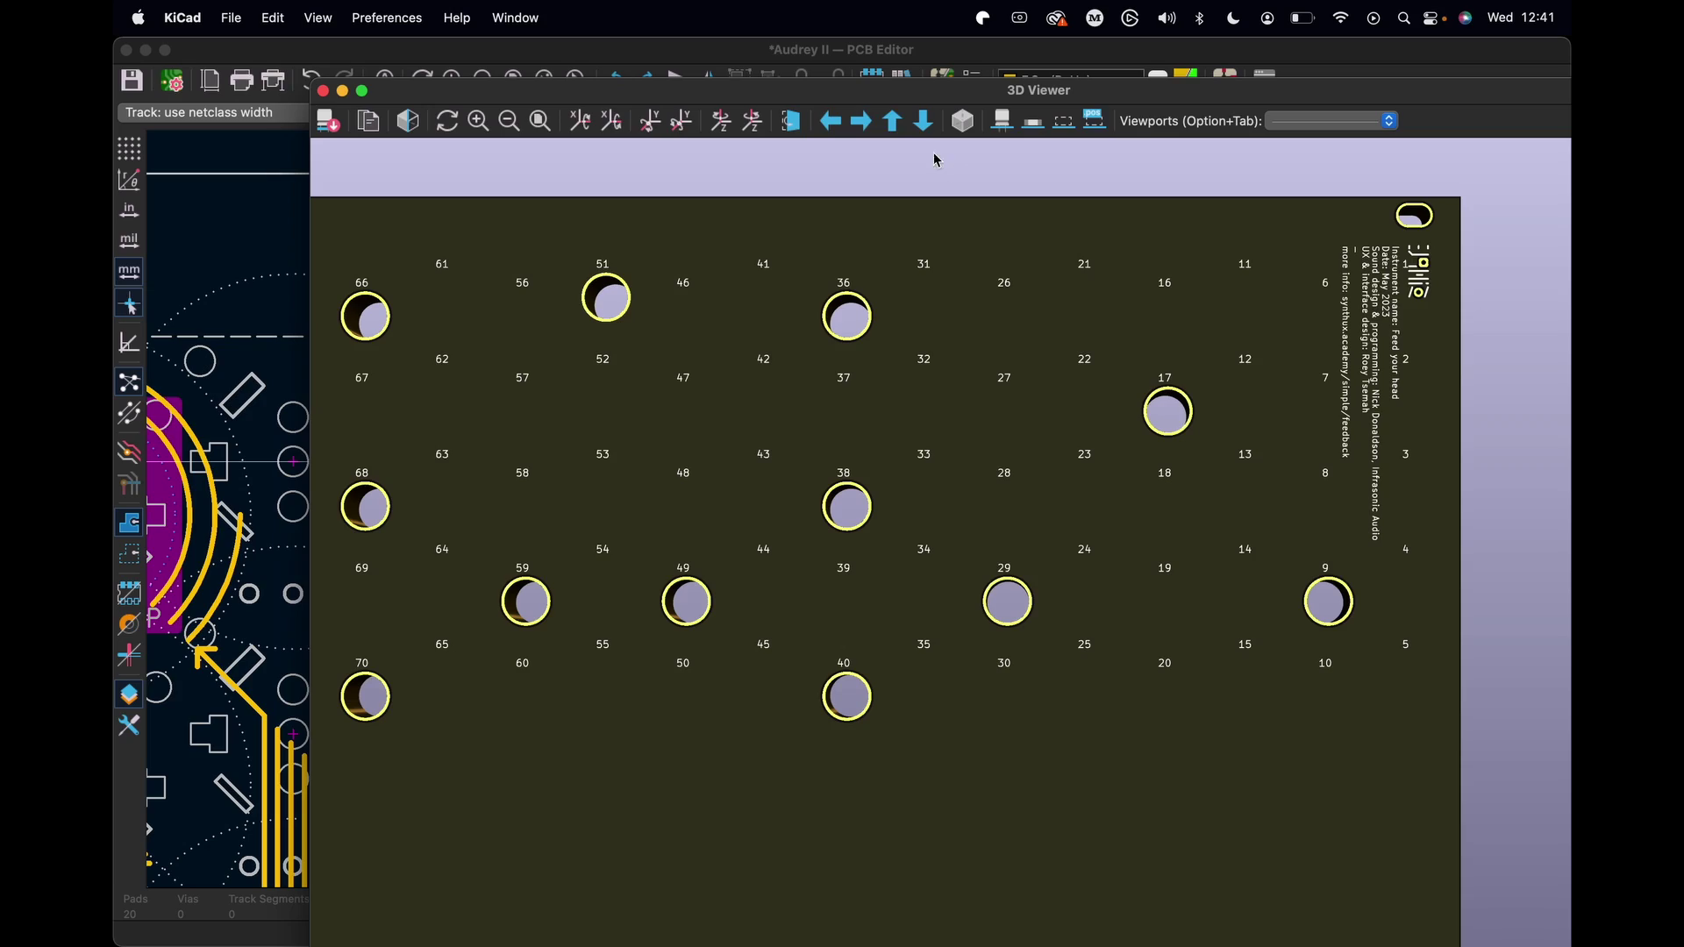
click(791, 121)
scroll(829, 481, left, 5)
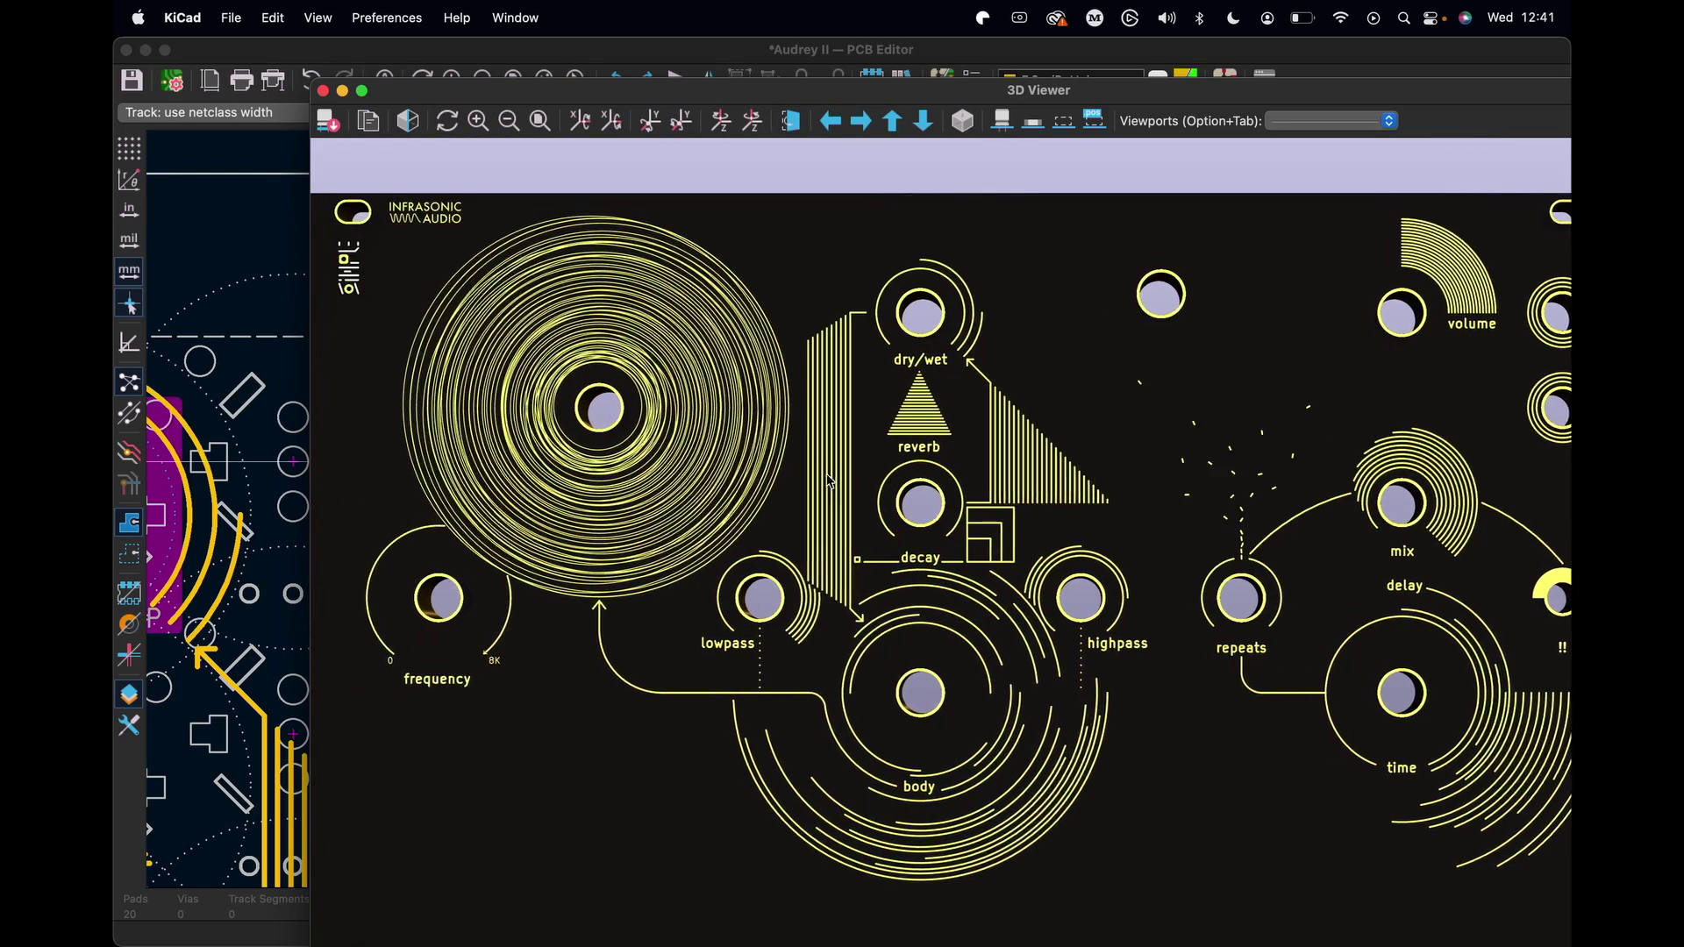
scroll(735, 449, down, 2)
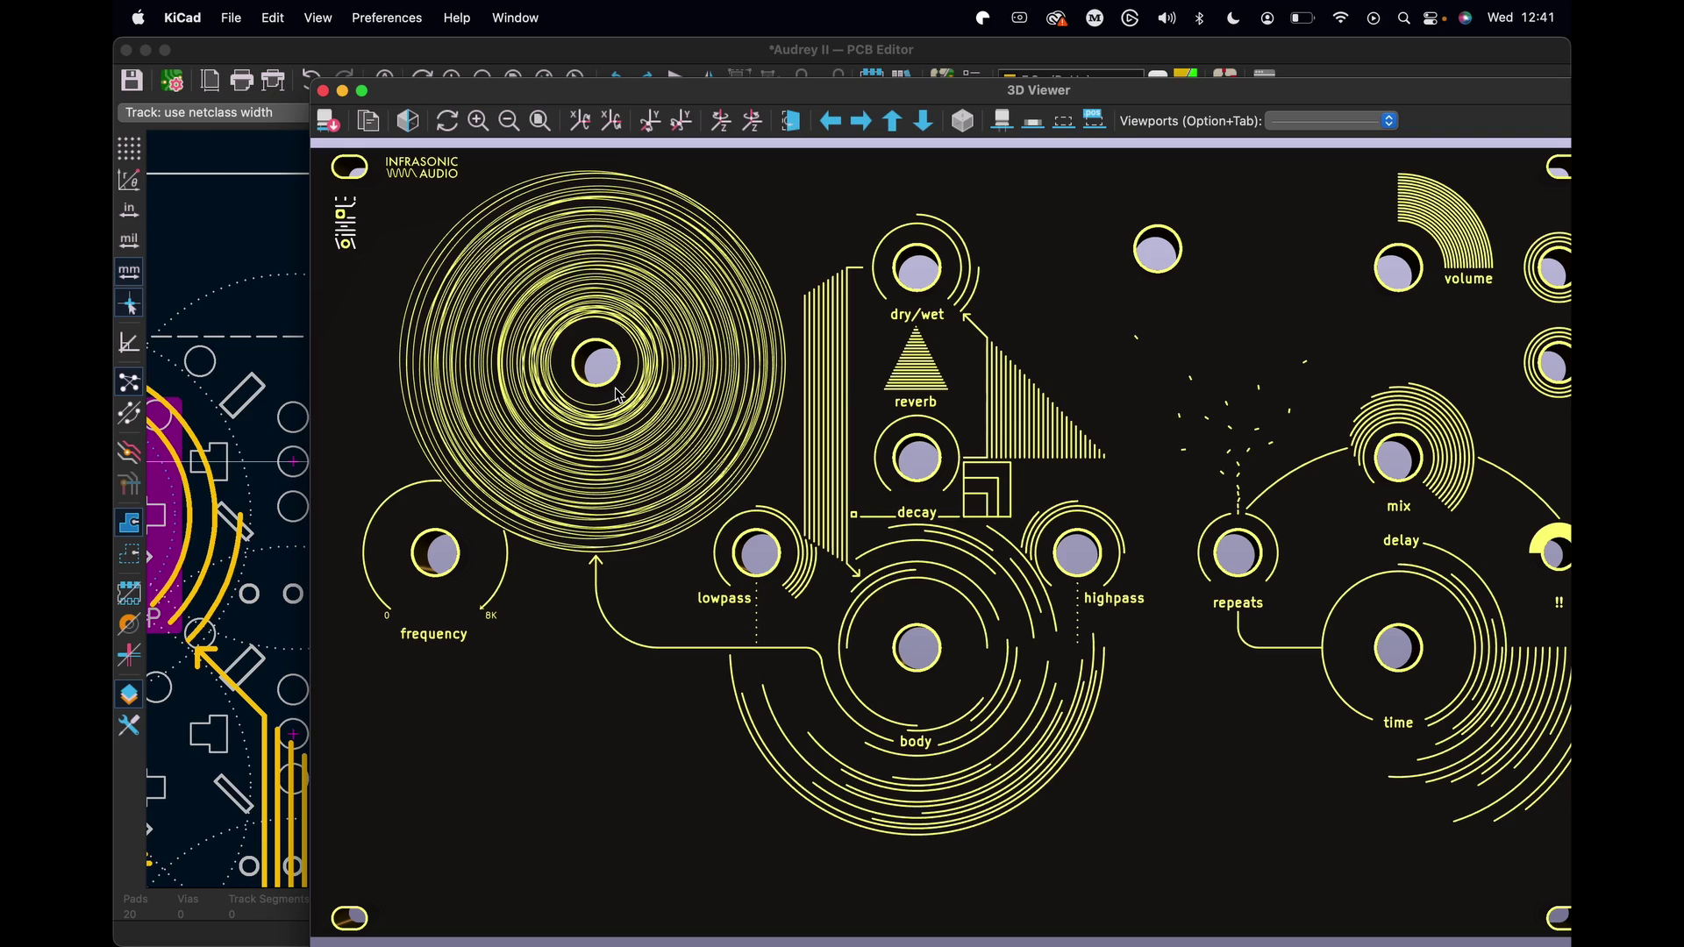
Delete the stray Panel Knob 5PS footprint from the layout, then recheck the board in 3D
key(super+w)
click(778, 414)
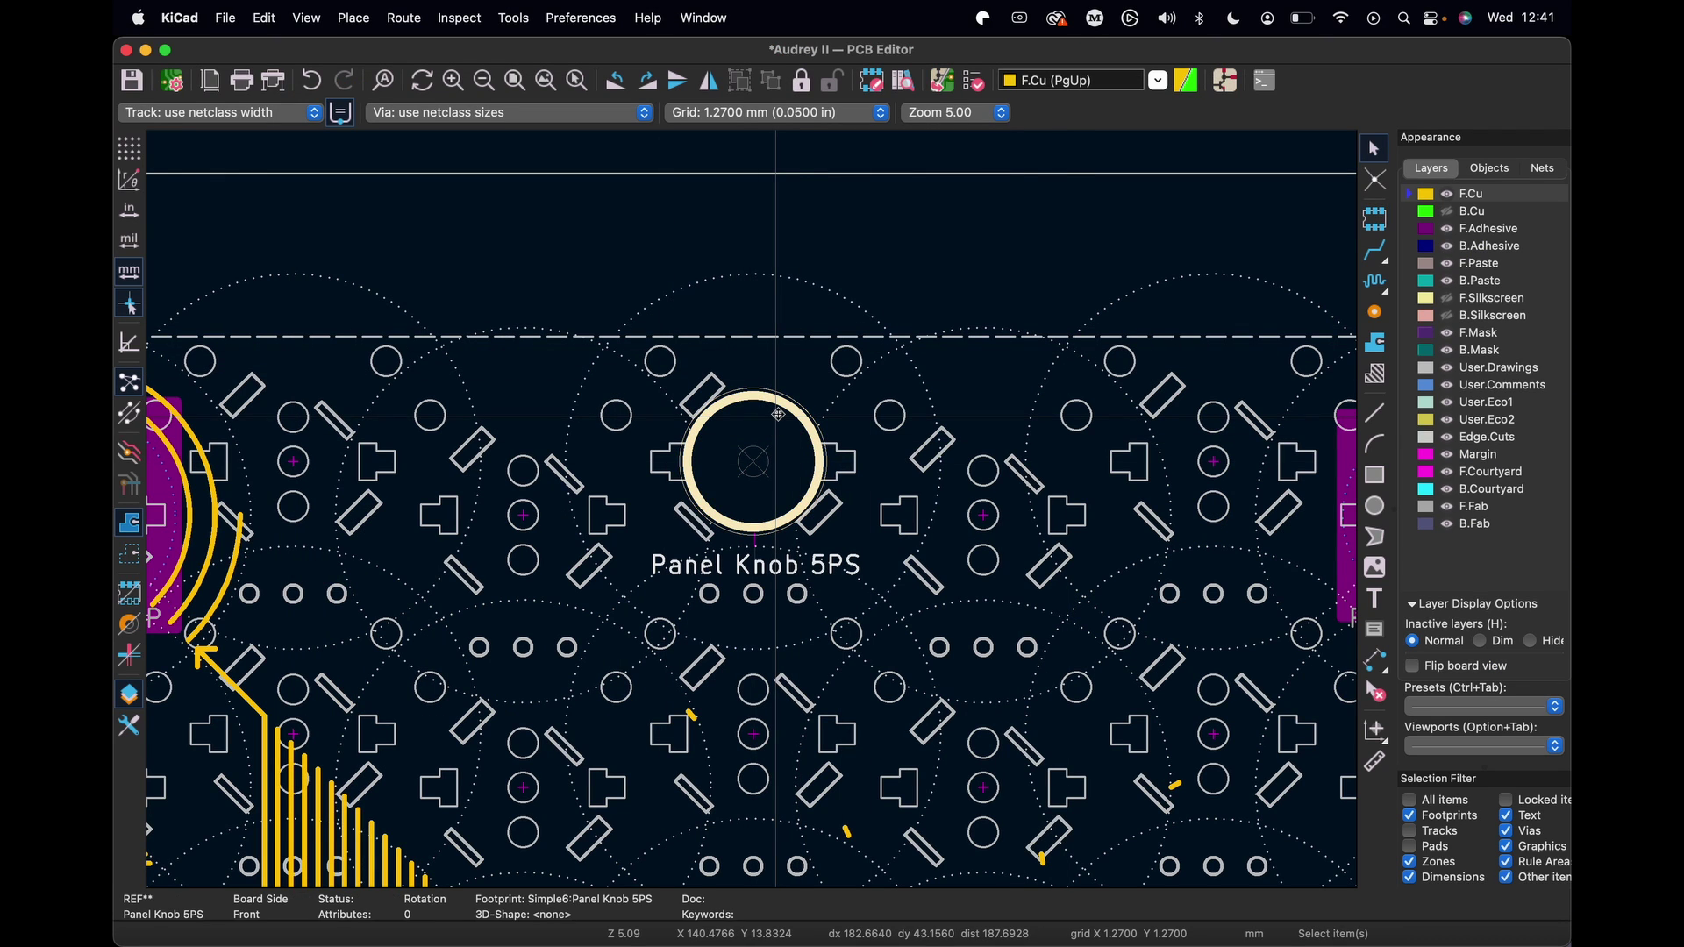
key(Delete)
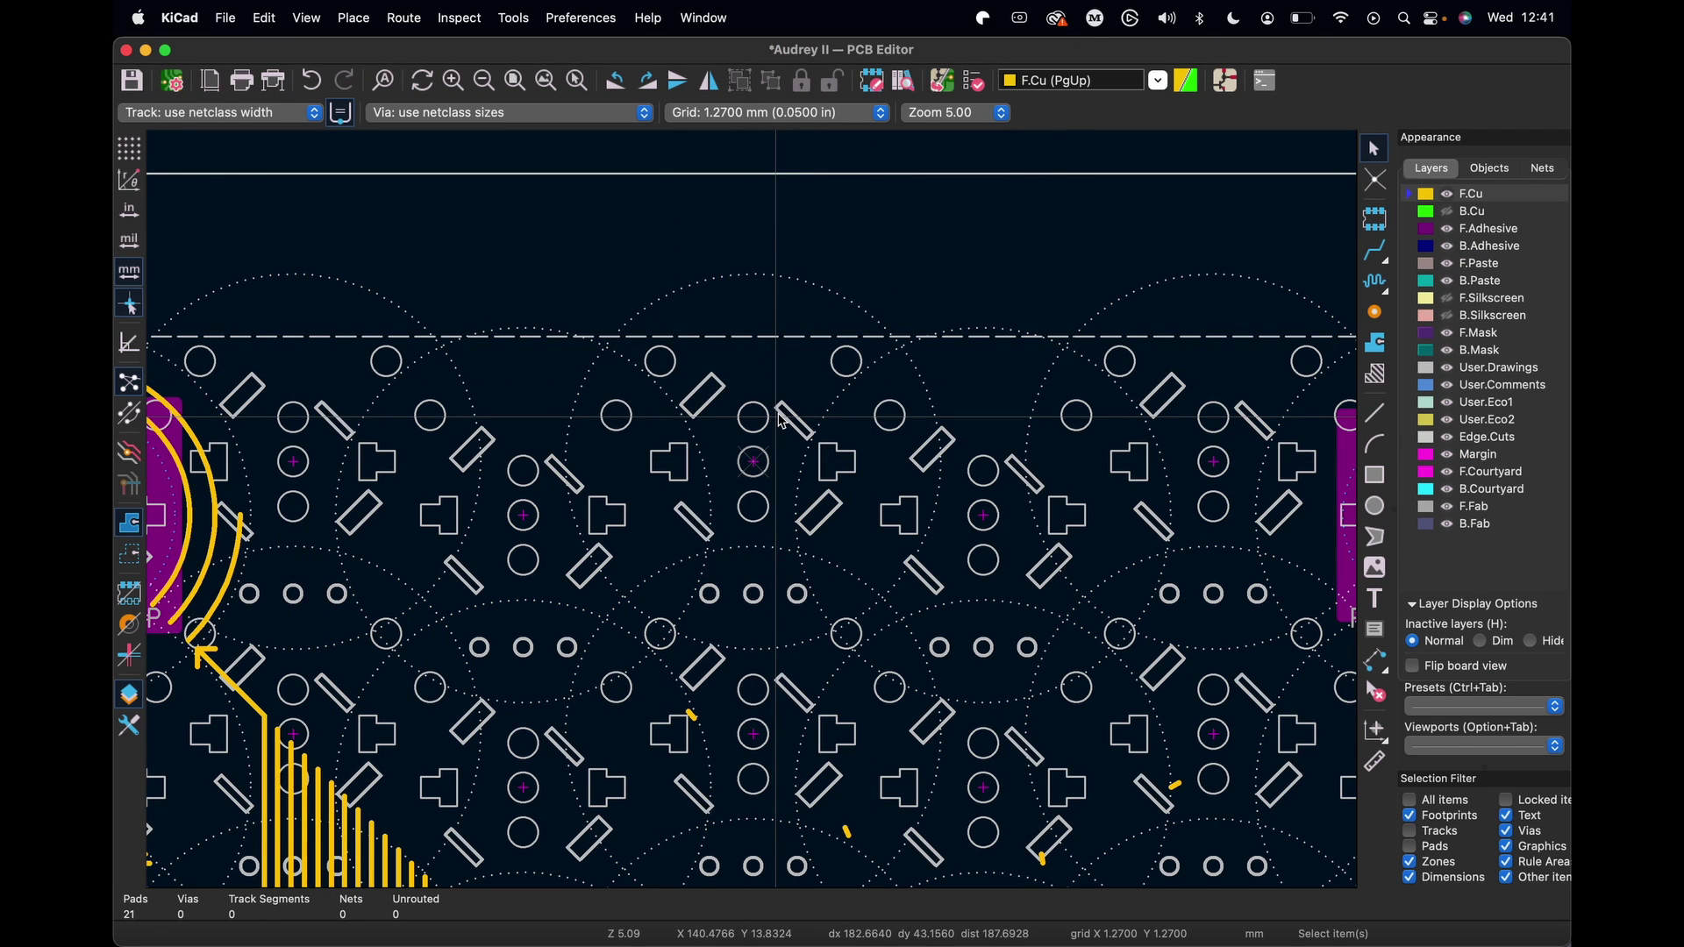
key(alt+3)
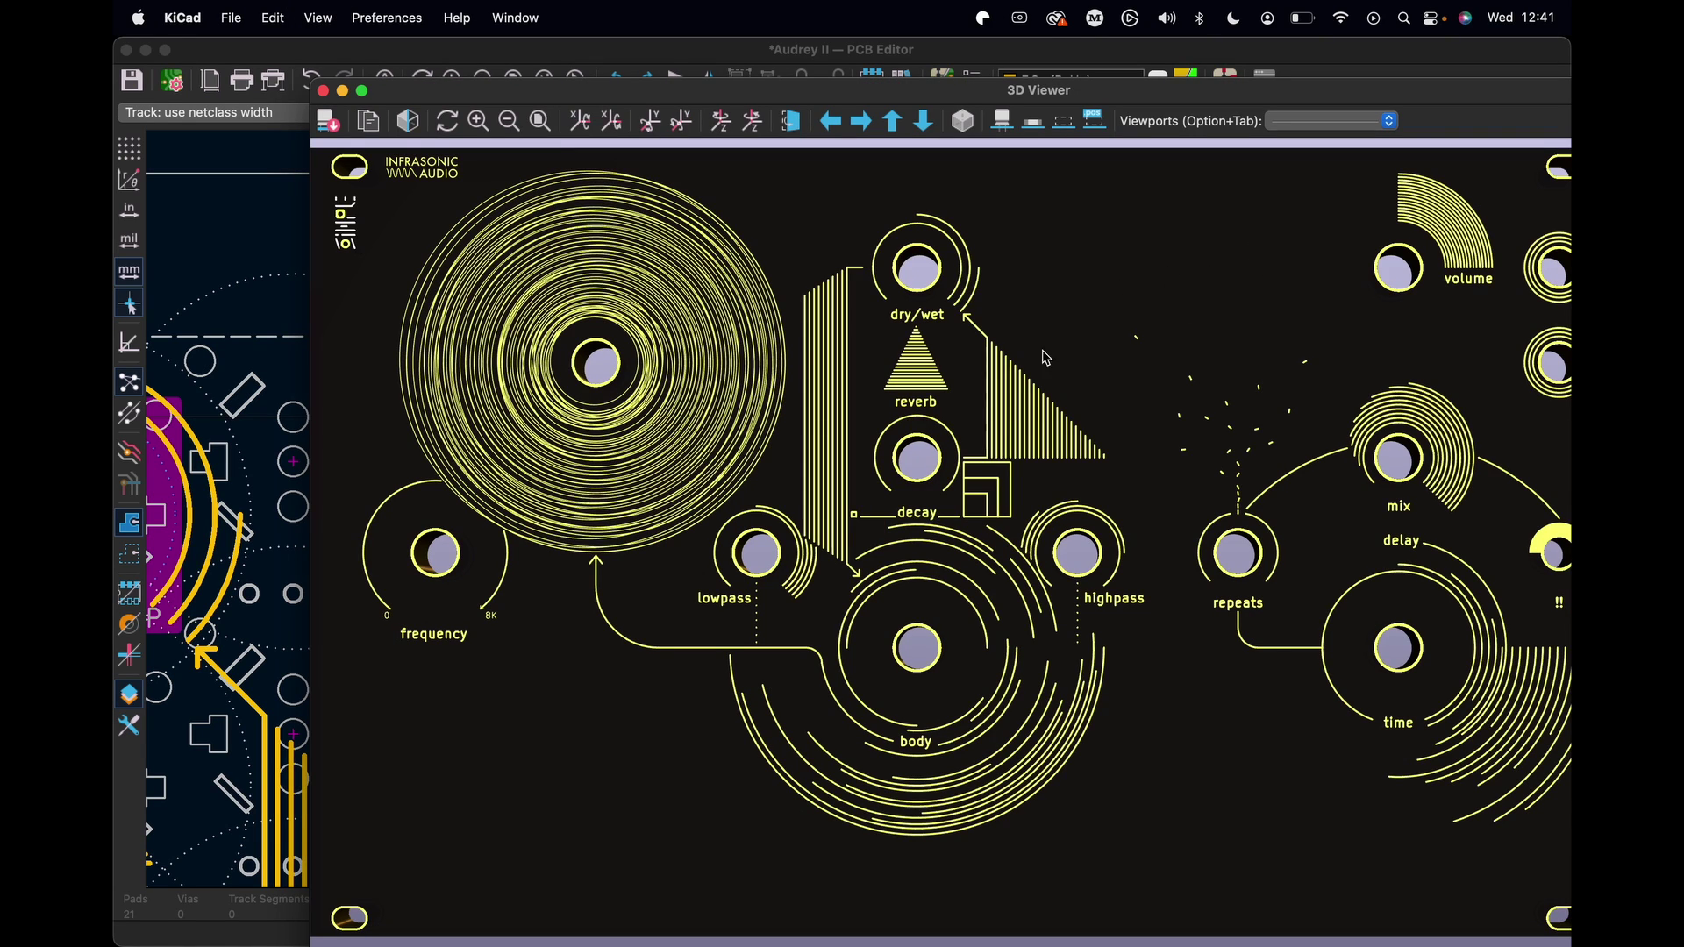
key(super+w)
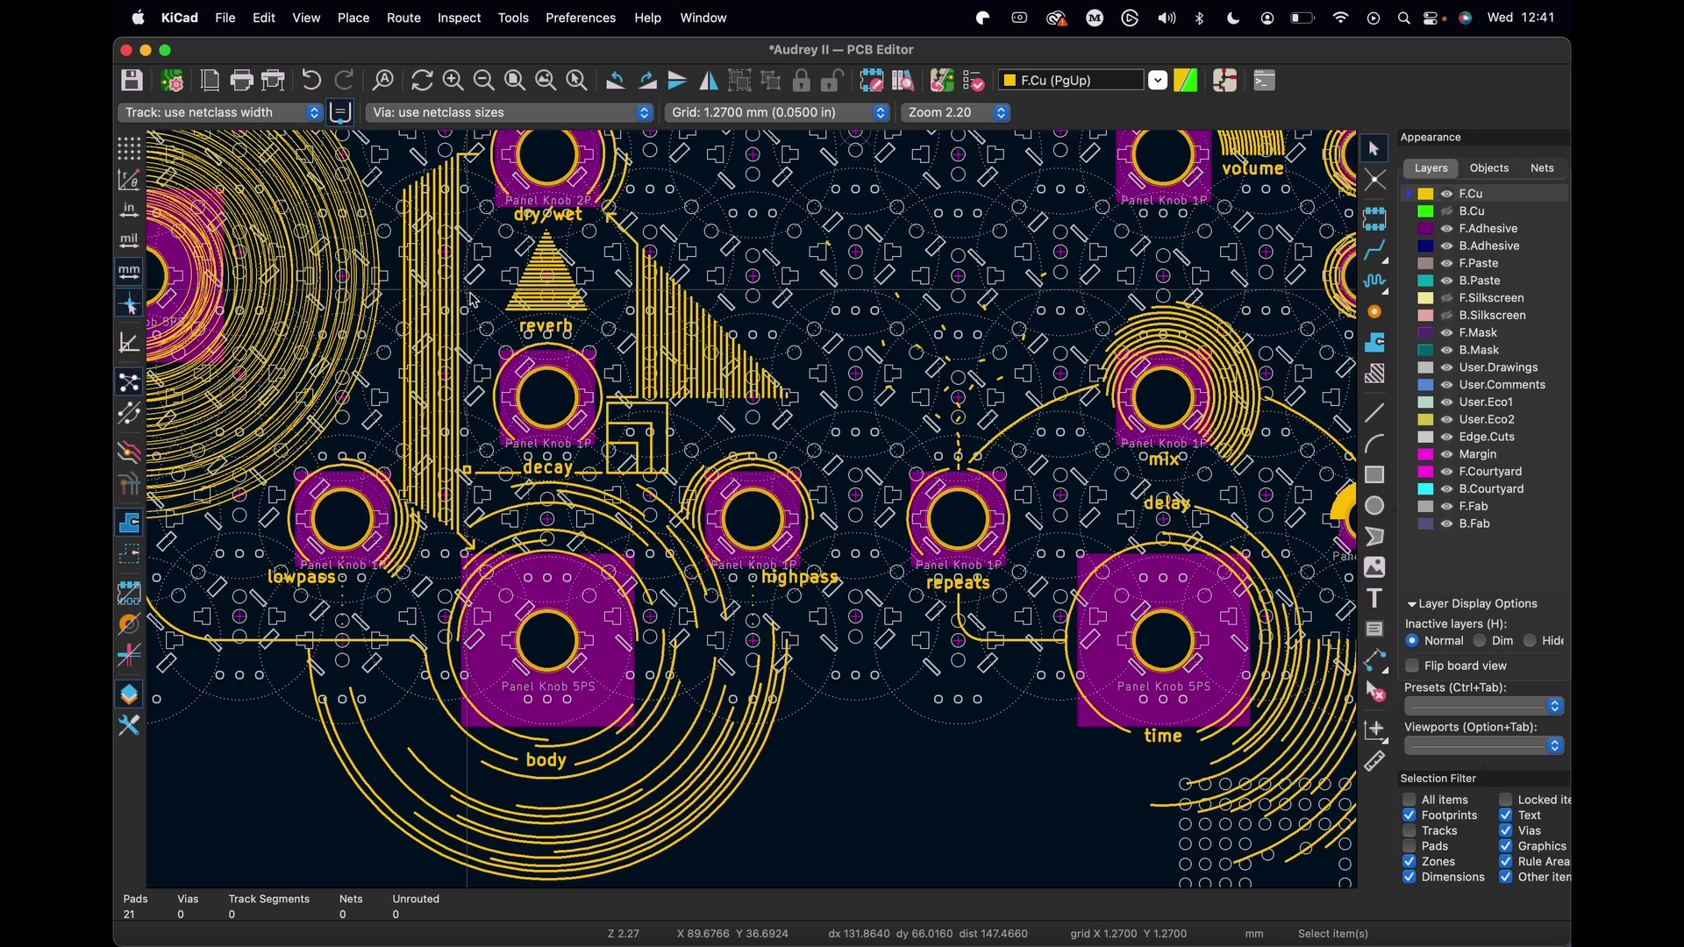
Generate the drill files and plot the Gerber layers into the 230613 Feedback Gerbers folder
click(226, 17)
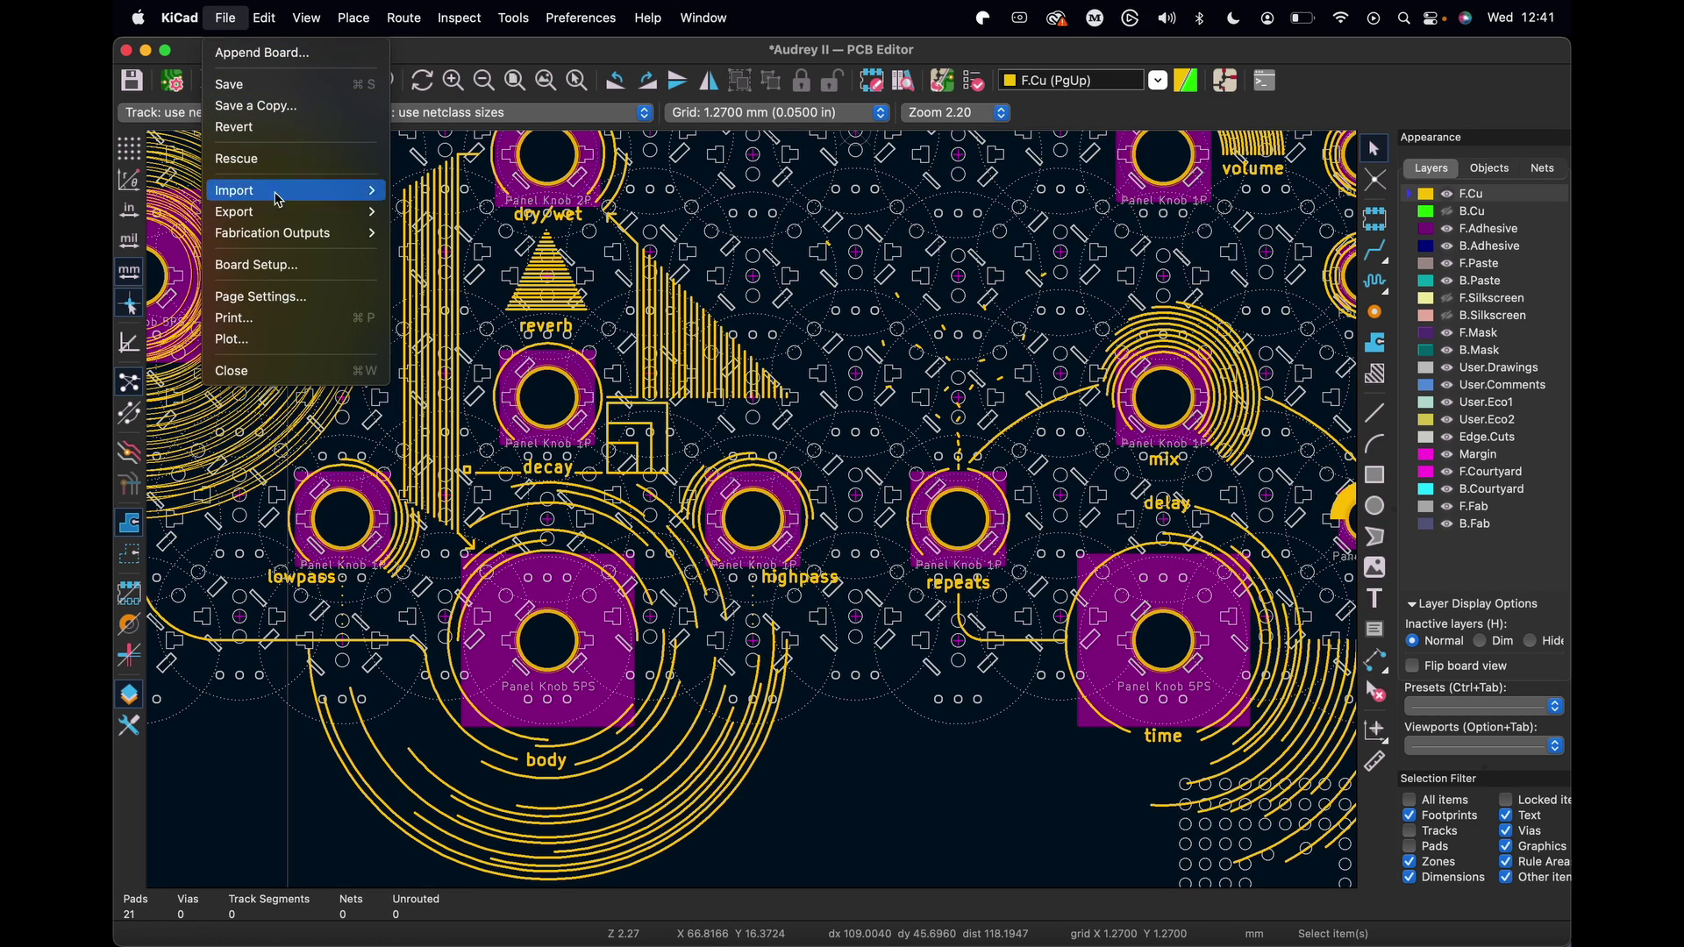
mouse_move(302, 237)
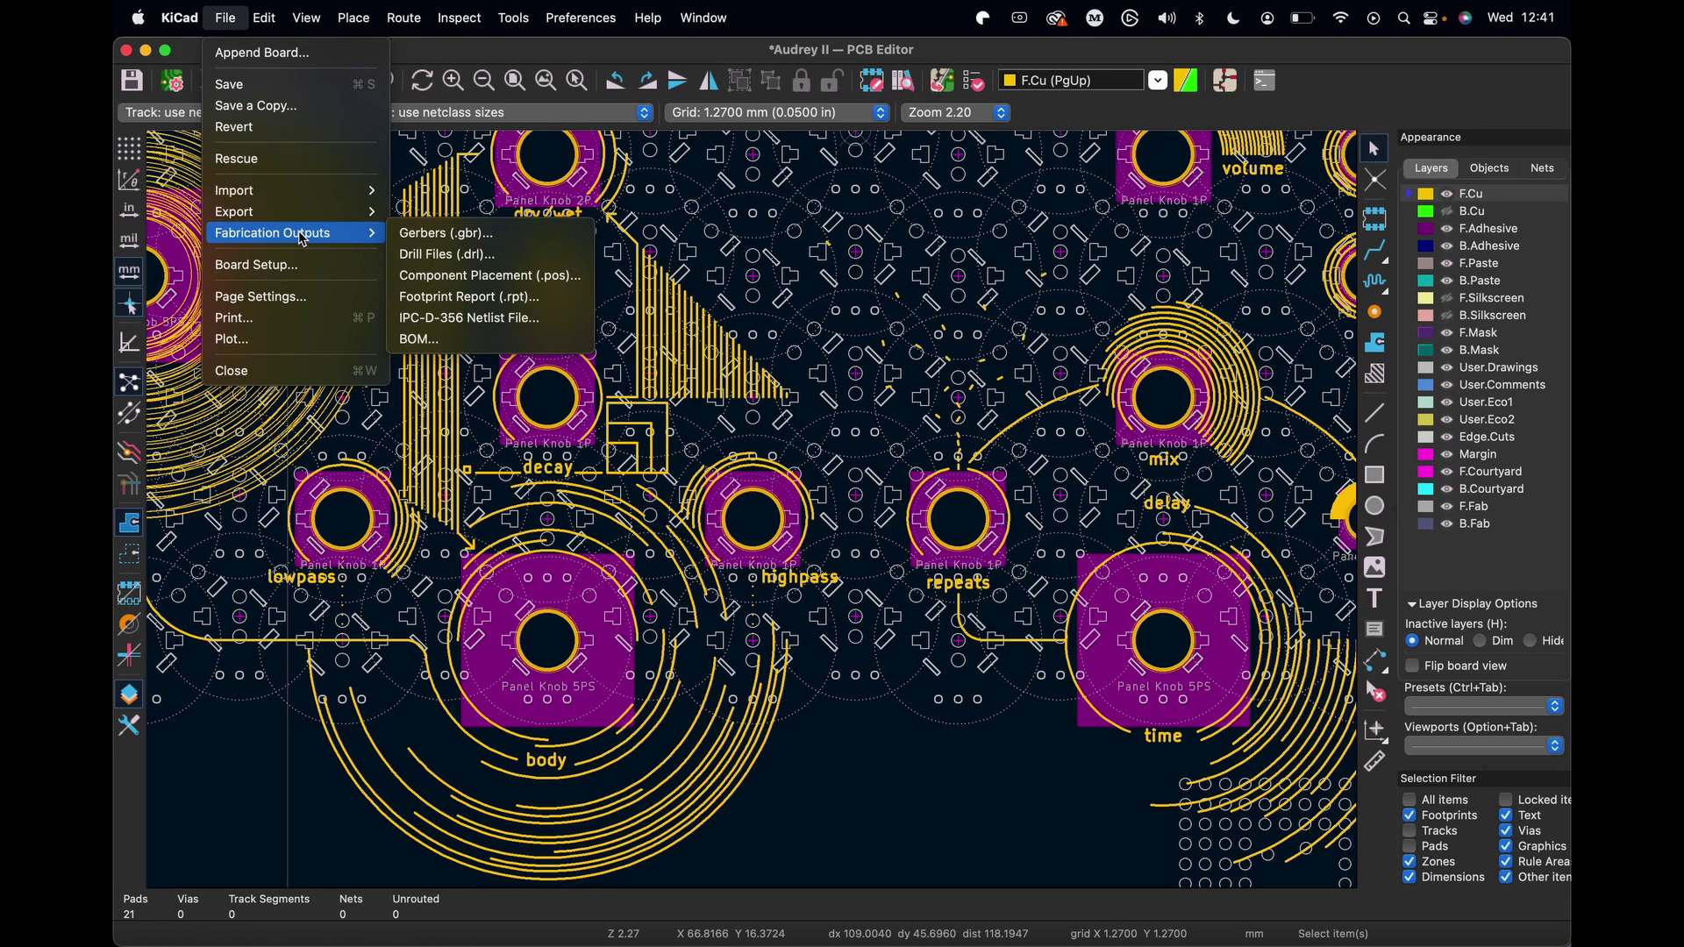
click(434, 236)
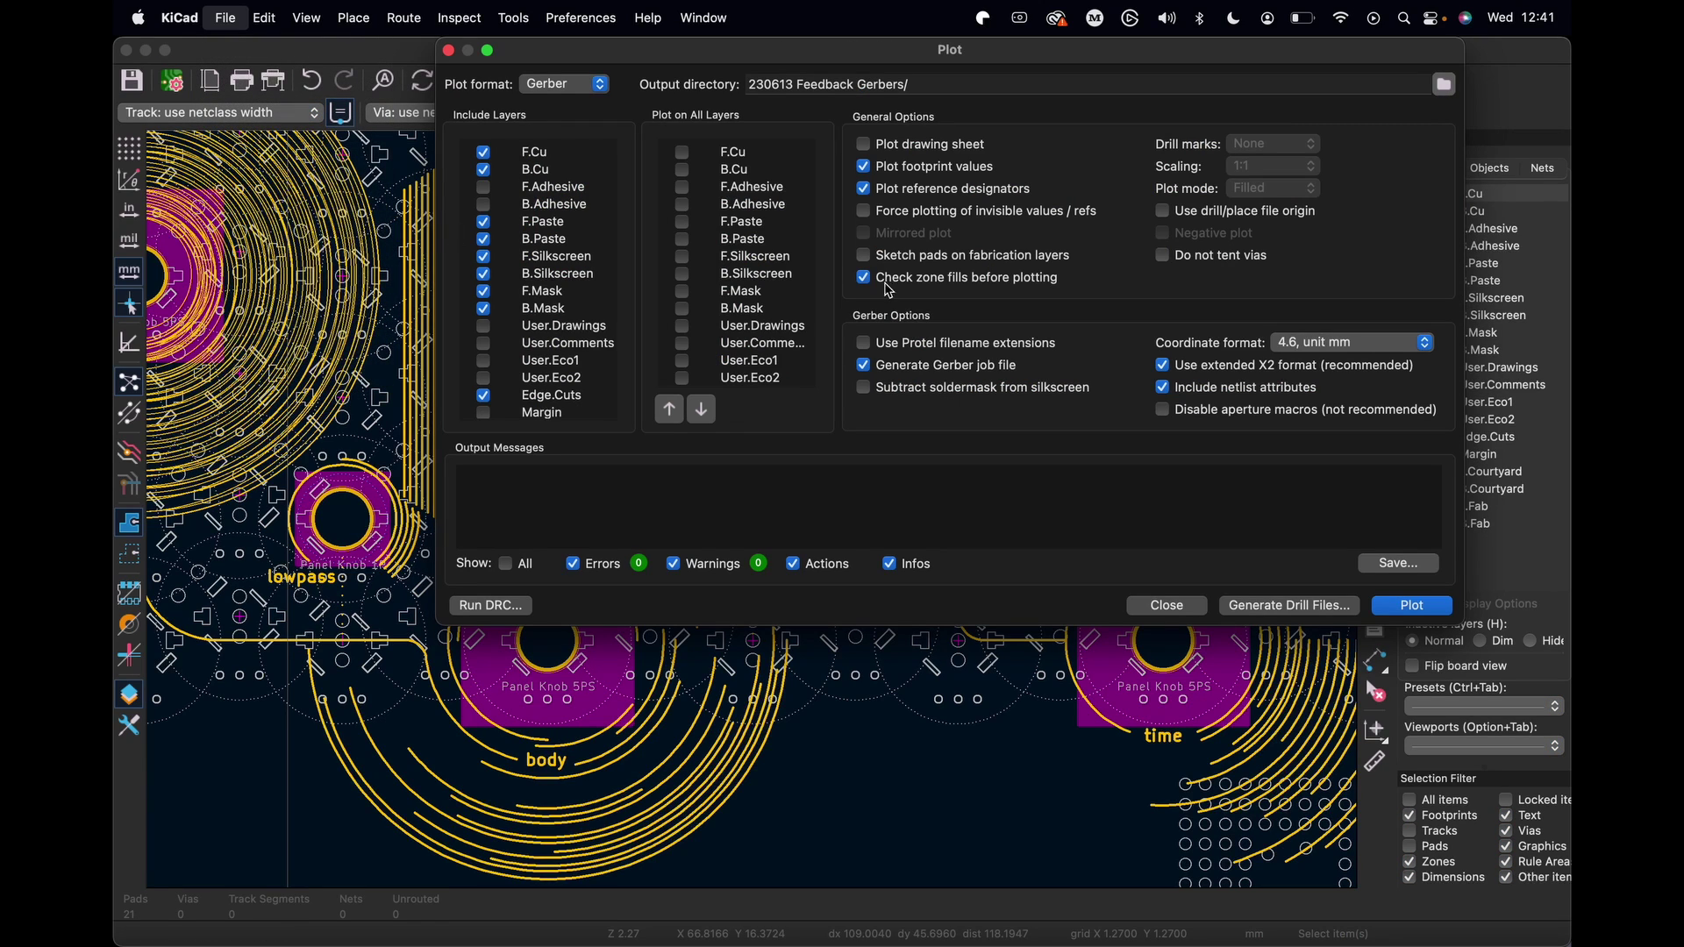
click(1294, 606)
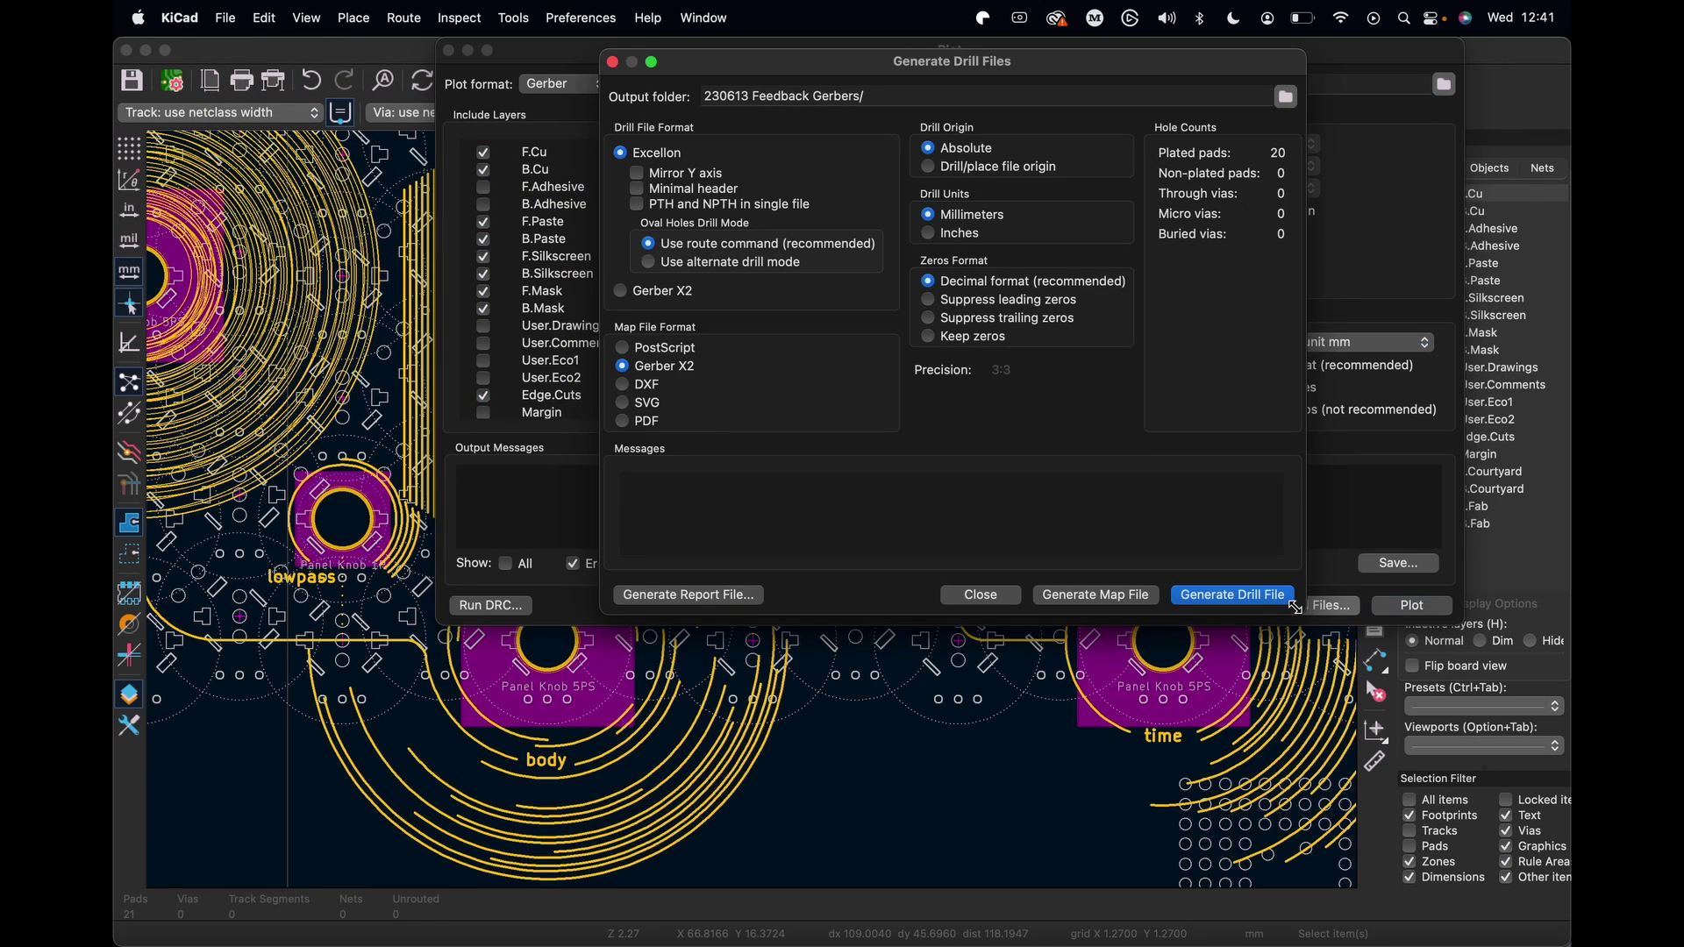
click(1234, 597)
click(985, 598)
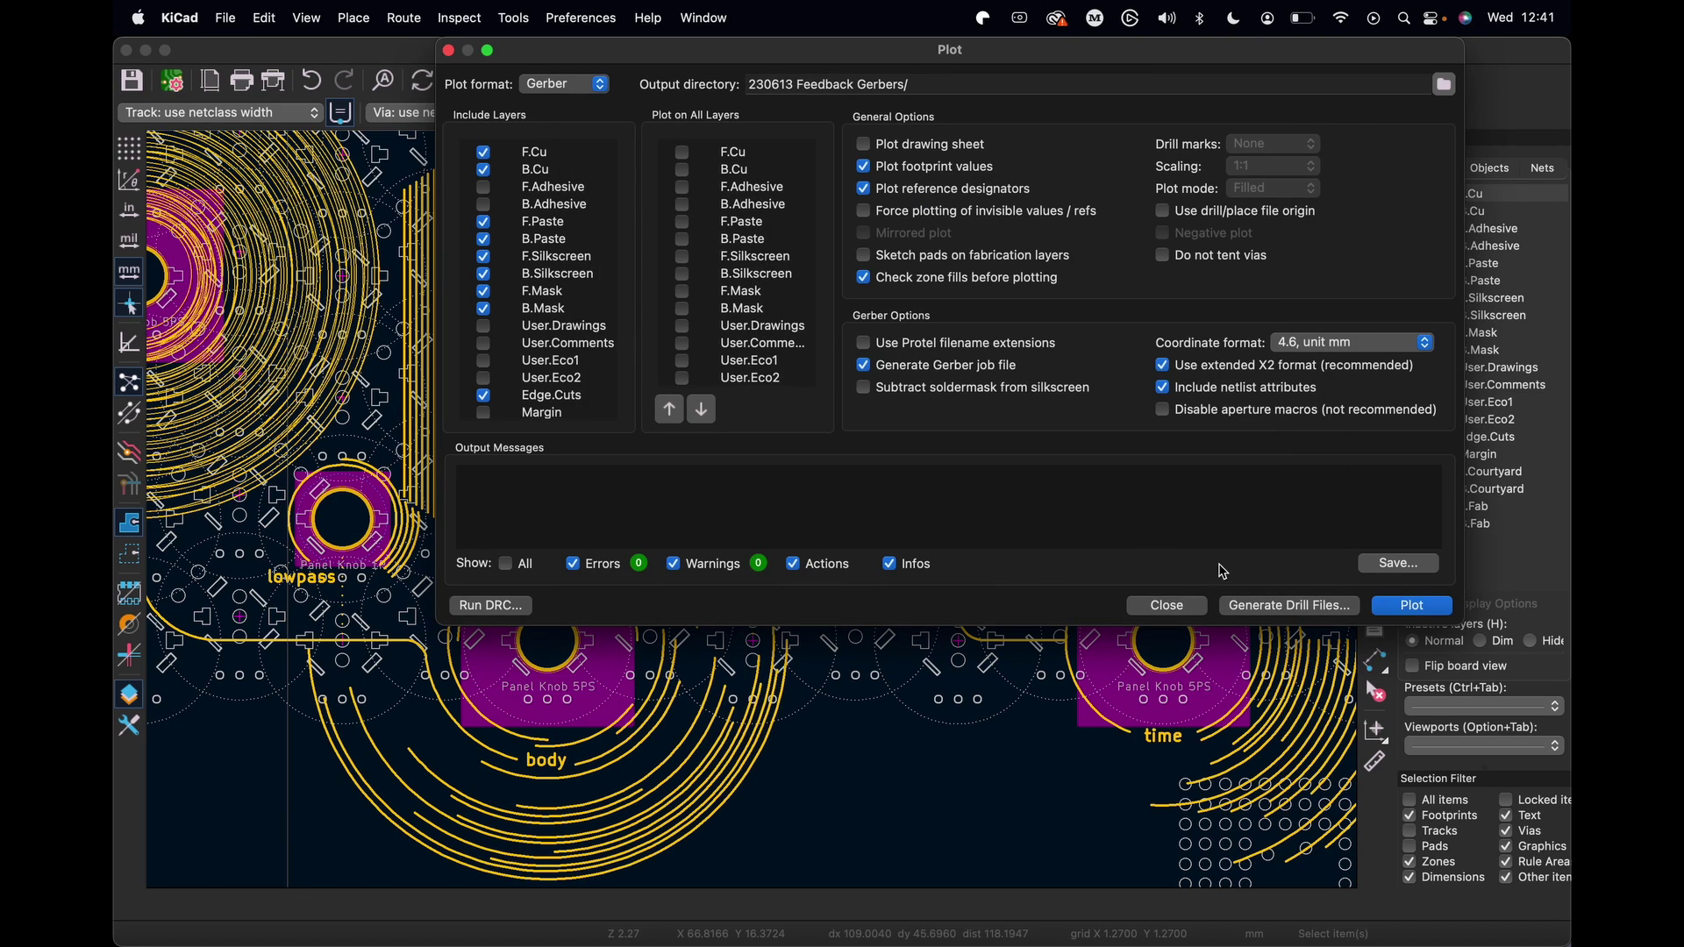
click(1426, 614)
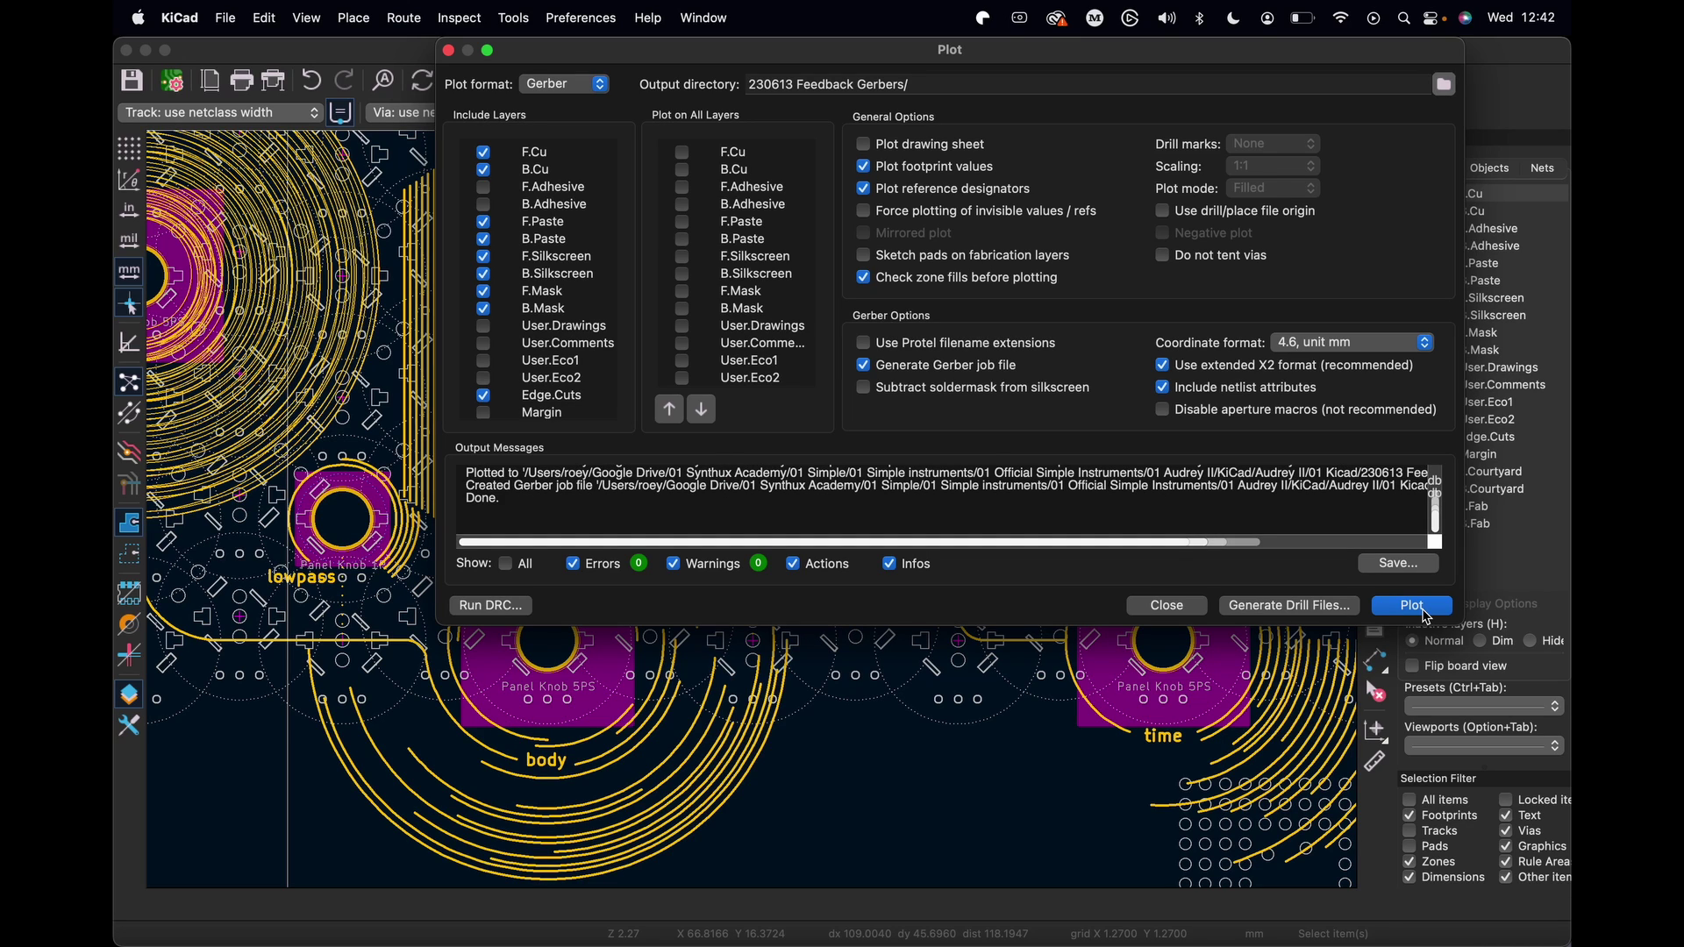
key(super+Tab)
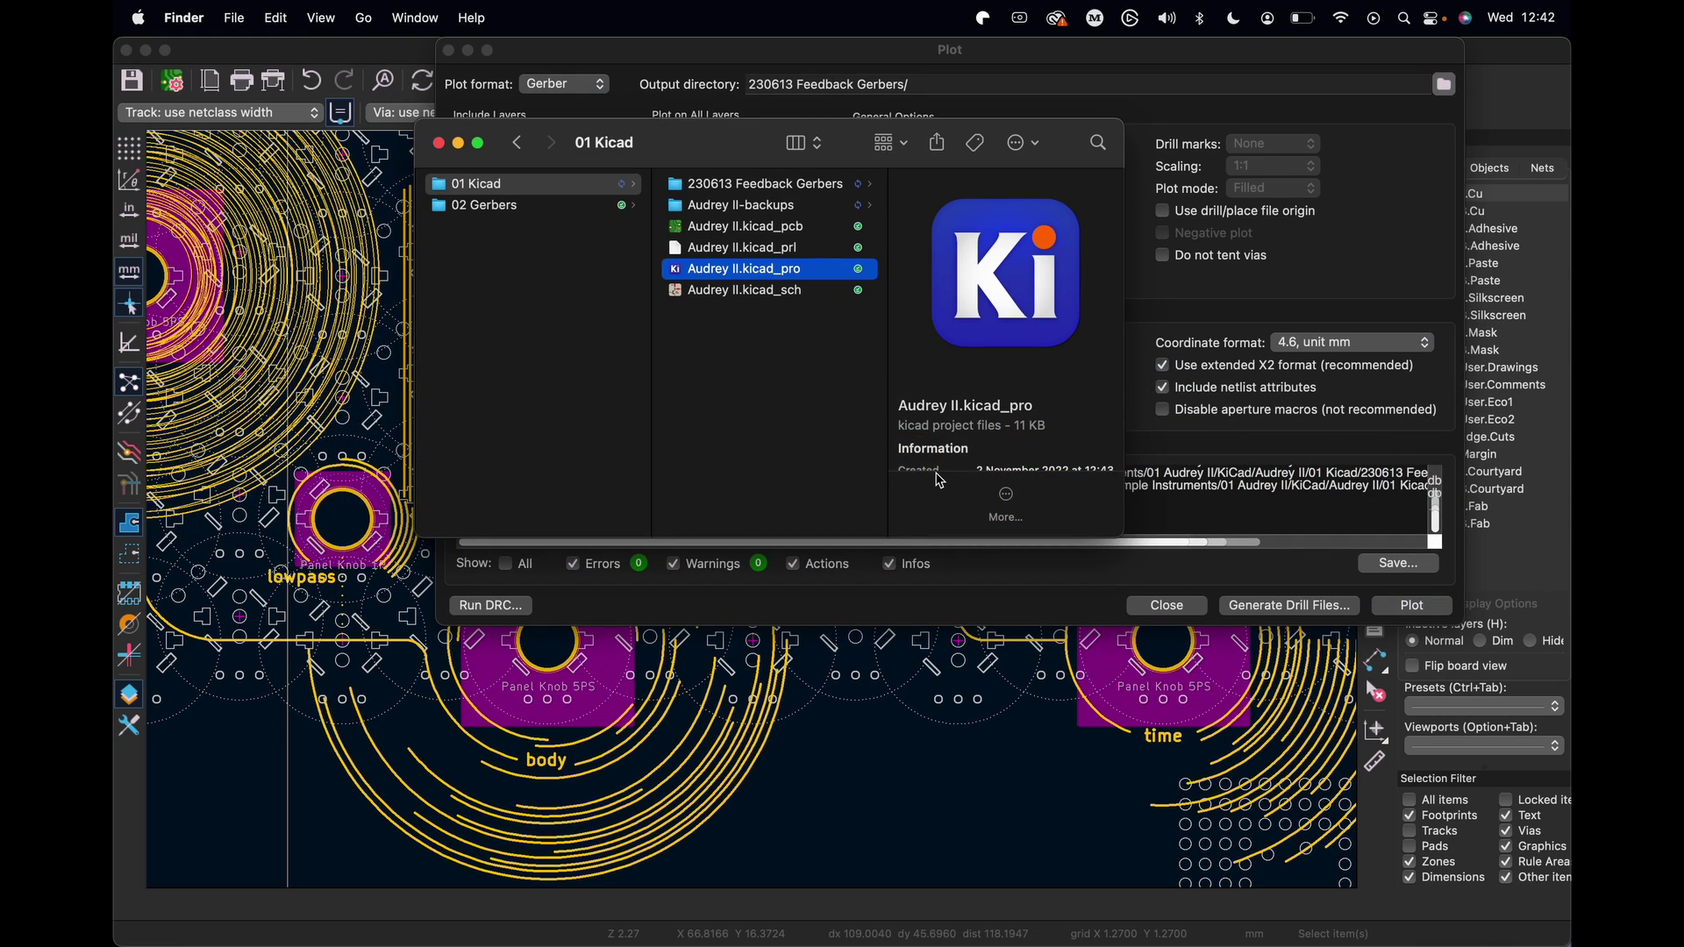
Browse the 230613 Feedback Gerbers folder, previewing files such as Audrey II-B_Mask.gbr
key(Up)
key(Up)
key(Up)
key(Up)
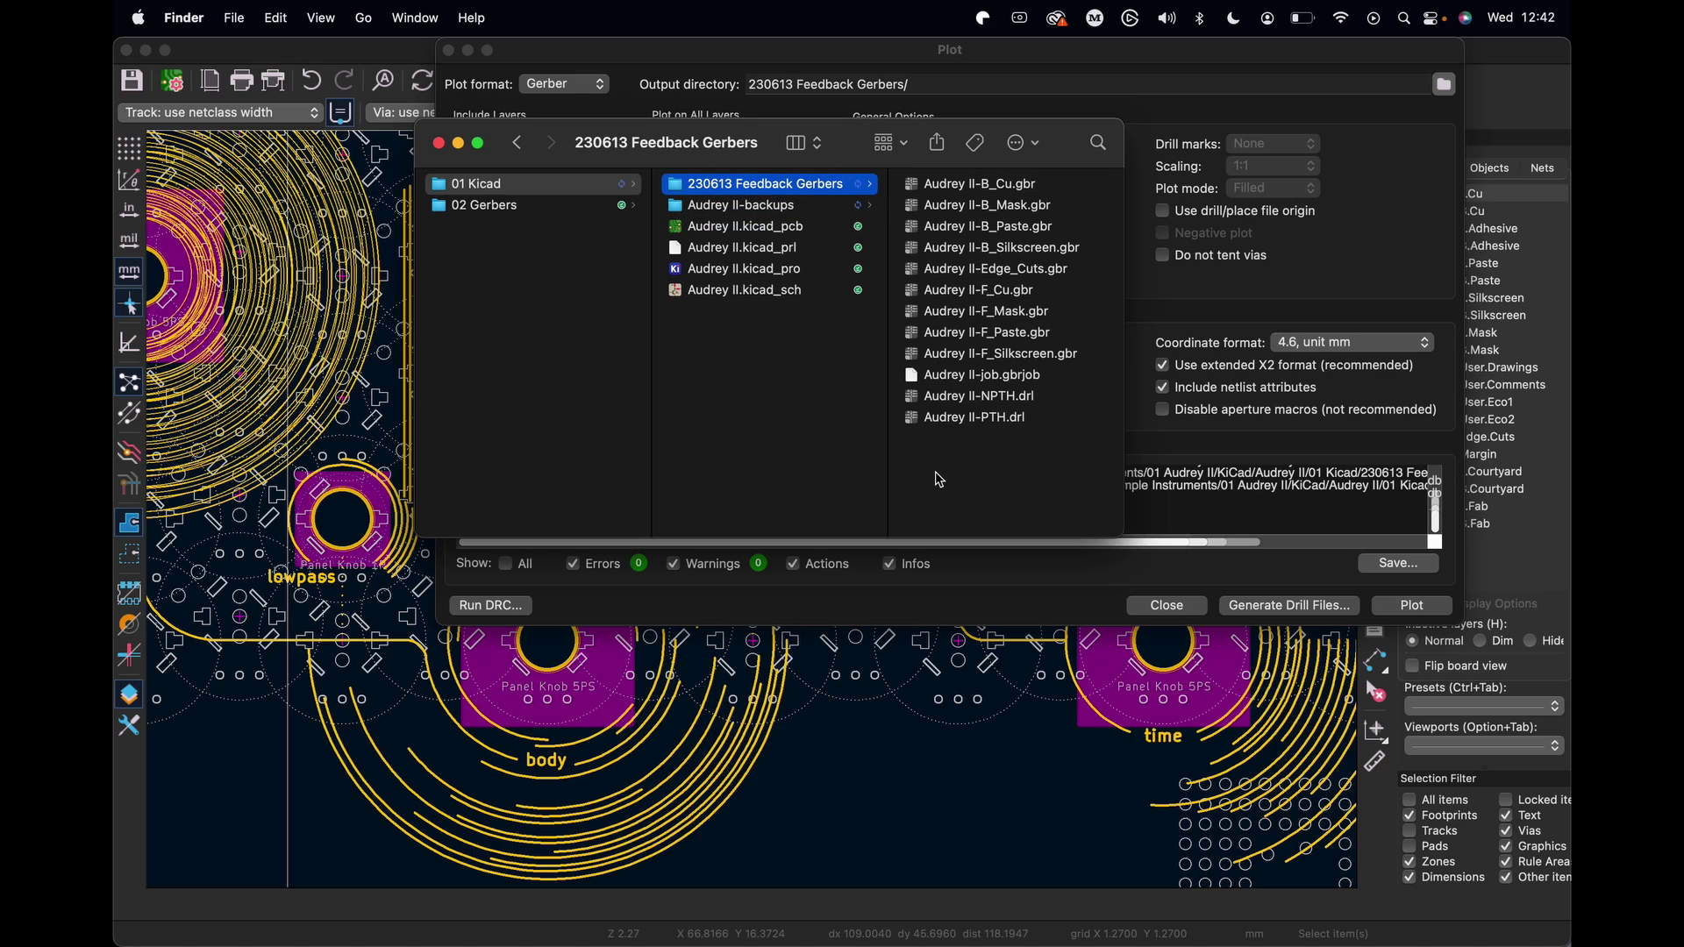
scroll(939, 480, right, 3)
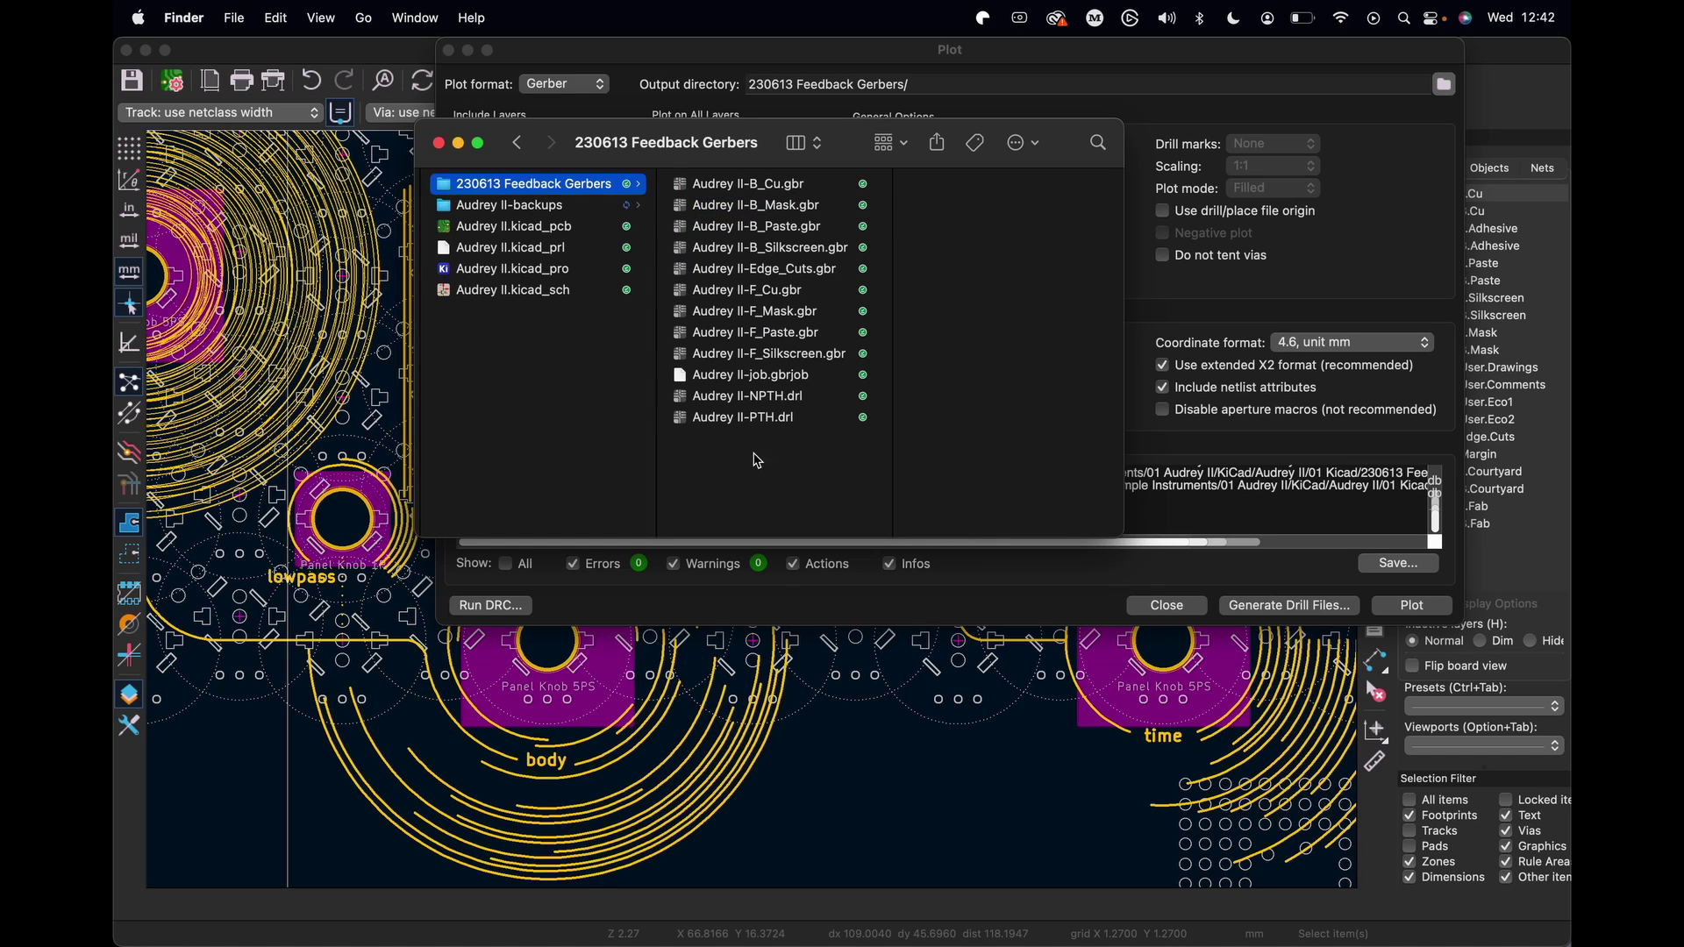
click(787, 203)
key(Up)
key(Down)
key(Down)
key(Down)
key(Down)
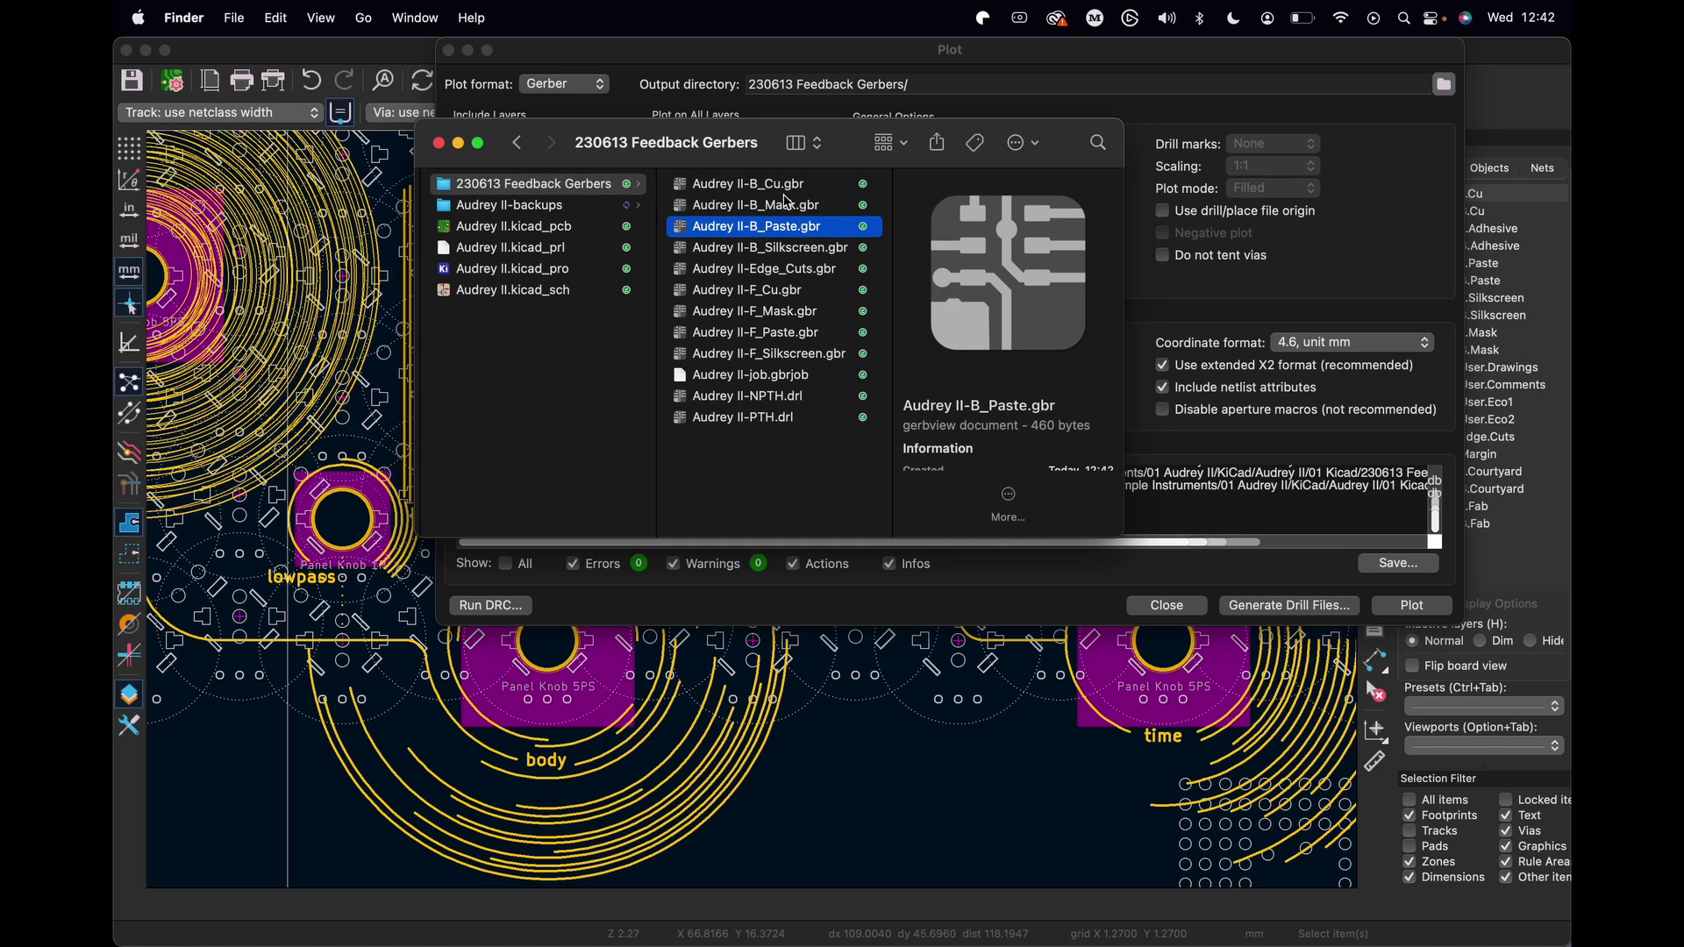
key(Down)
key(Down)
key(Down)
key(Down)
key(Down)
key(Down)
key(Down)
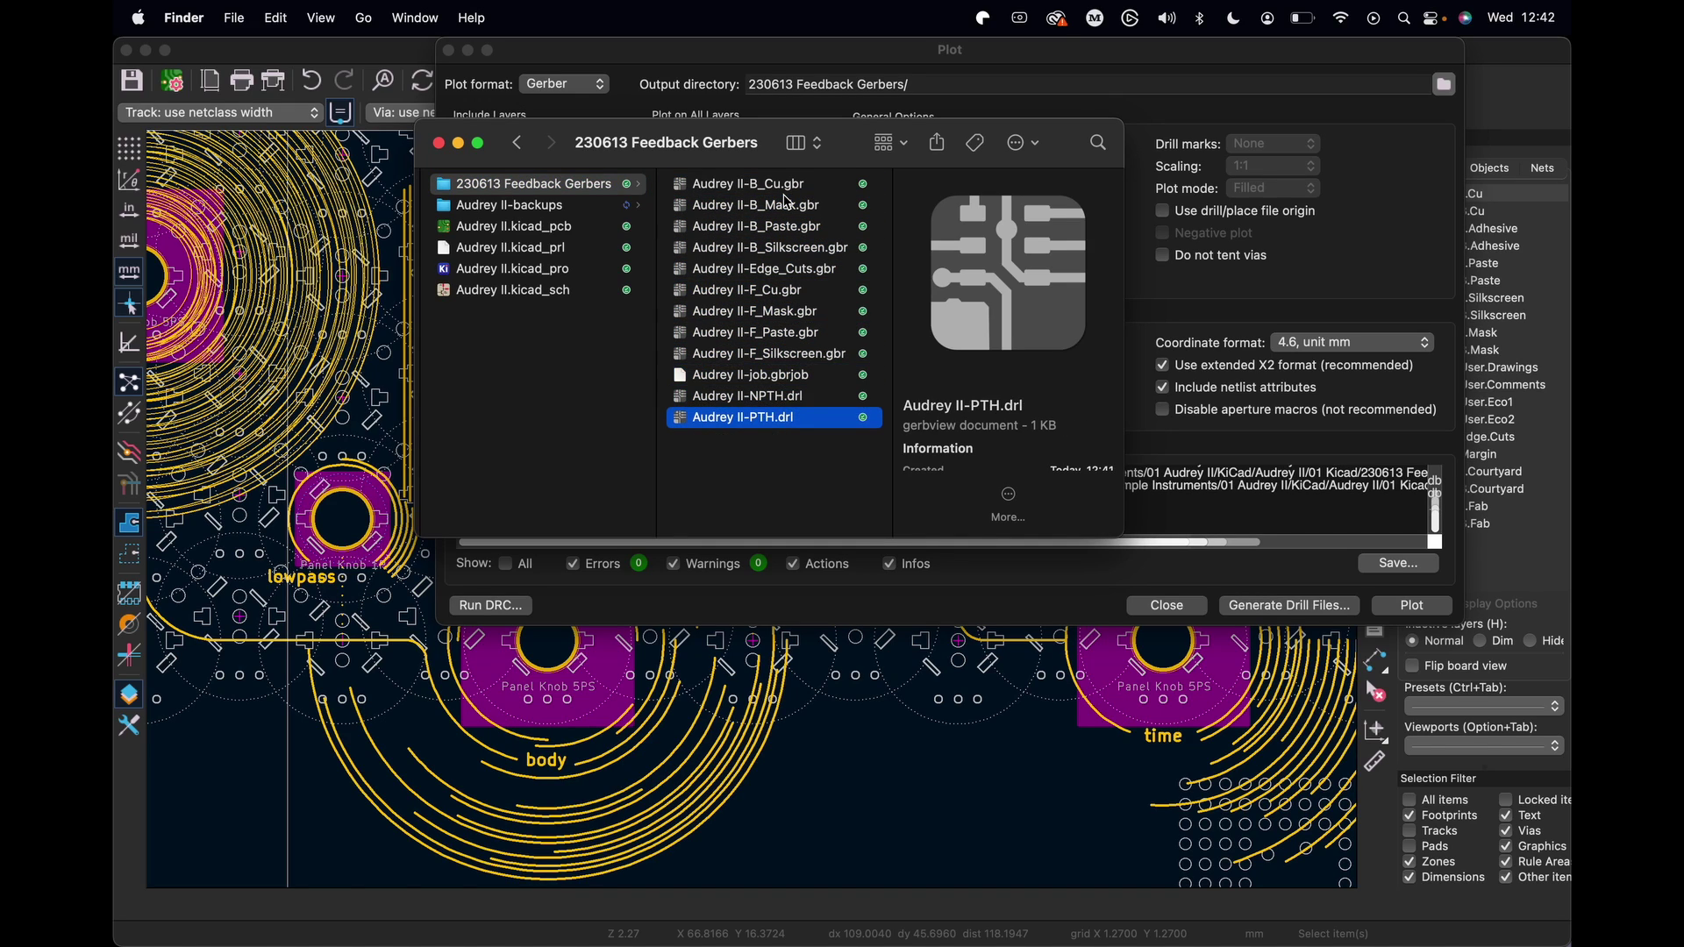
Compress all 12 exported Gerber and drill files into Archive.zip
key(shift+Up)
key(shift+Up)
key(shift+Up)
key(shift+Up)
key(shift+Up)
key(shift+Up)
key(shift+Up)
key(shift+Up)
key(shift+Up)
key(shift+Up)
key(shift+Up)
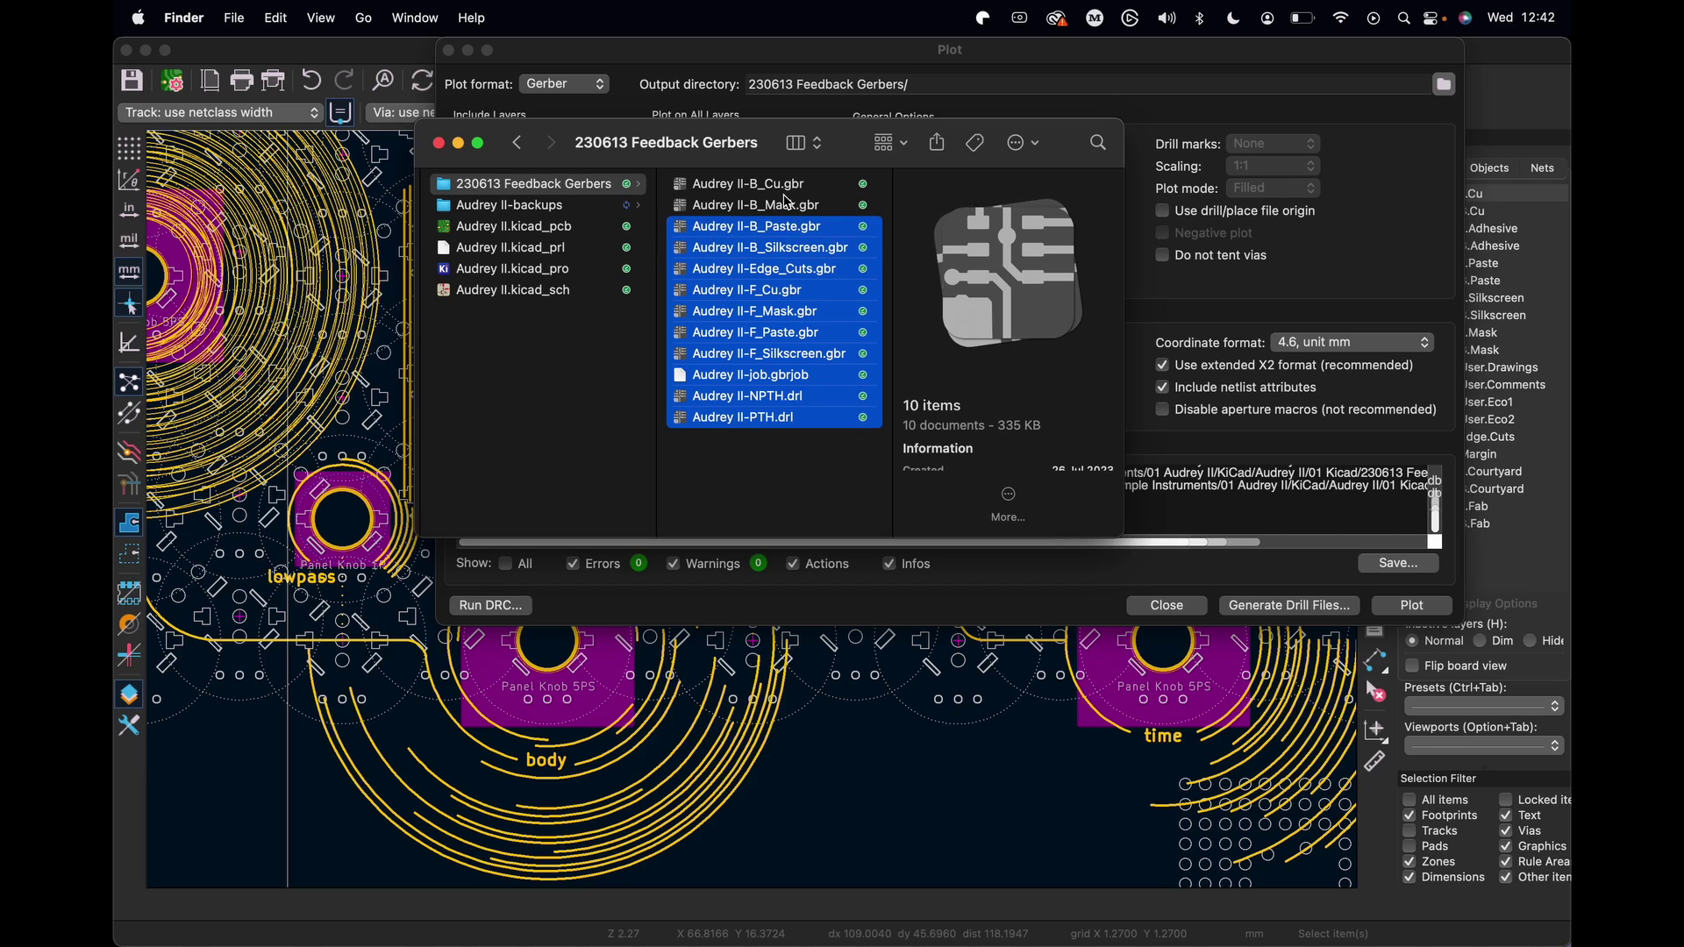
right_click(756, 265)
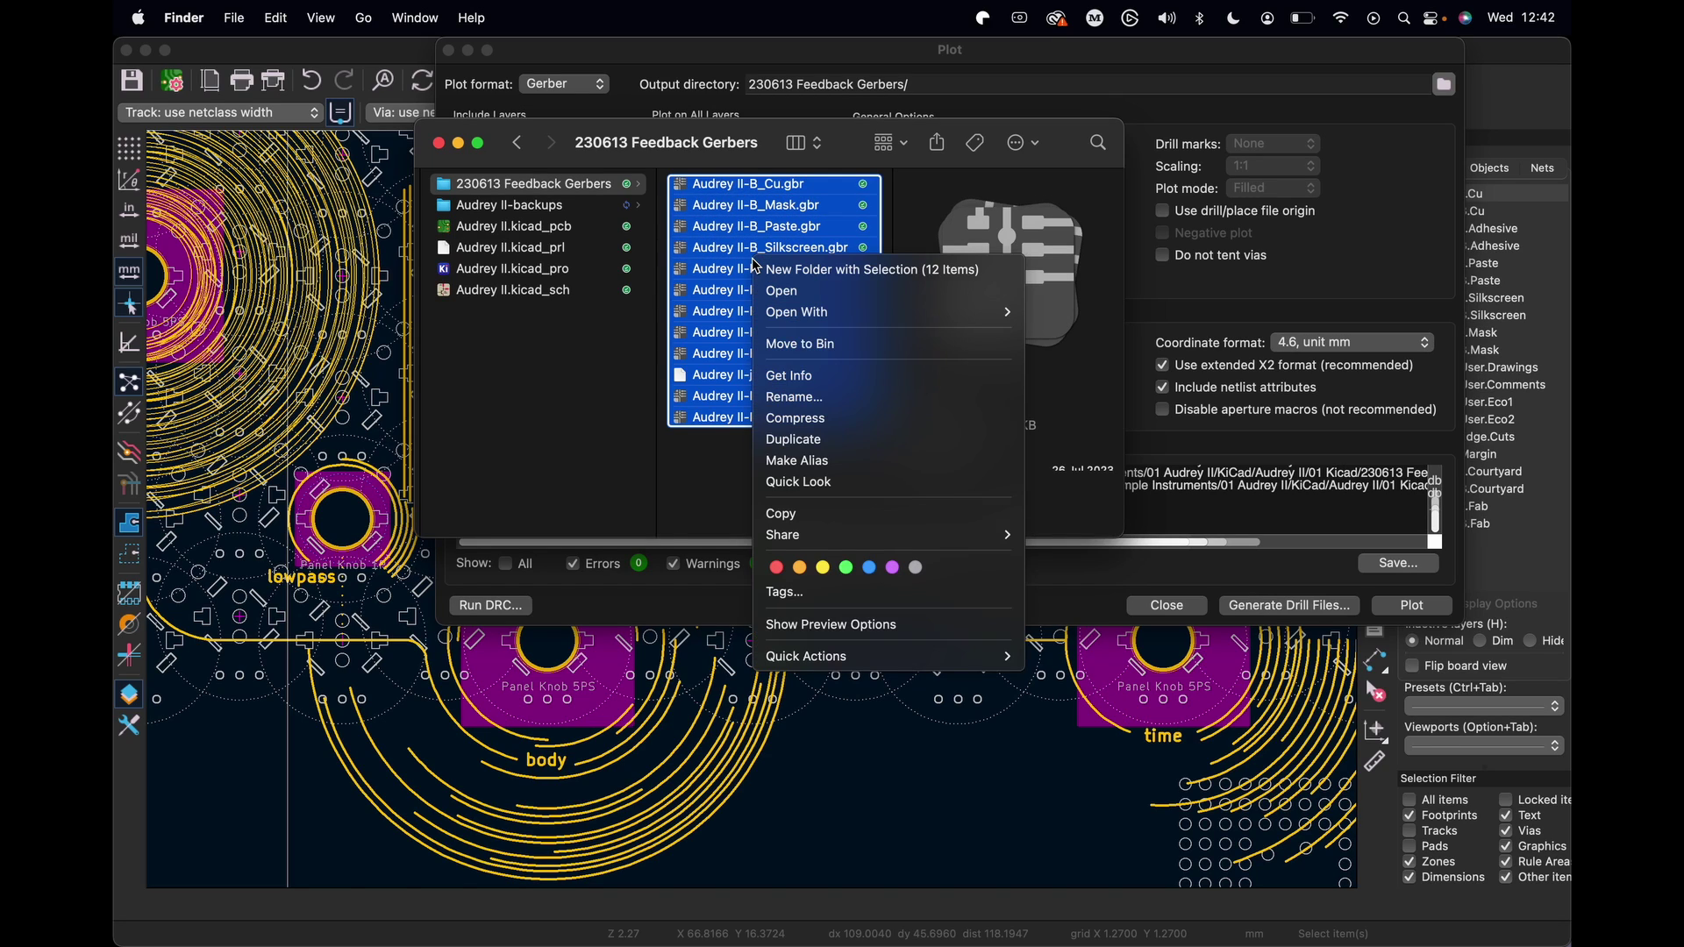
click(830, 418)
key(super+Tab)
key(super+Tab)
key(super+Tab)
key(super+Tab)
key(super+Tab)
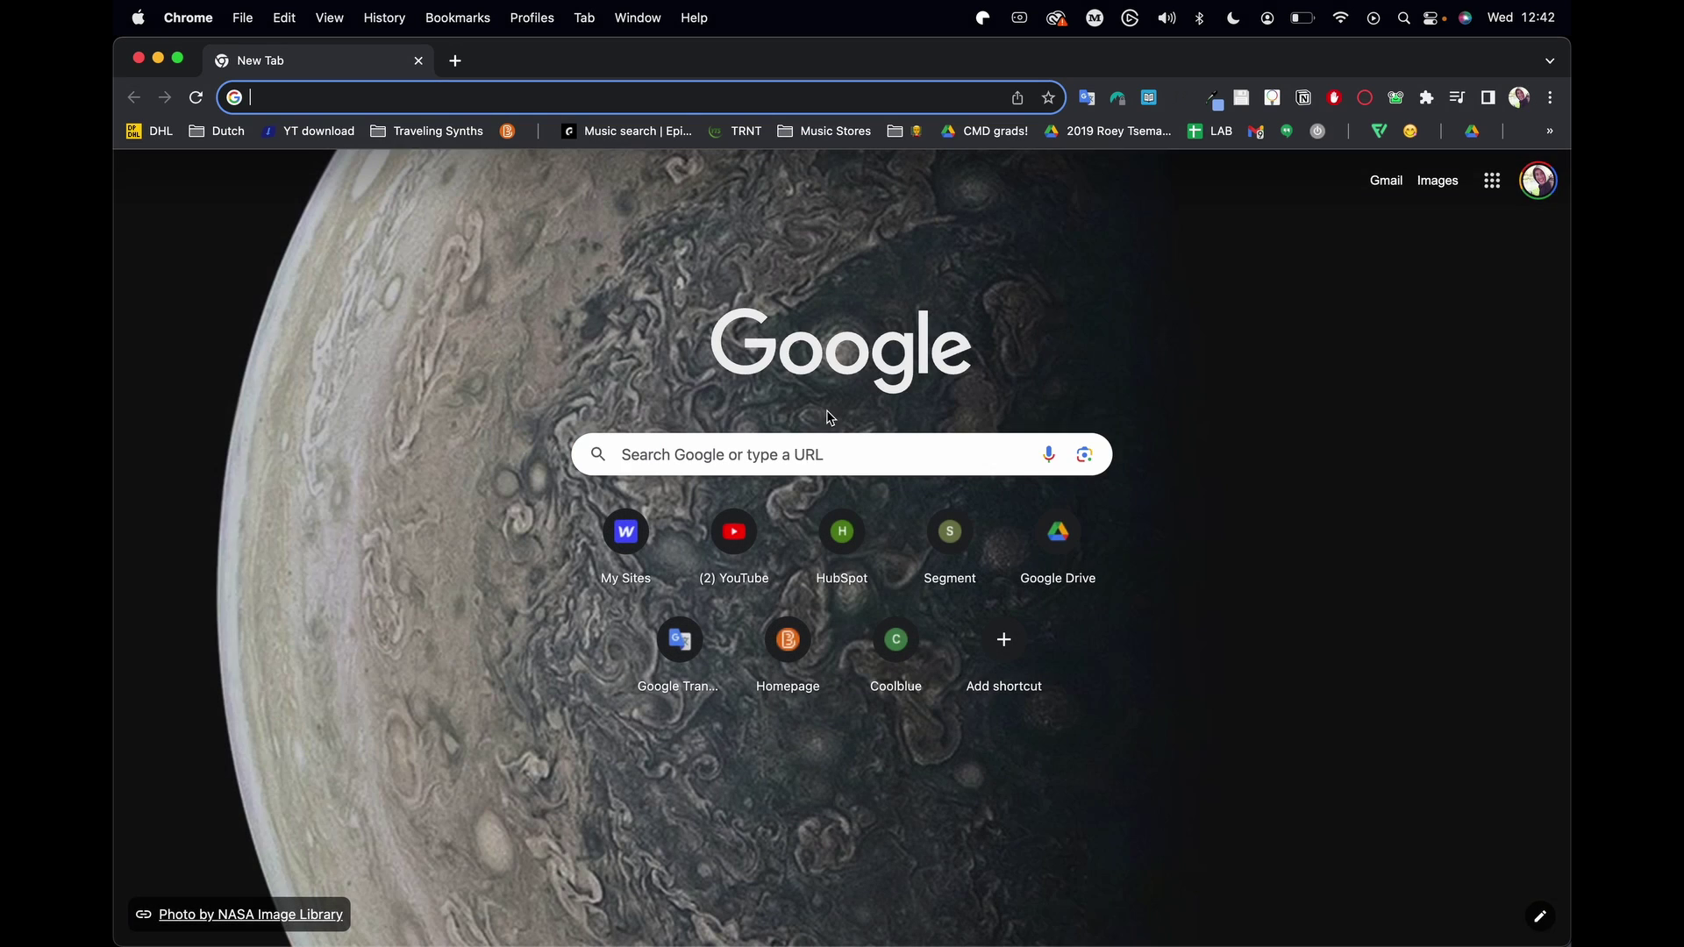
Go to jlcpcb.com and start a new PCB quote to add a Gerber file
text(jlcpcb.com)
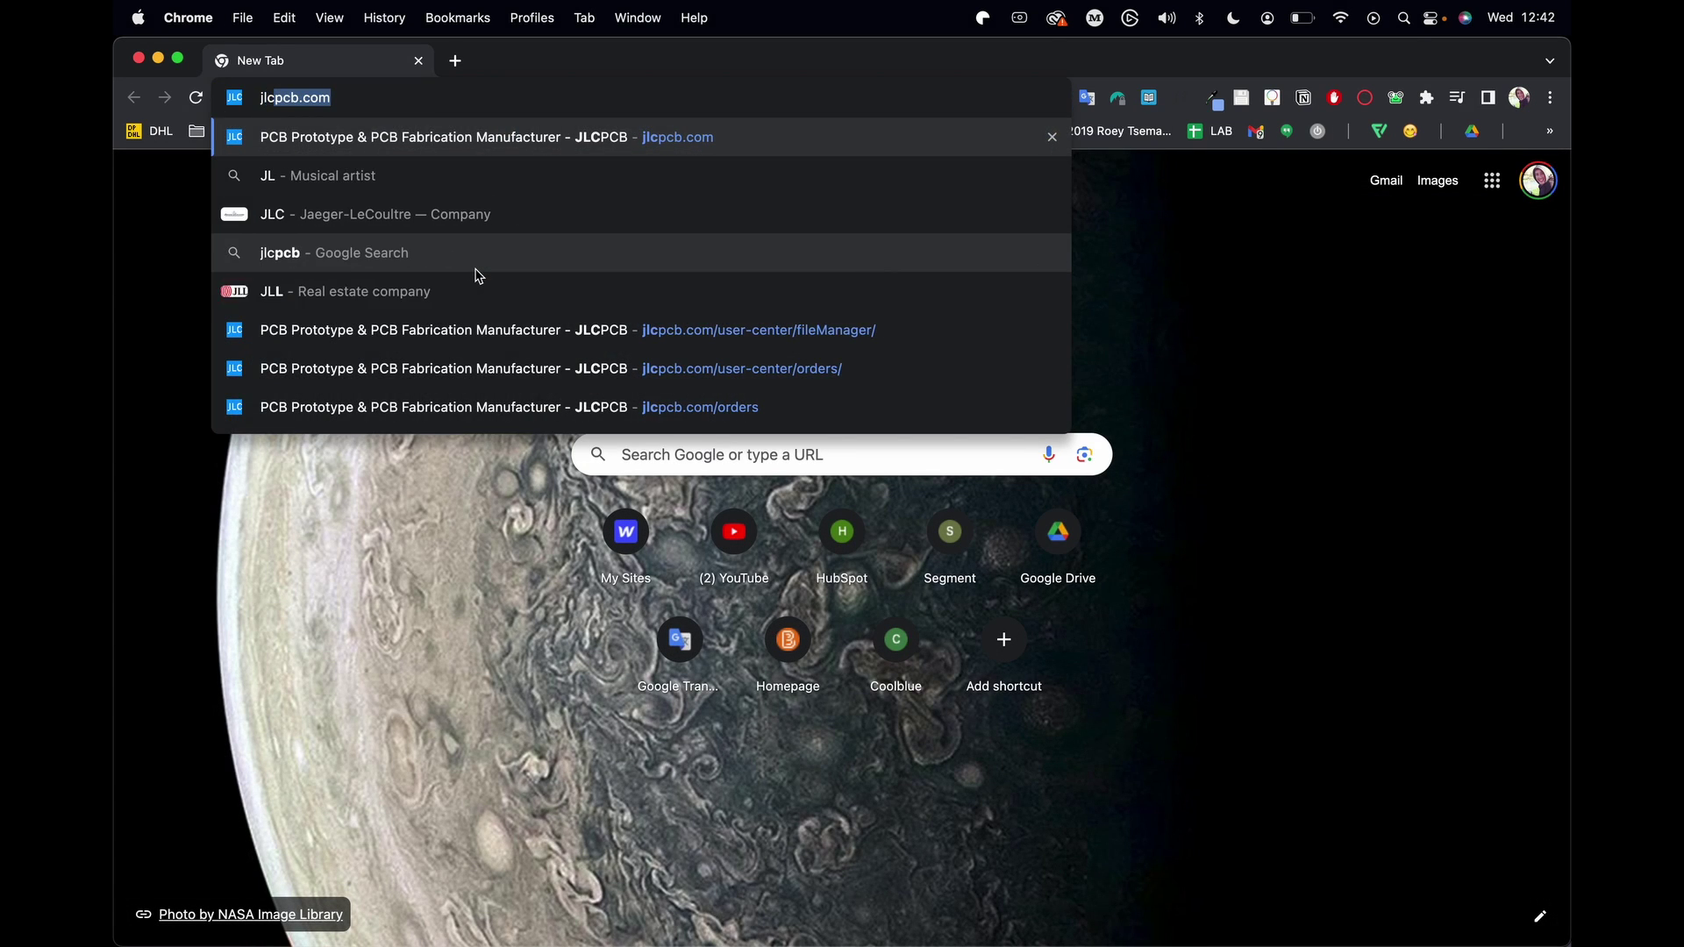
key(Return)
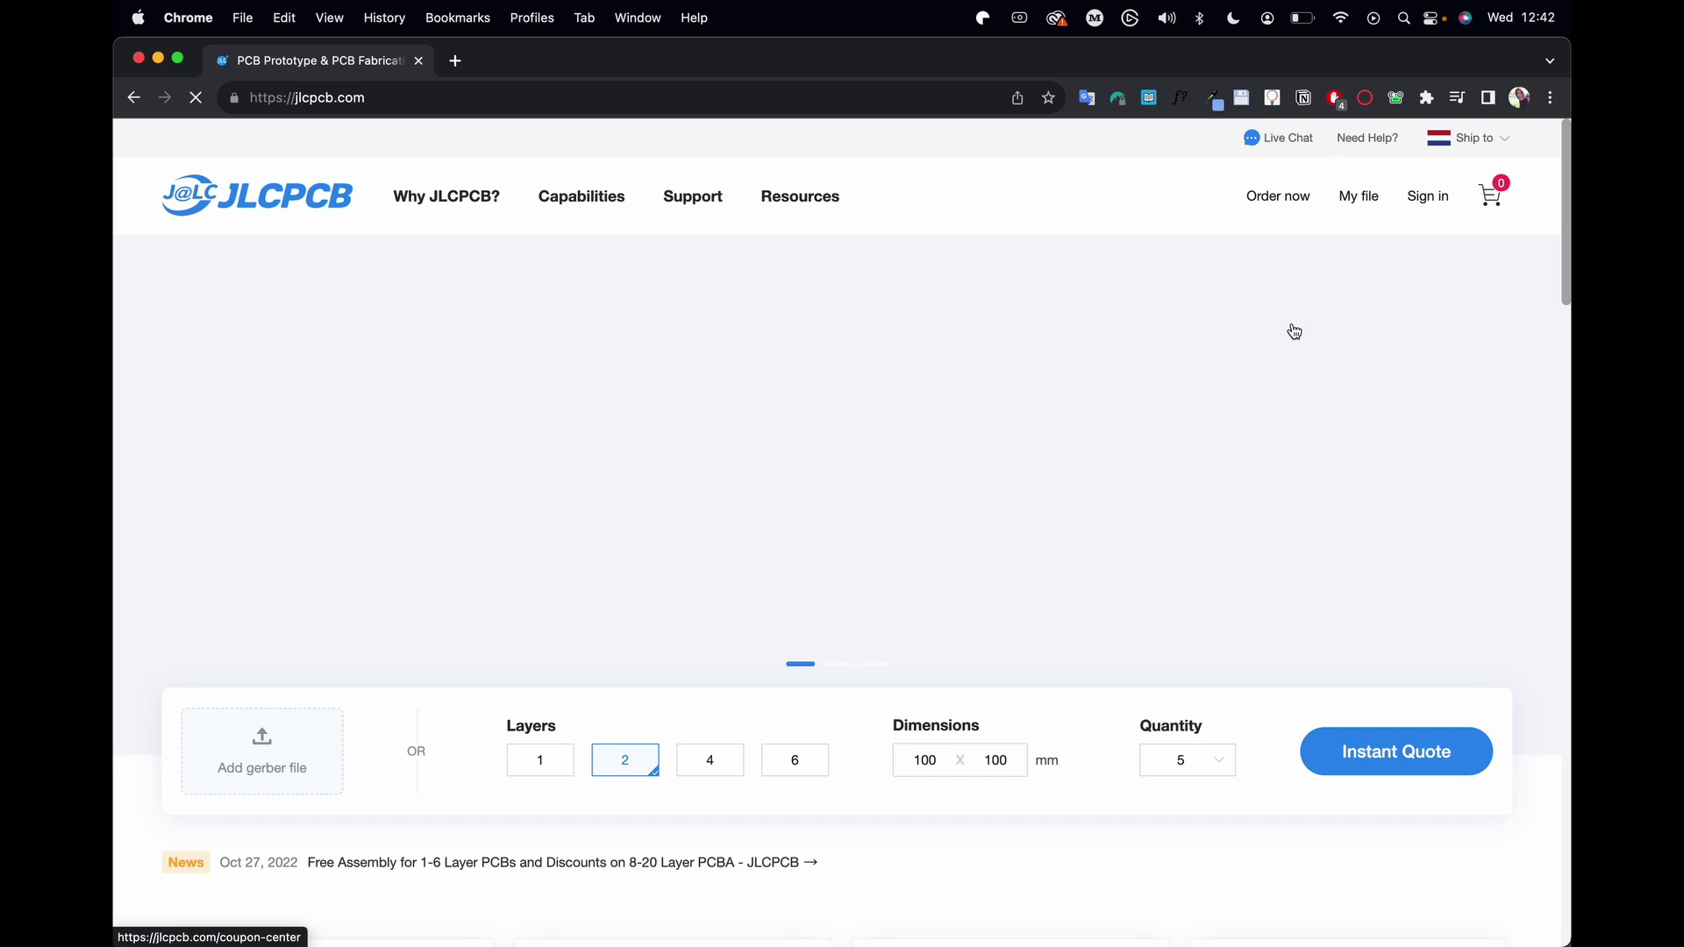
click(1298, 202)
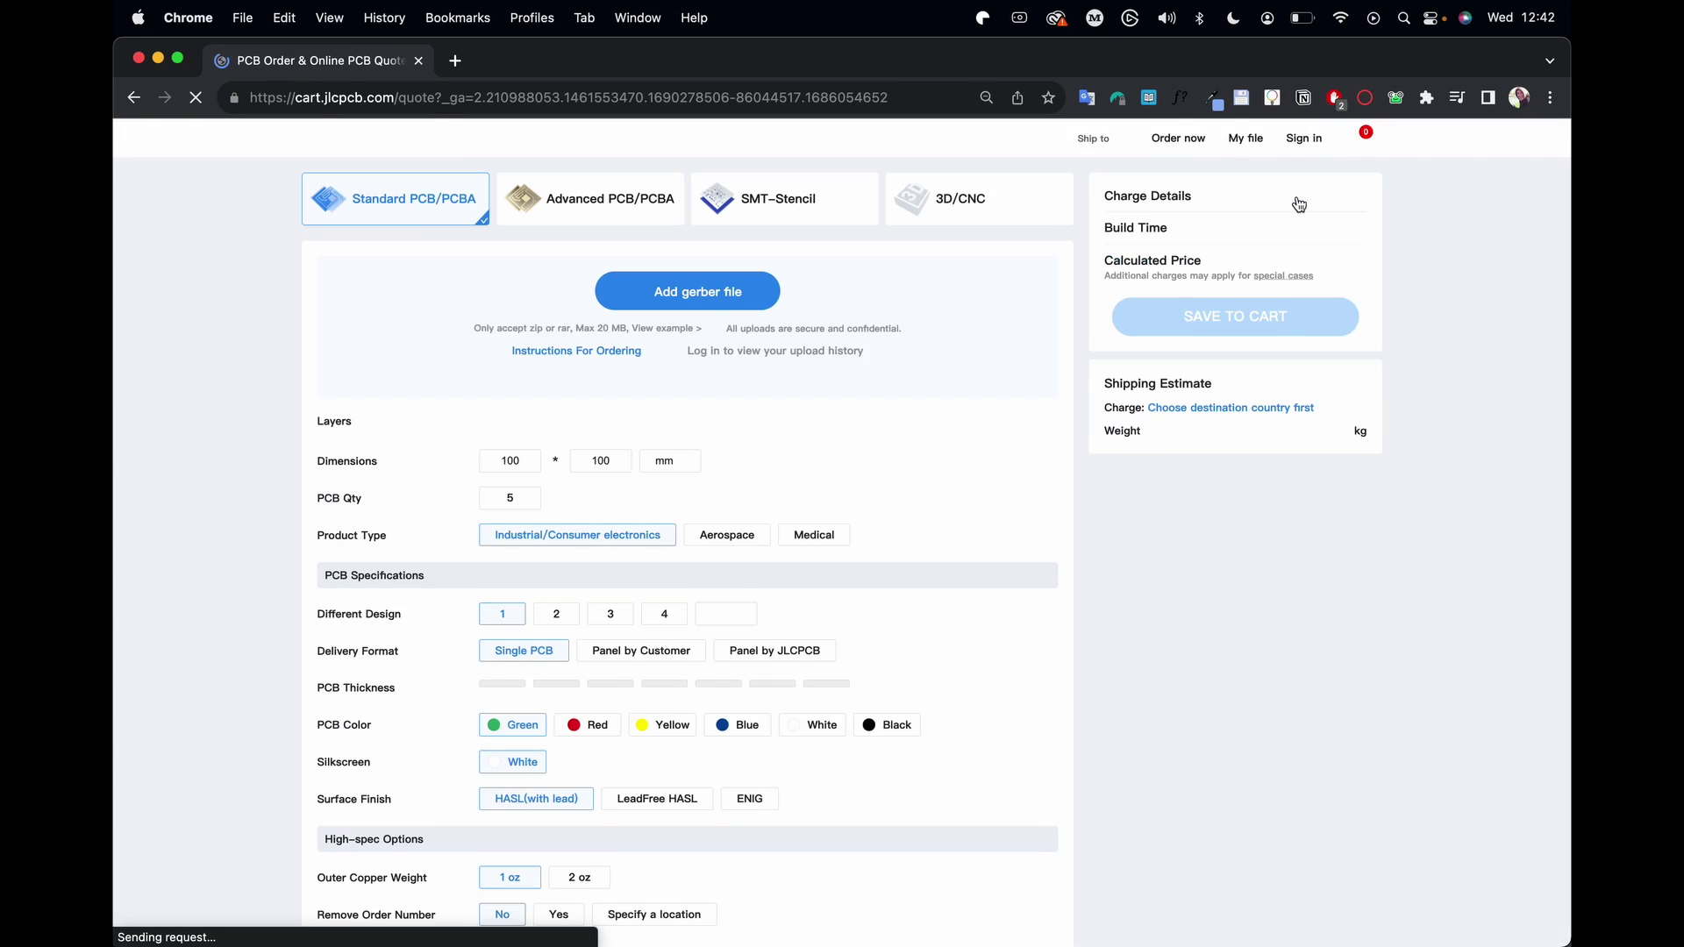
click(731, 299)
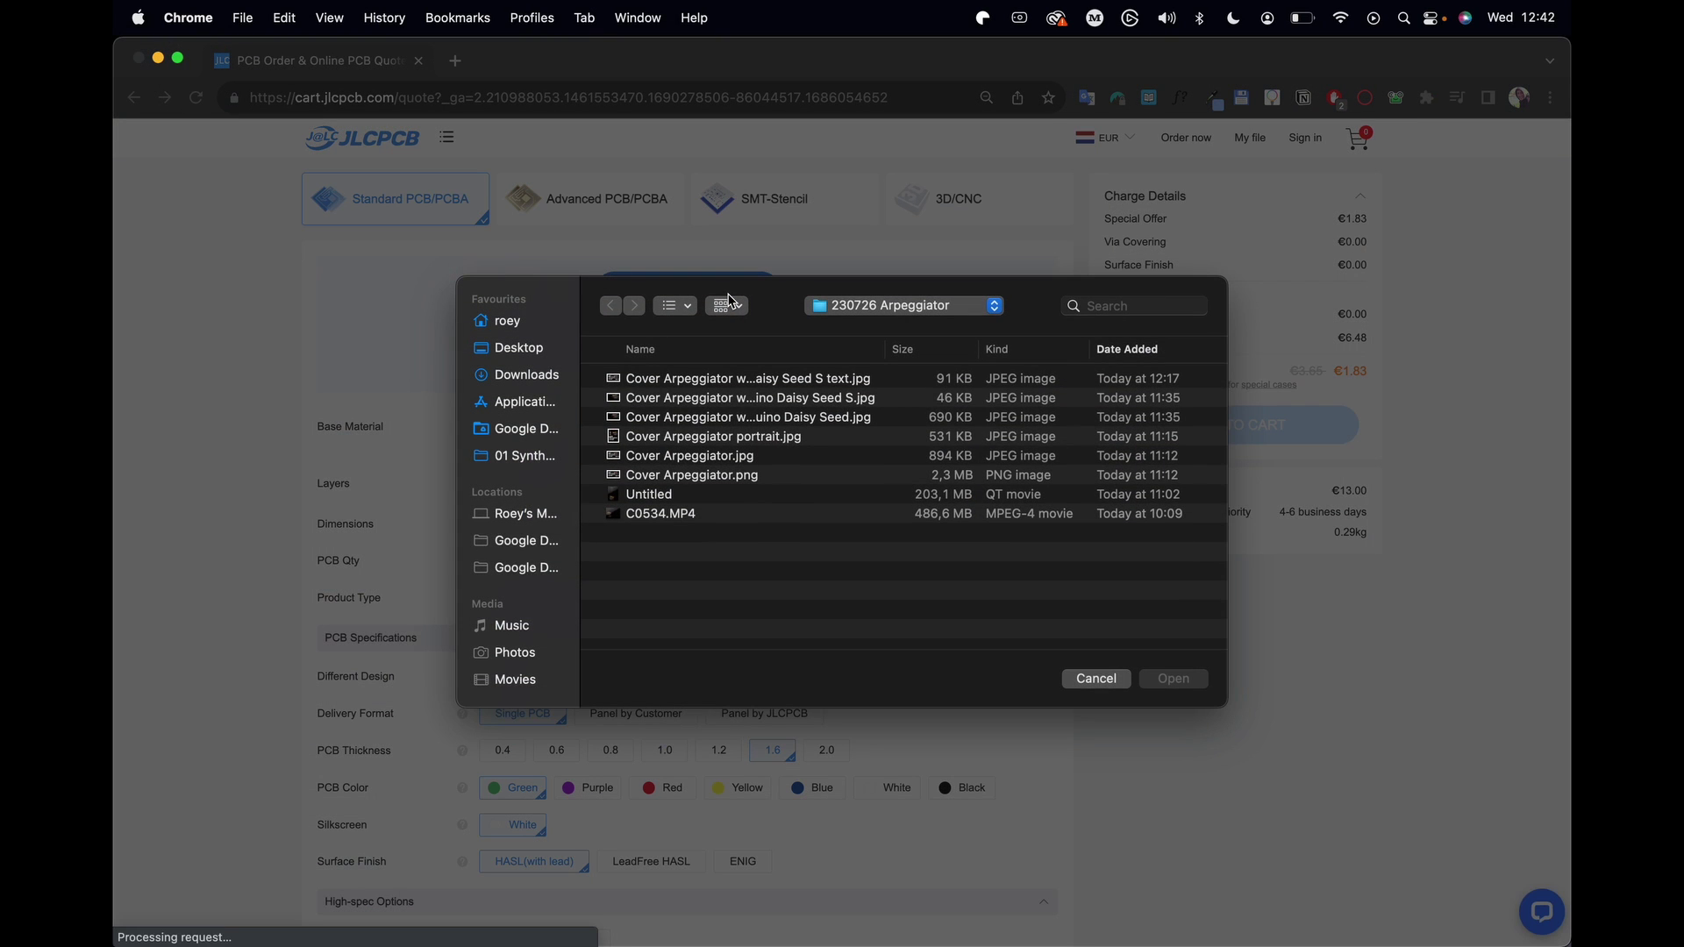
Upload Archive.zip from Finder to the quote
key(super+Tab)
key(super+Tab)
drag(696, 186, 759, 513)
key(Return)
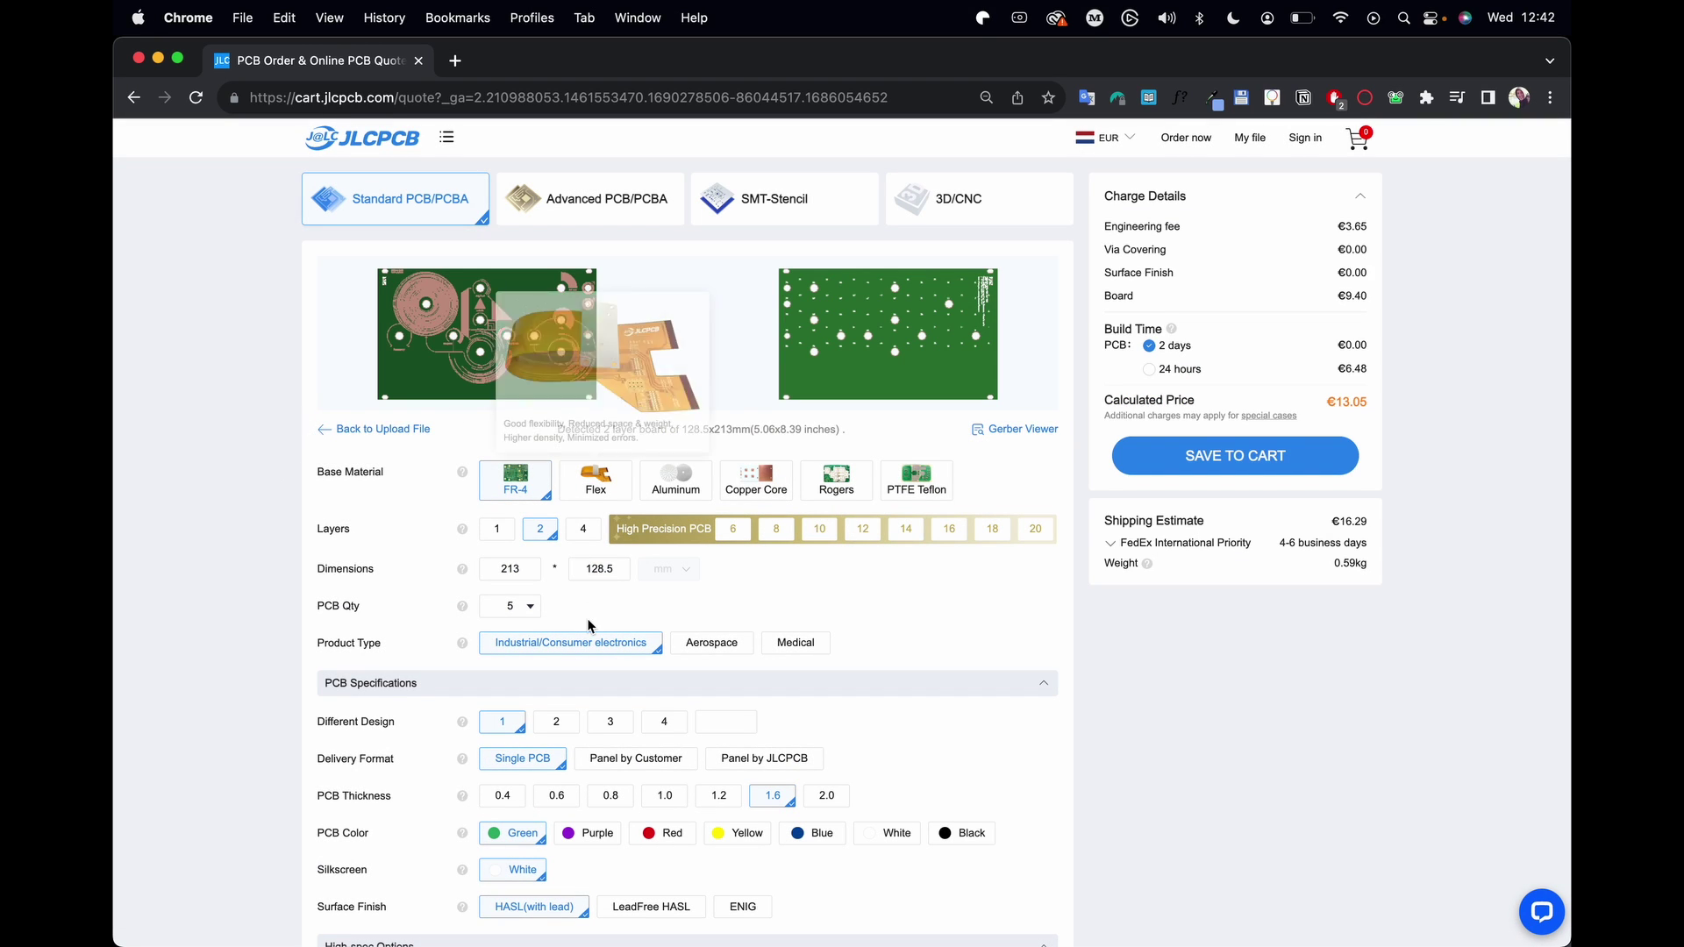
Scroll to the PCB Color options and make the board black
scroll(688, 517, down, 3)
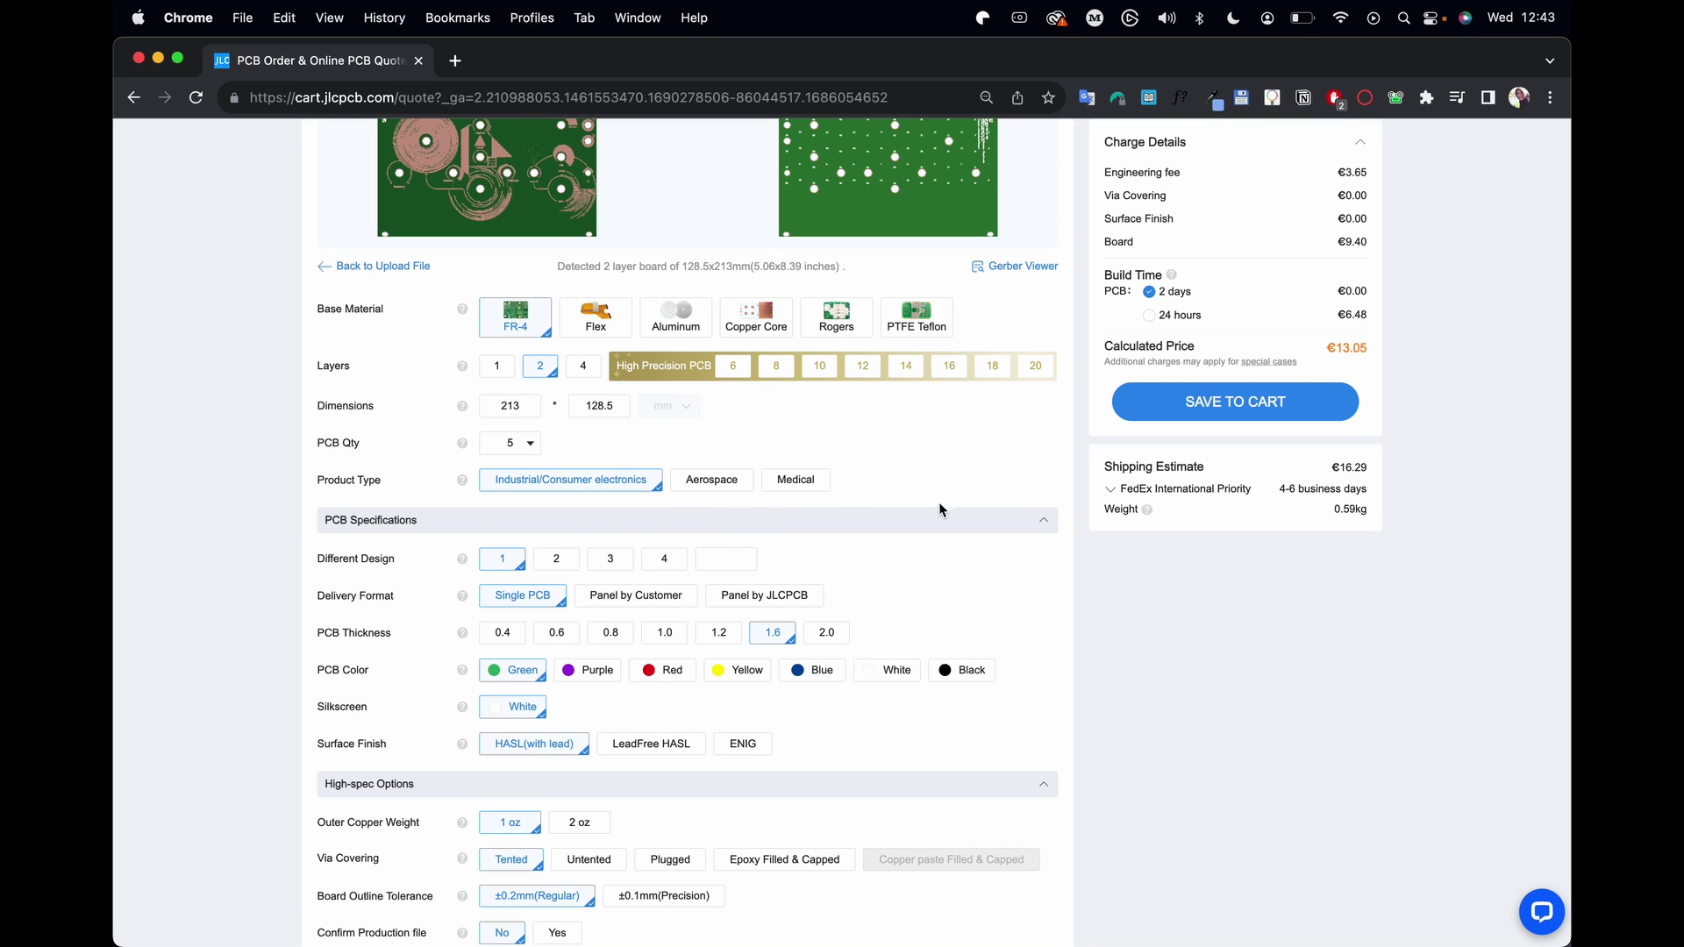
scroll(910, 504, down, 3)
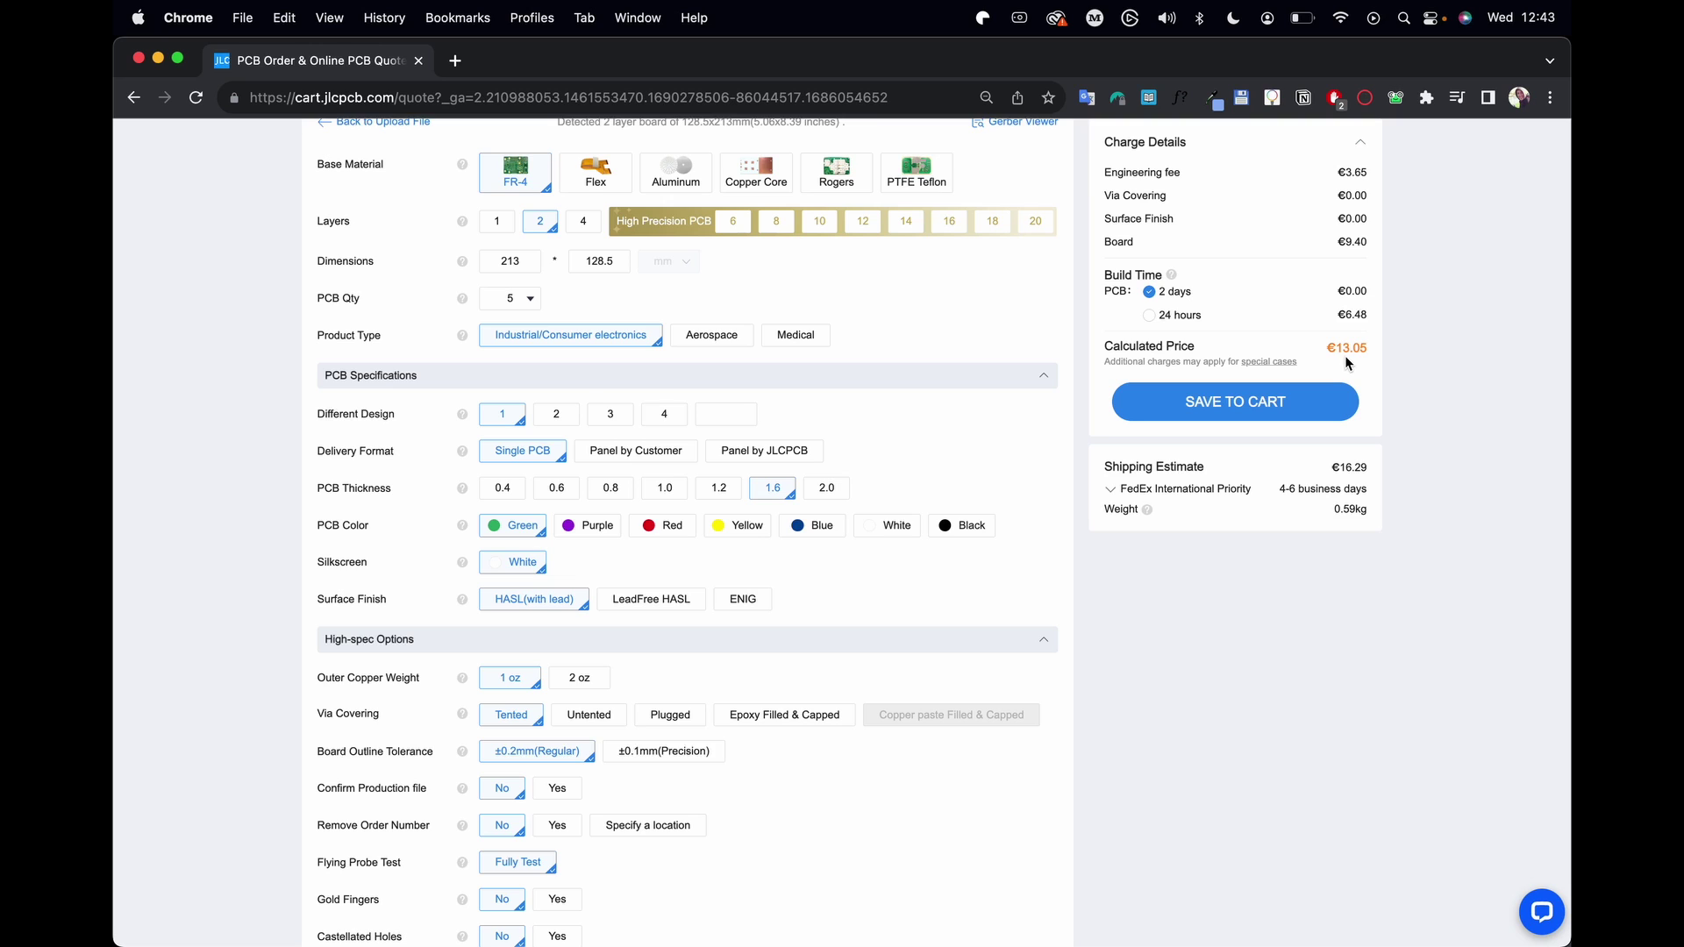
scroll(889, 314, down, 2)
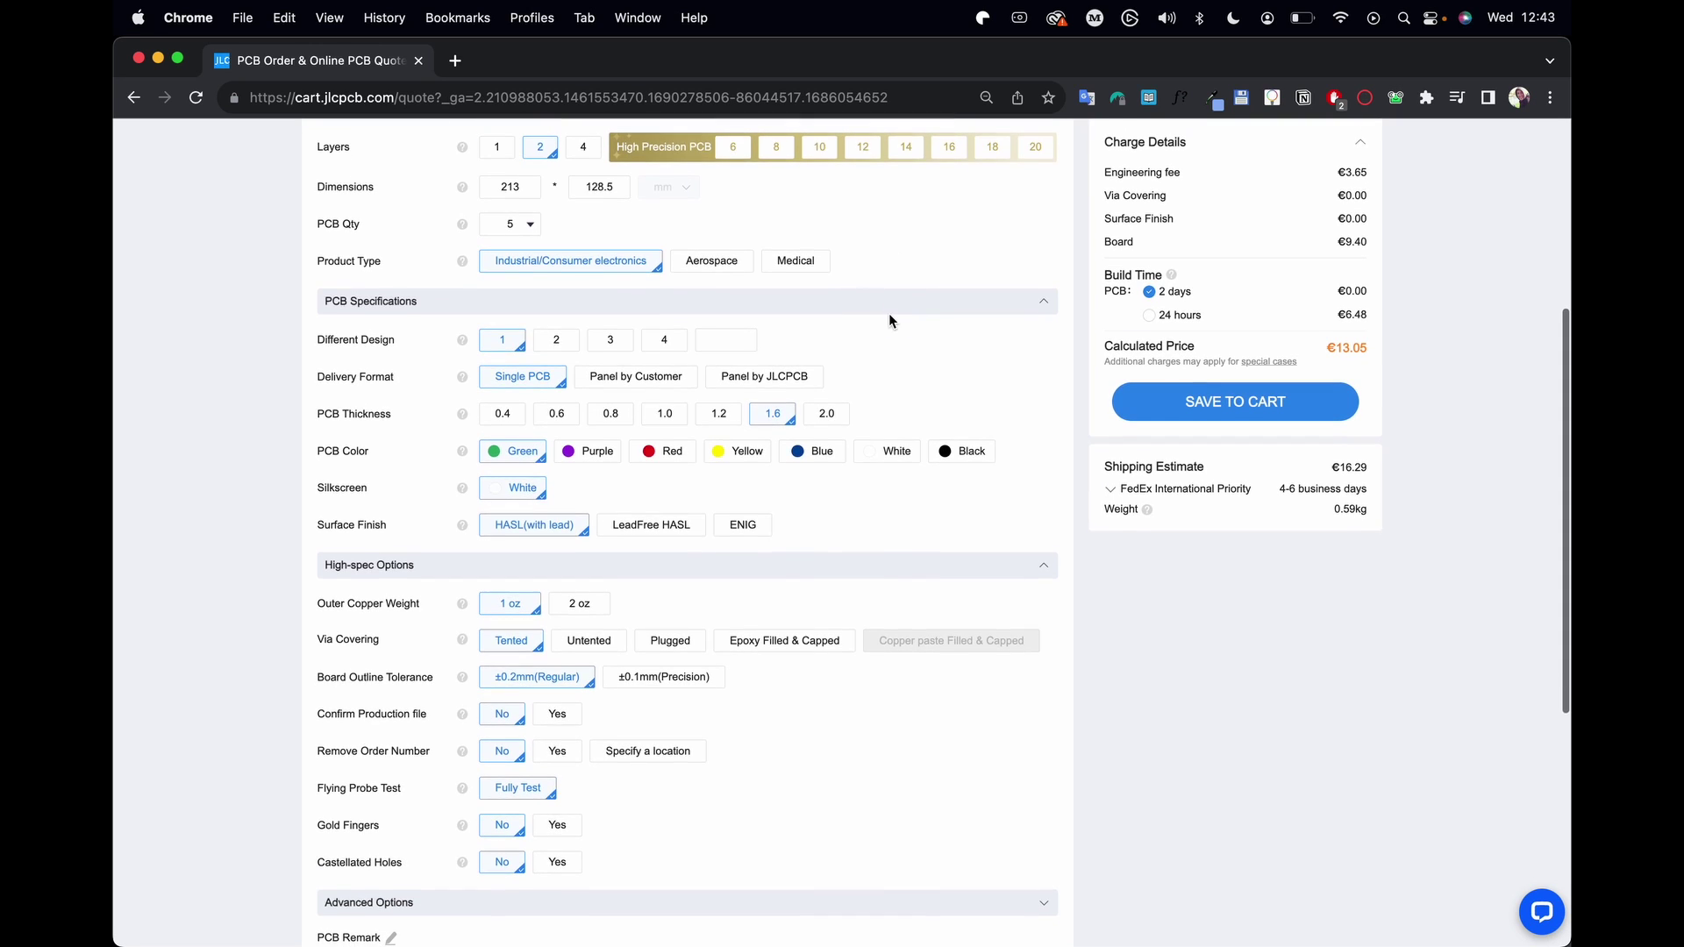
scroll(1050, 413, up, 5)
scroll(906, 508, down, 3)
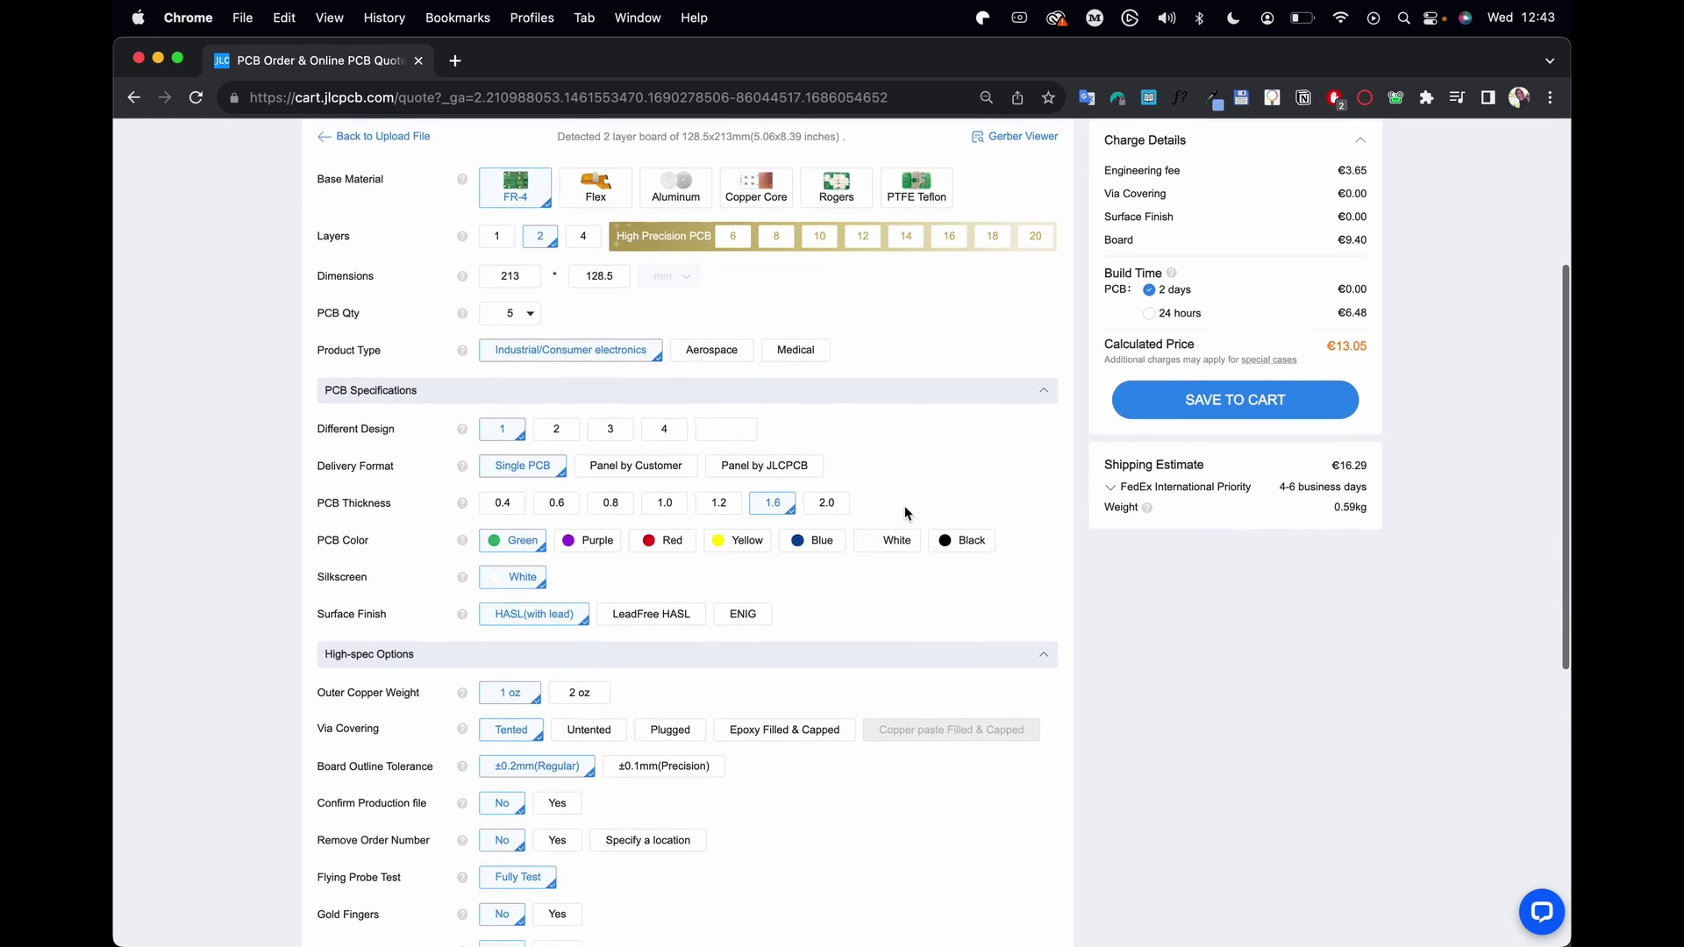
click(975, 523)
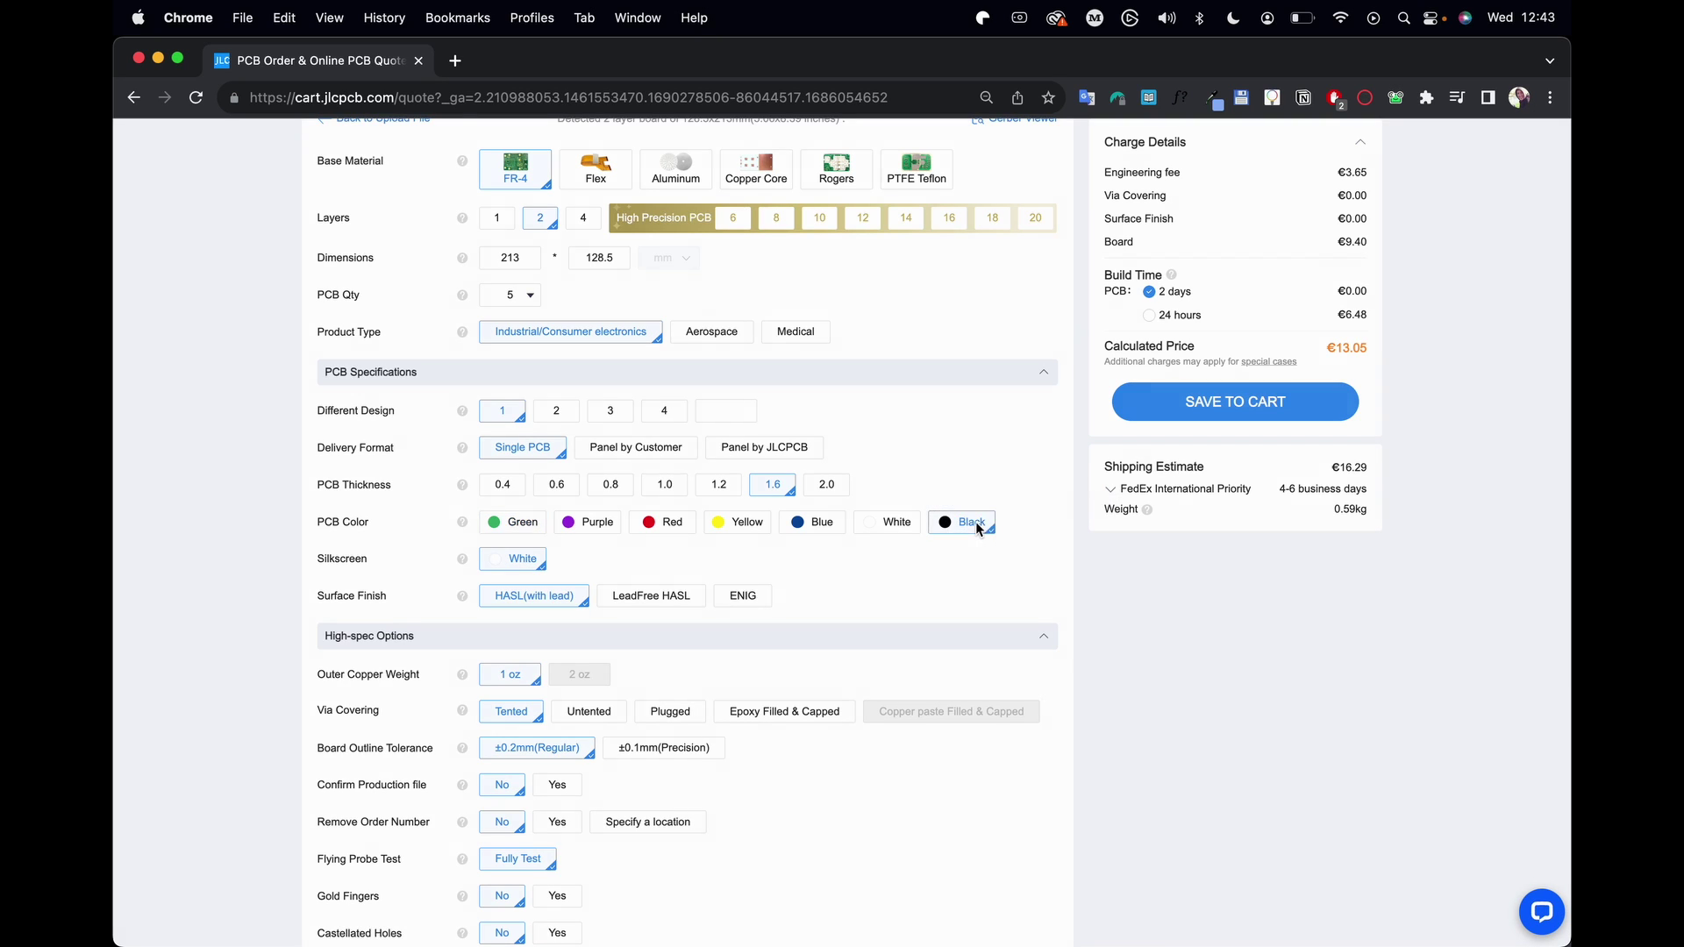
Preview the board in blue, yellow and white, then set it back to black
scroll(976, 526, up, 3)
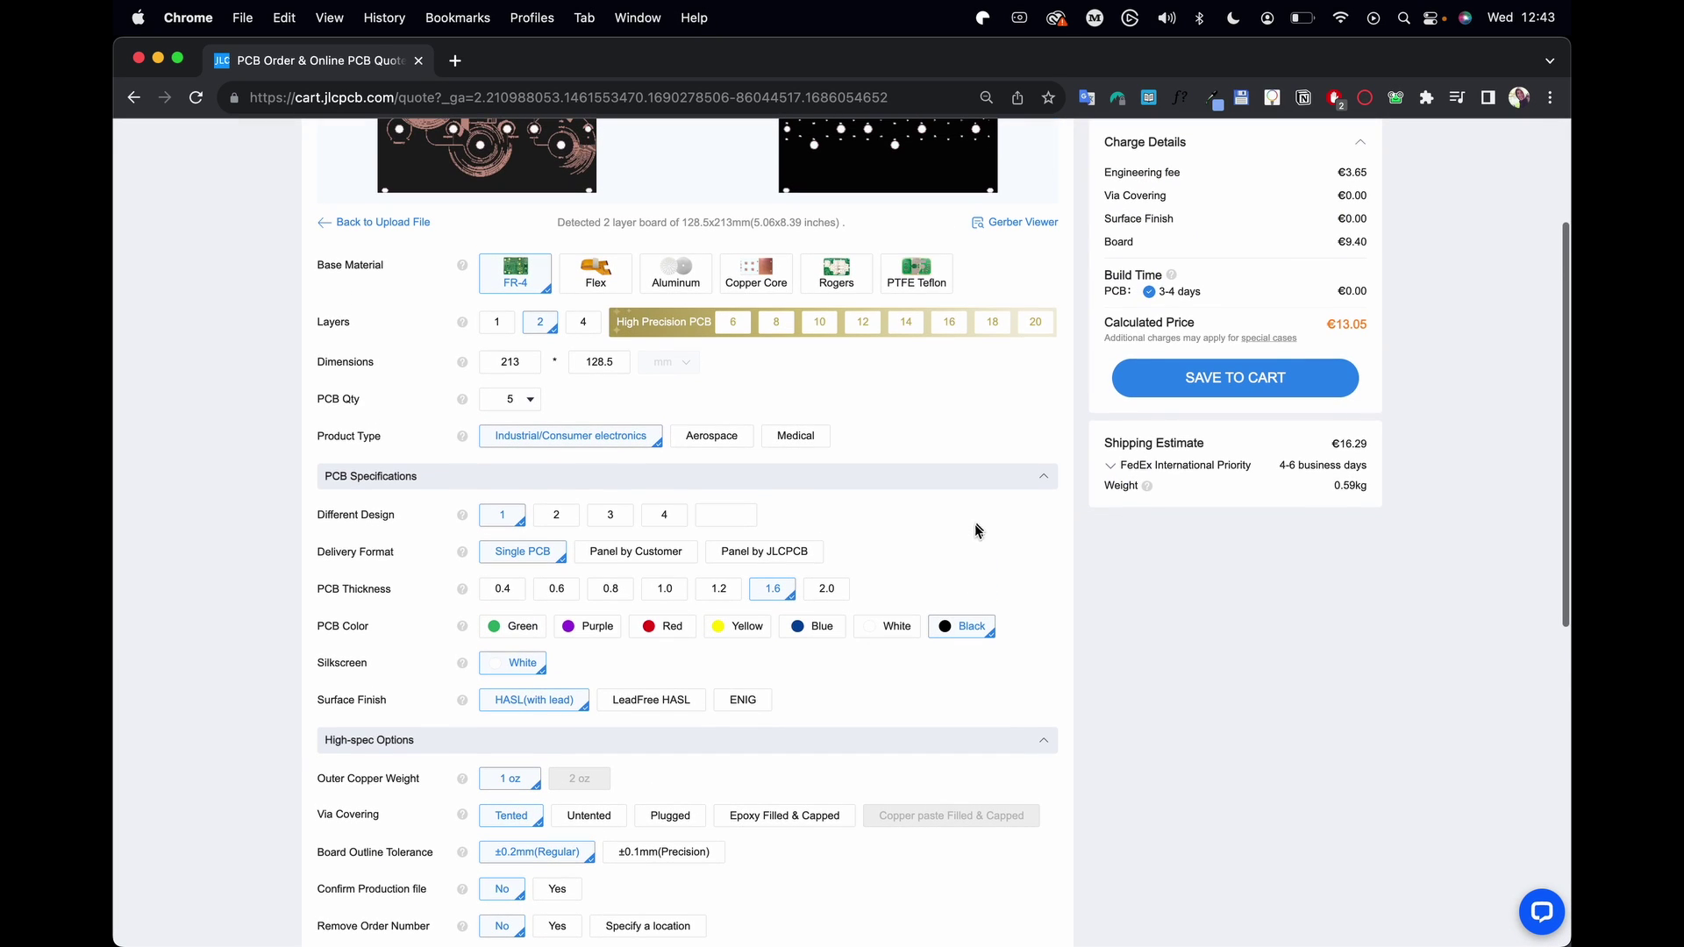
click(825, 645)
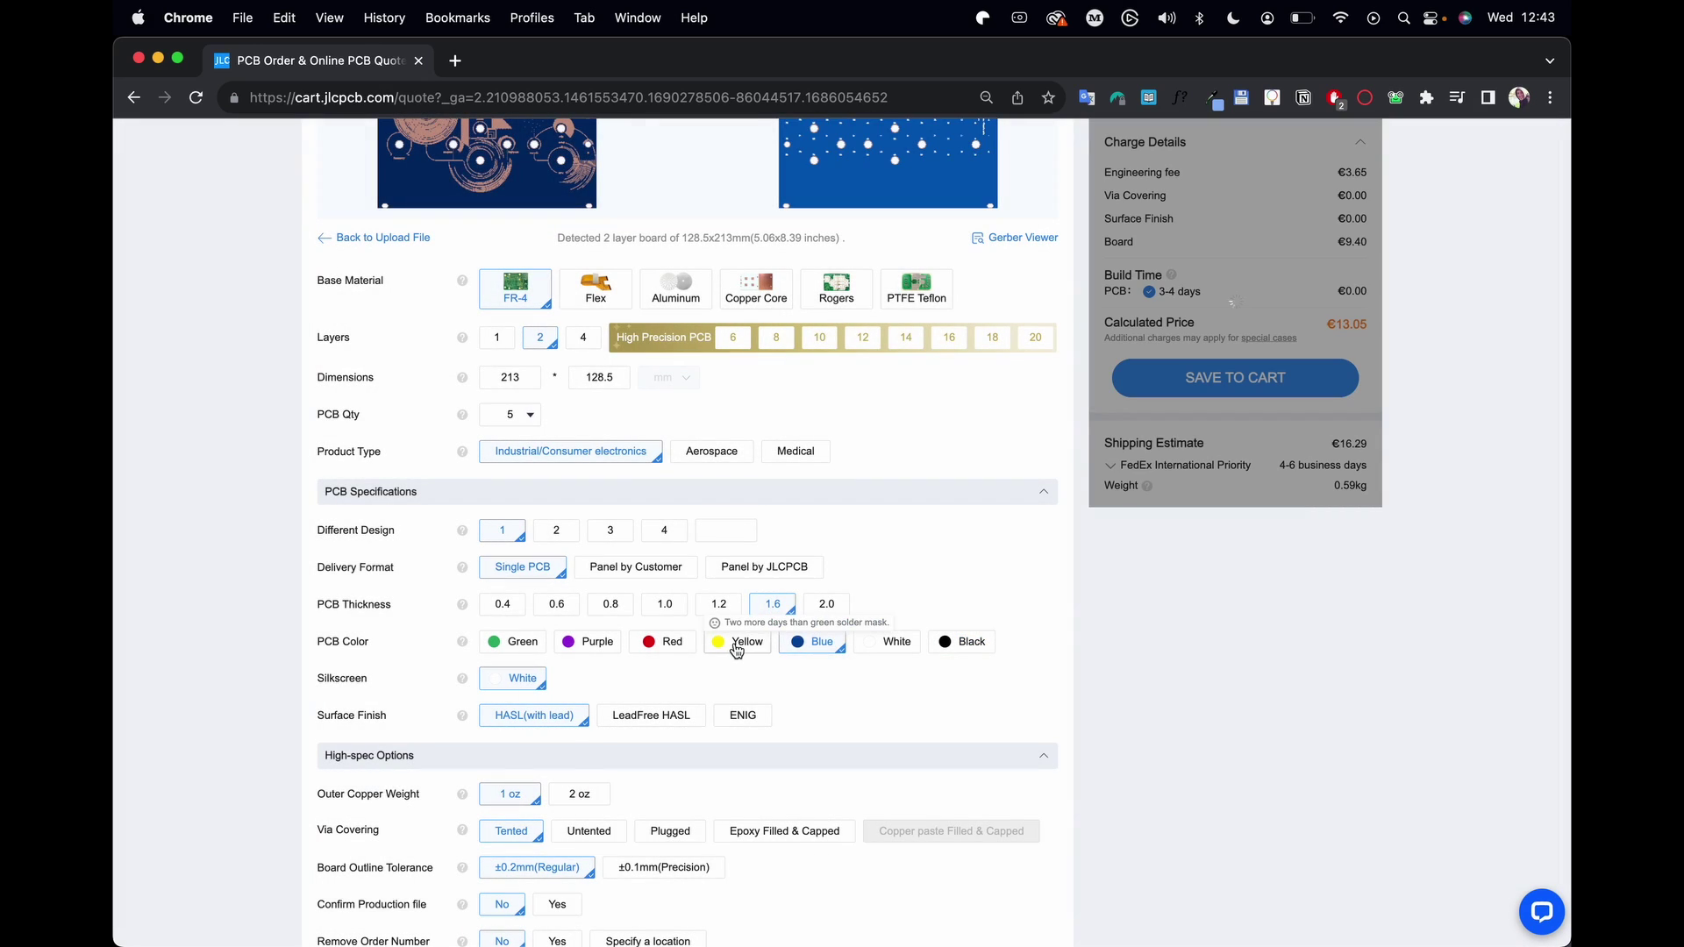
click(737, 651)
scroll(876, 556, up, 2)
scroll(875, 556, down, 2)
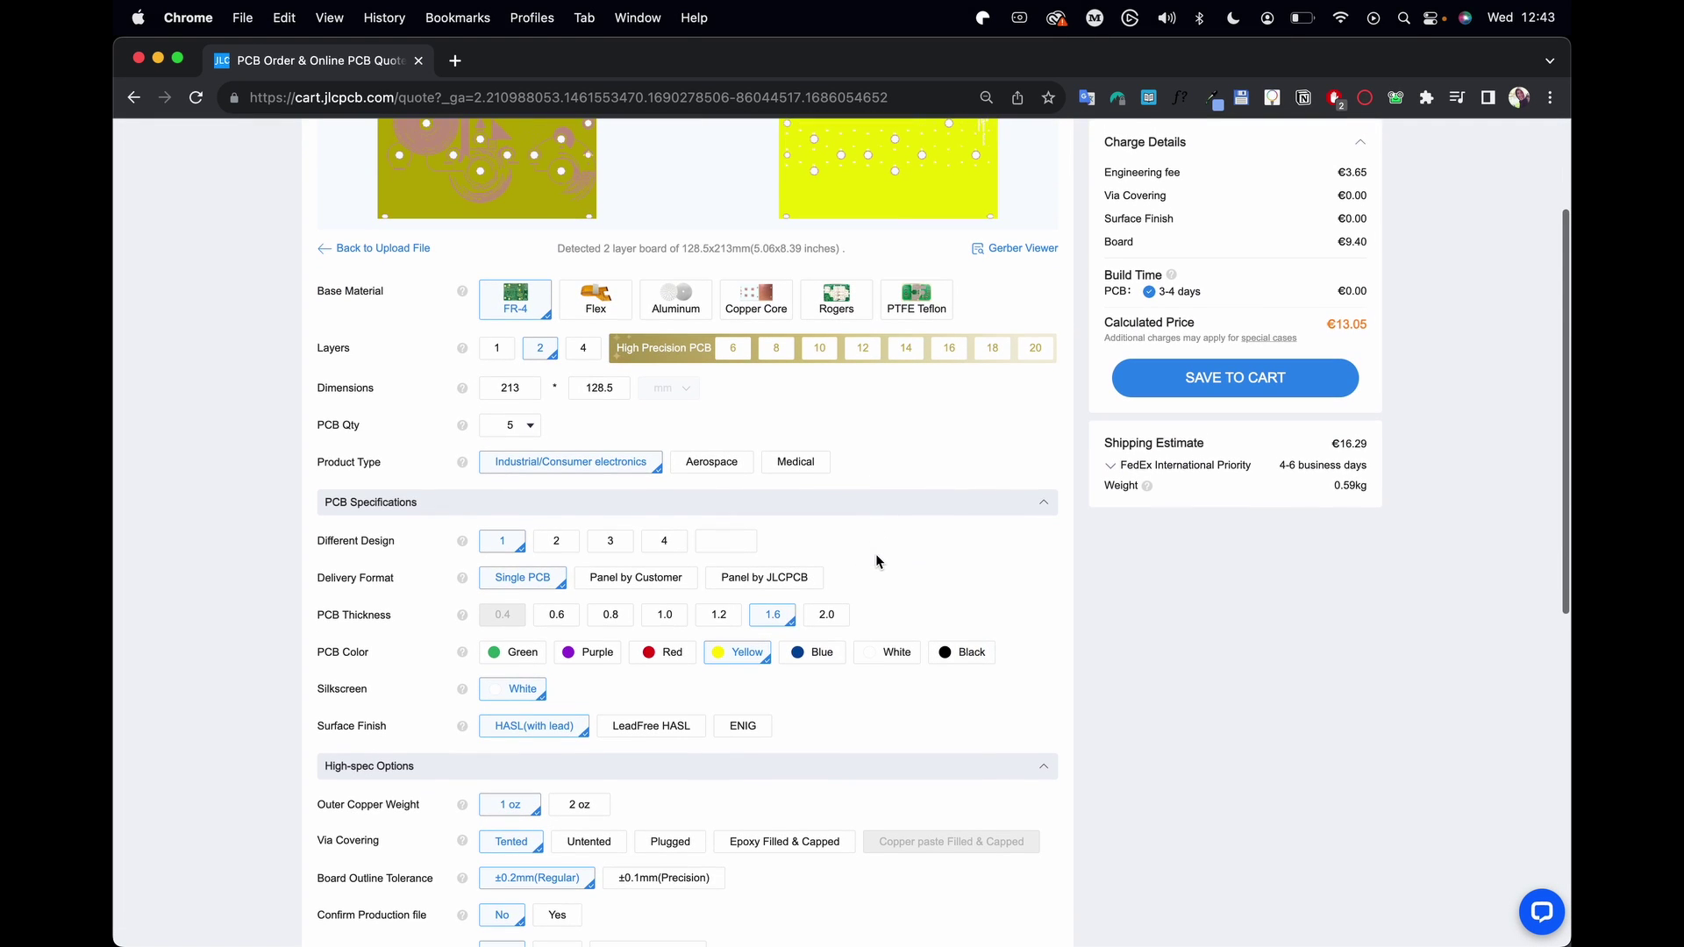
click(898, 662)
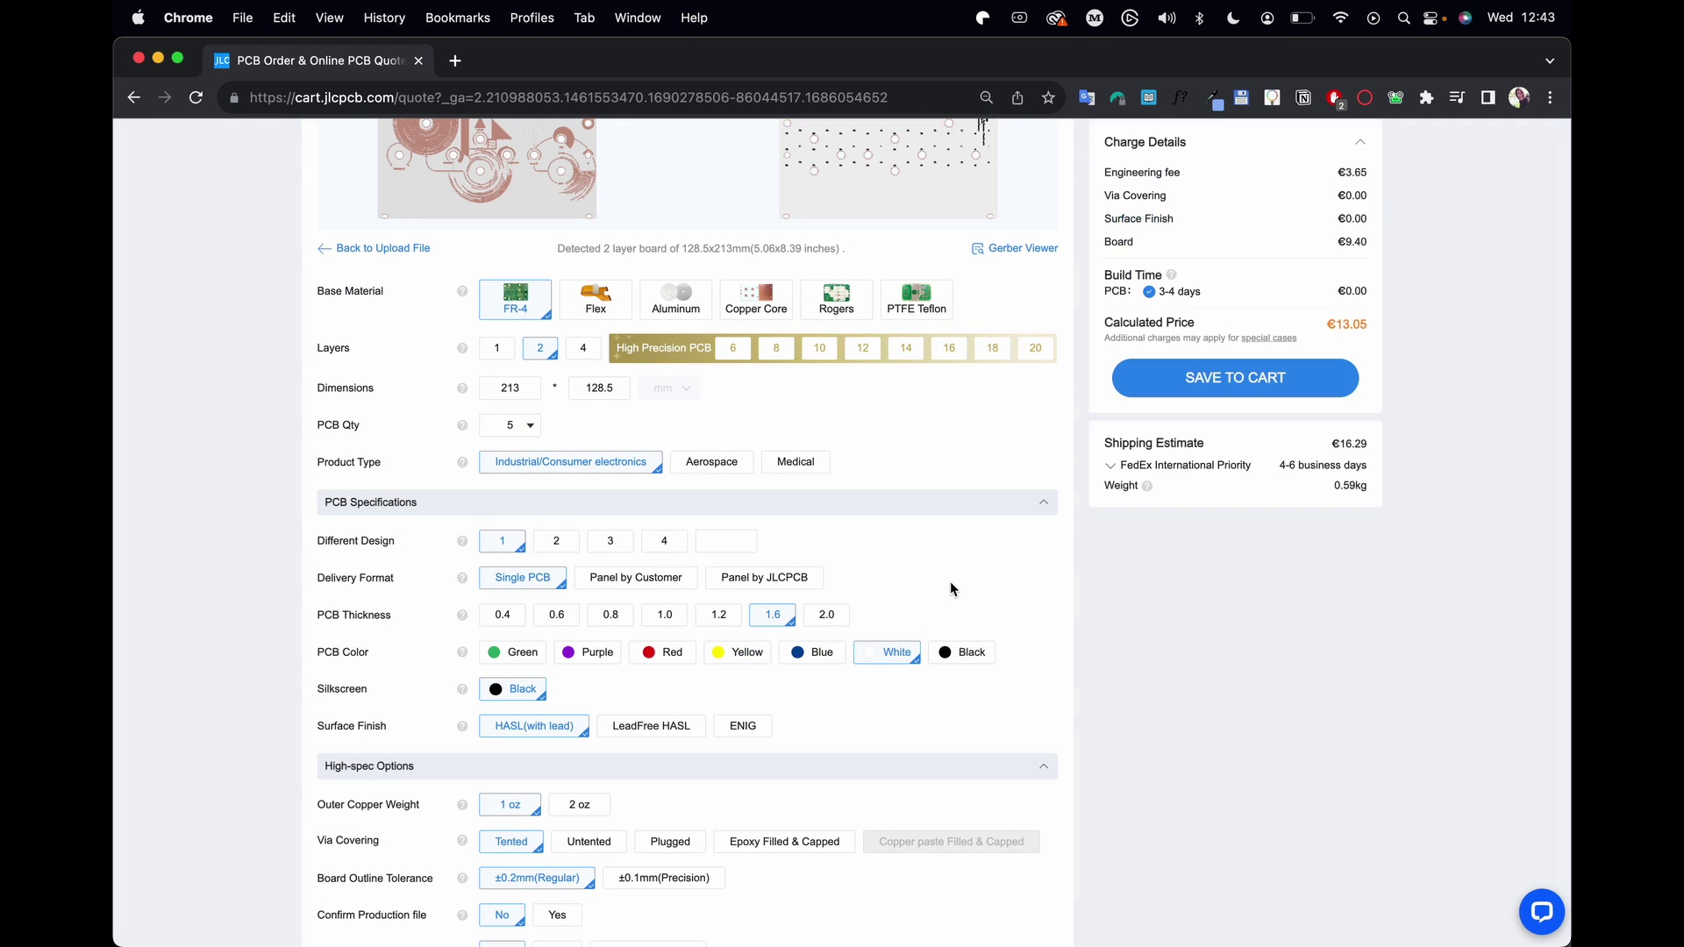
click(979, 674)
Change the surface finish from LeadFree HASL to ENIG, raising the price to €29.57
scroll(876, 736, down, 4)
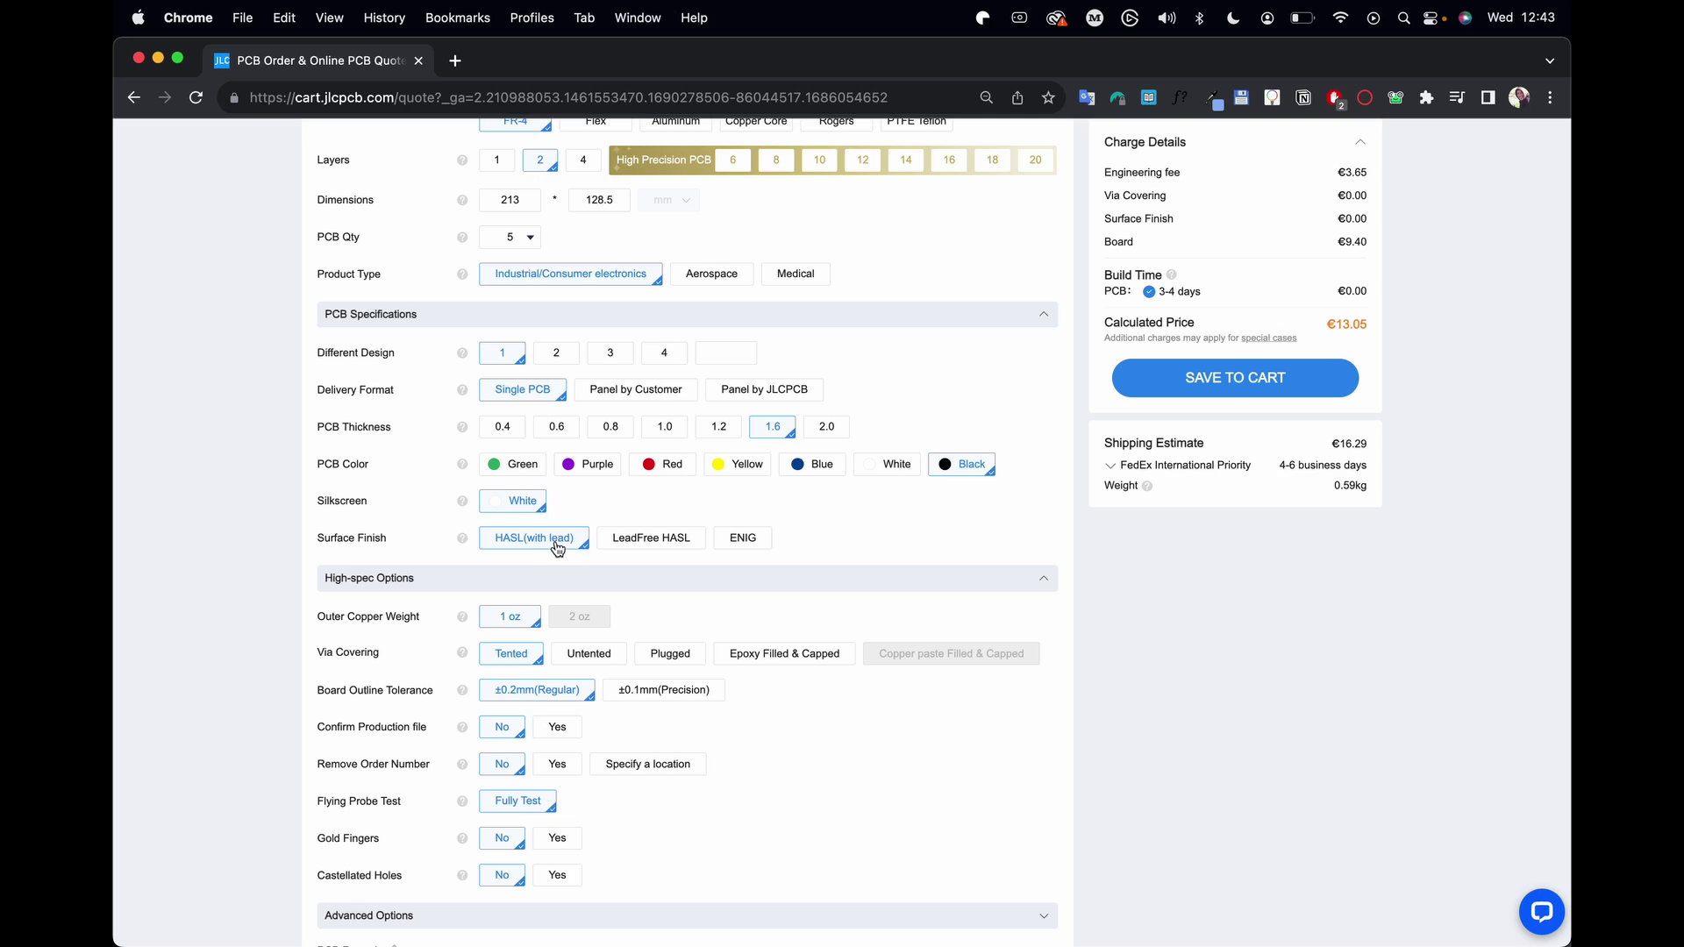
click(683, 546)
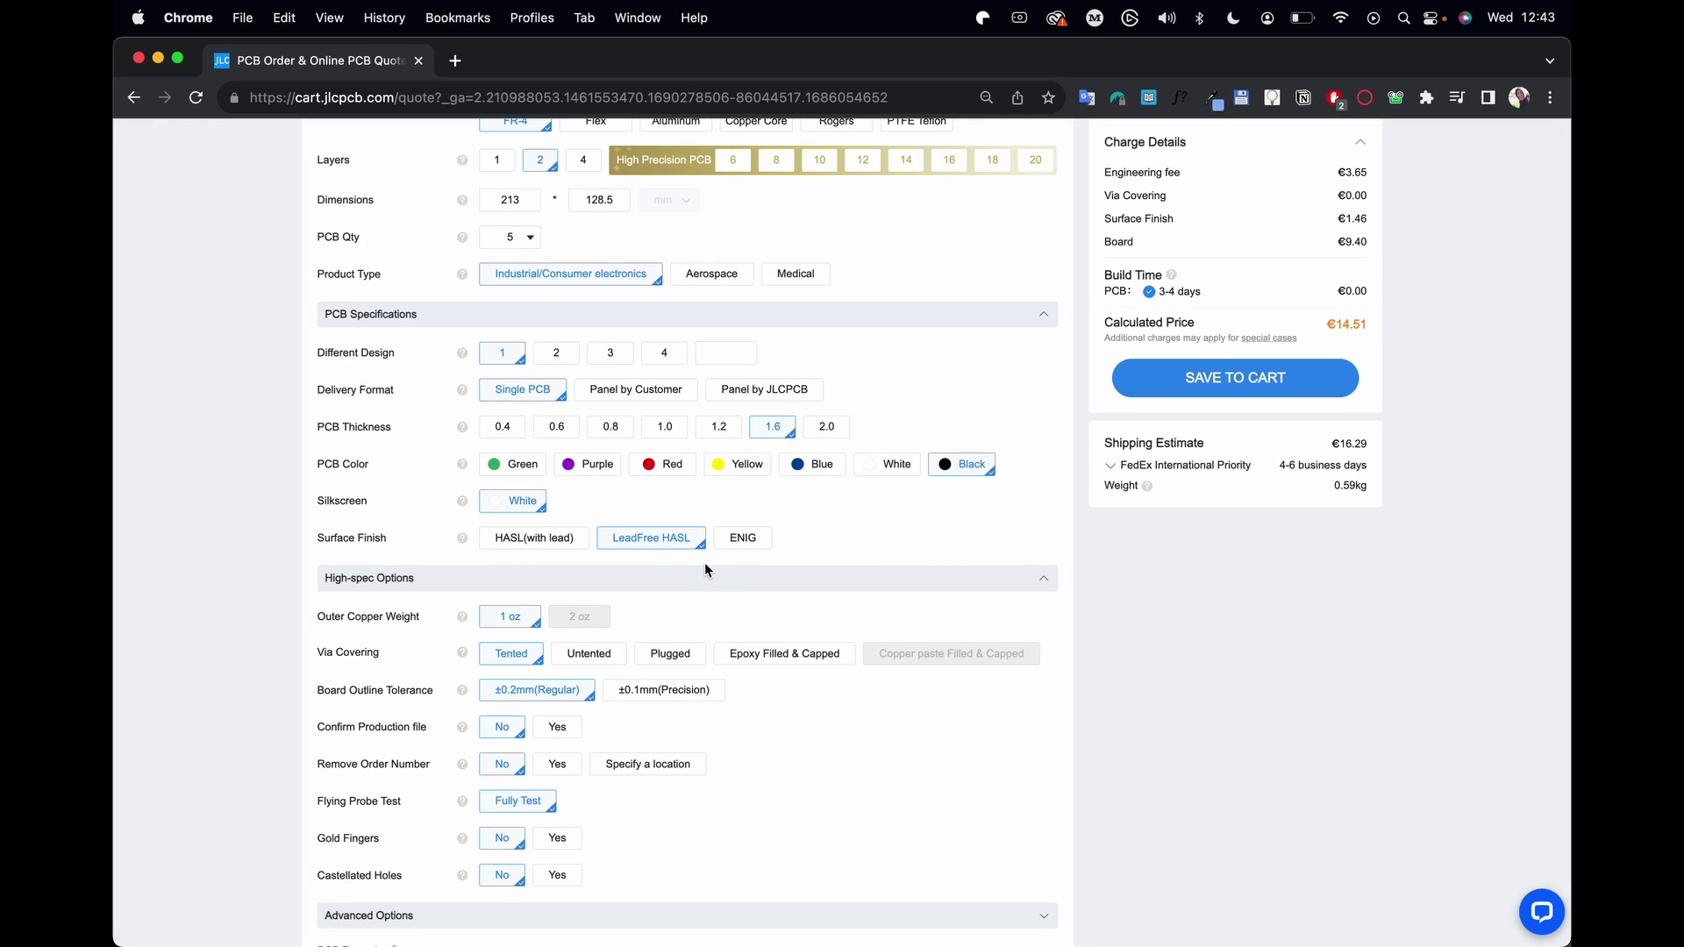
scroll(828, 544, up, 5)
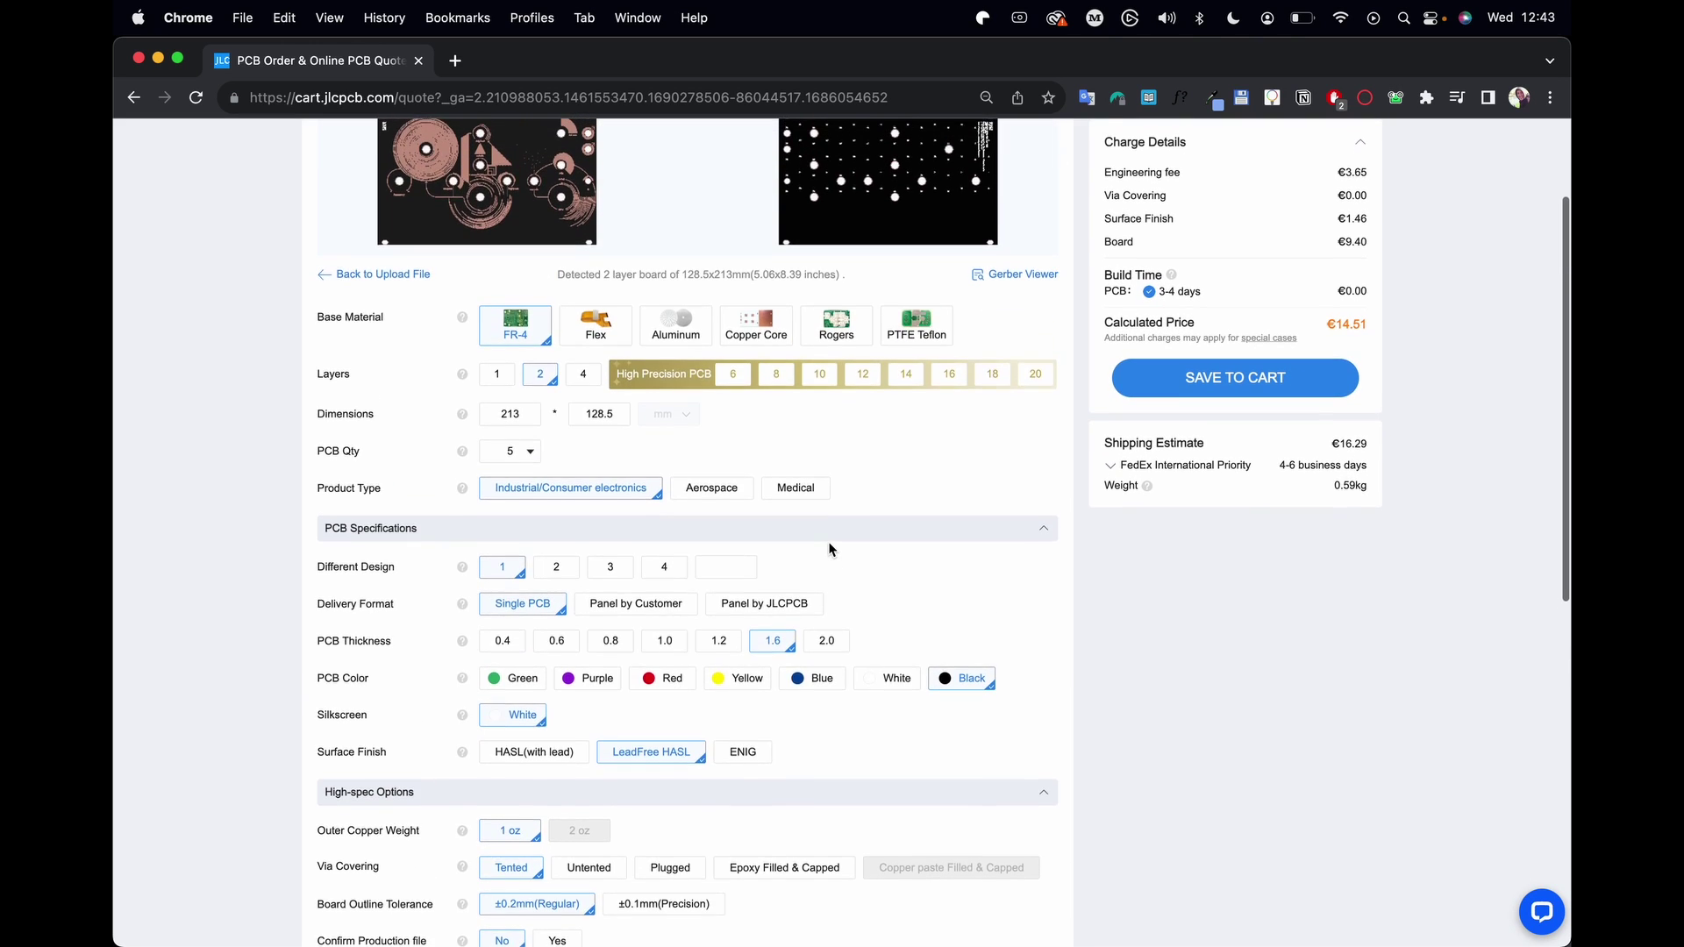
scroll(828, 544, down, 5)
scroll(829, 543, down, 1)
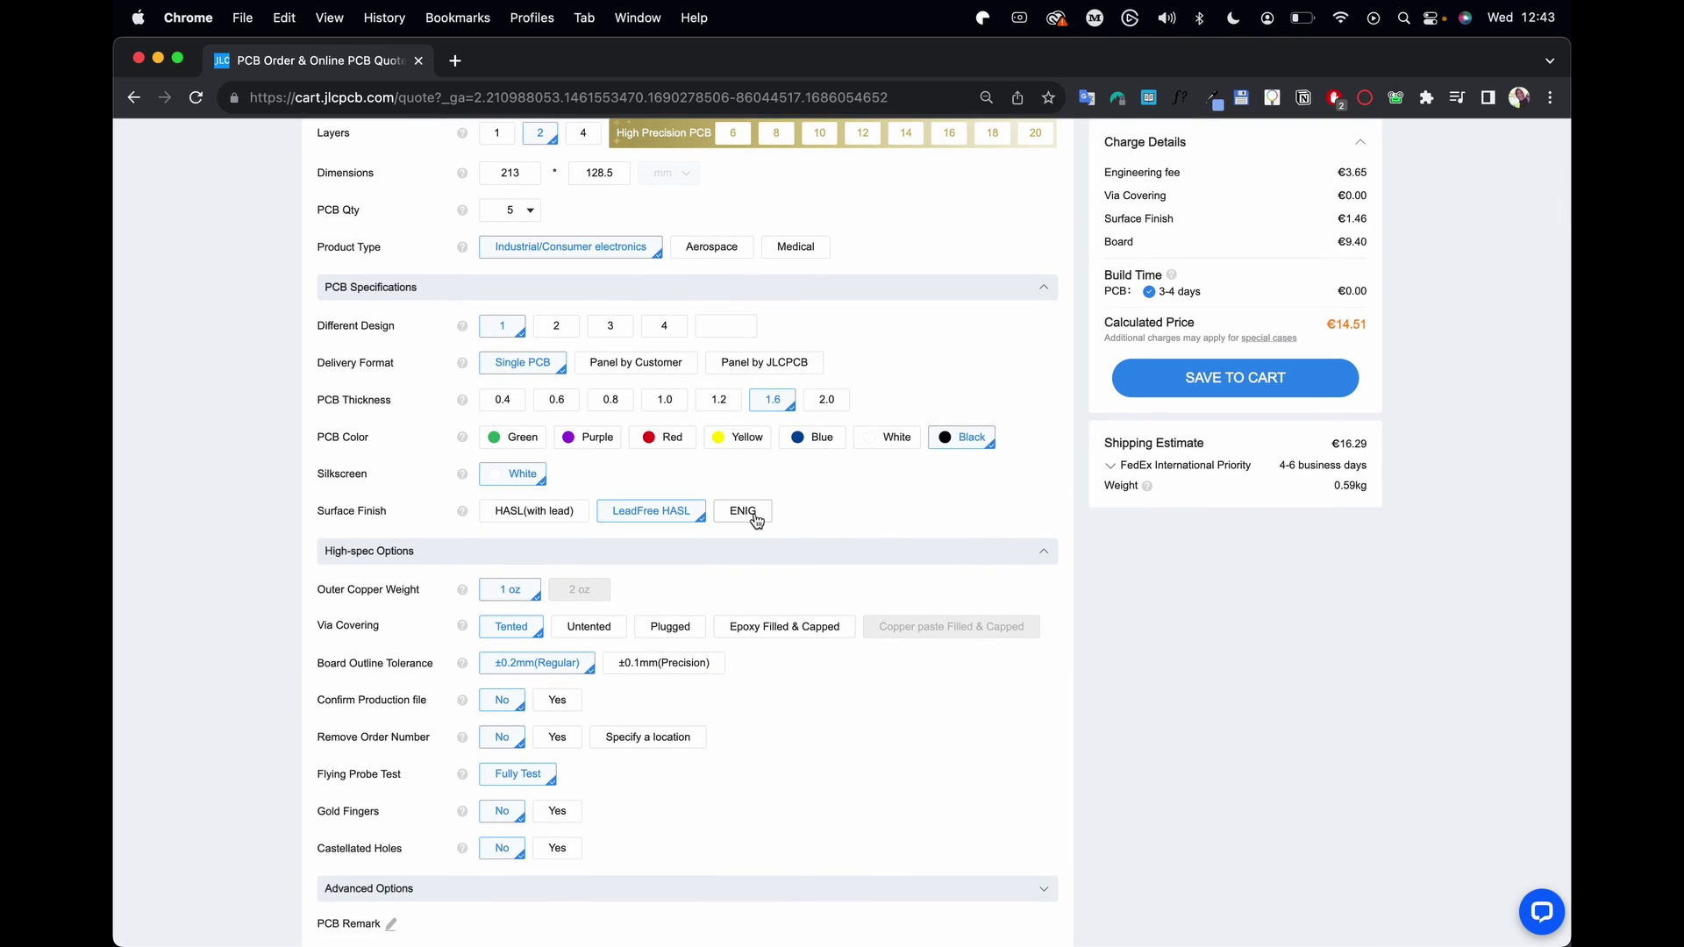
click(754, 516)
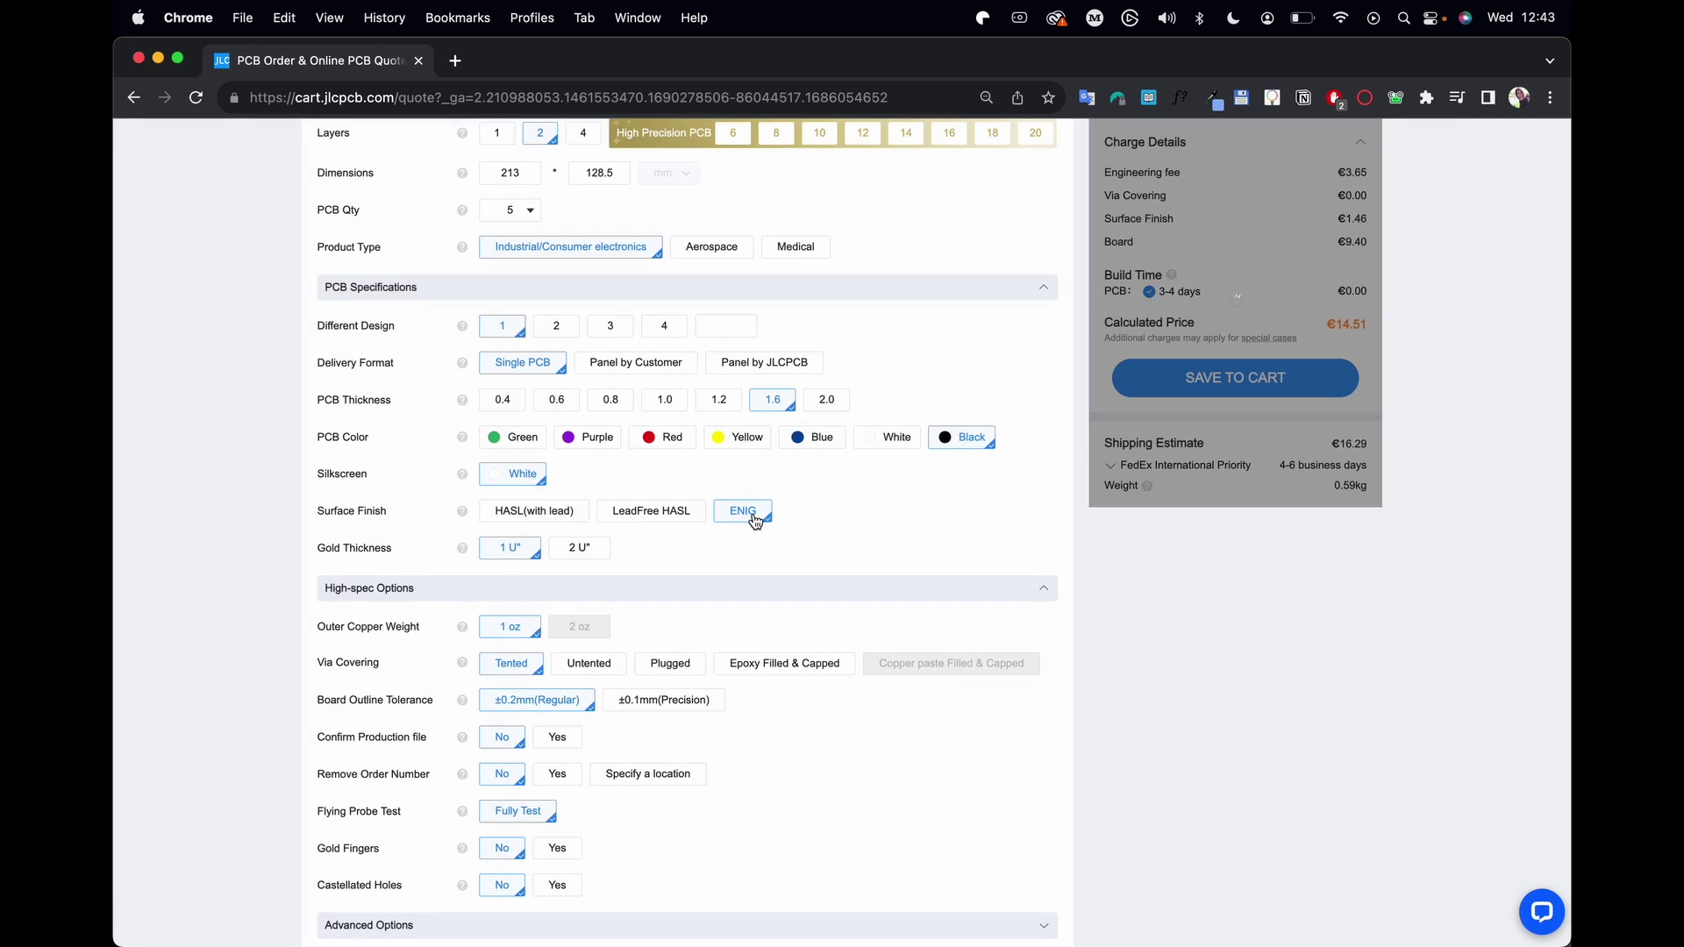
scroll(856, 520, up, 5)
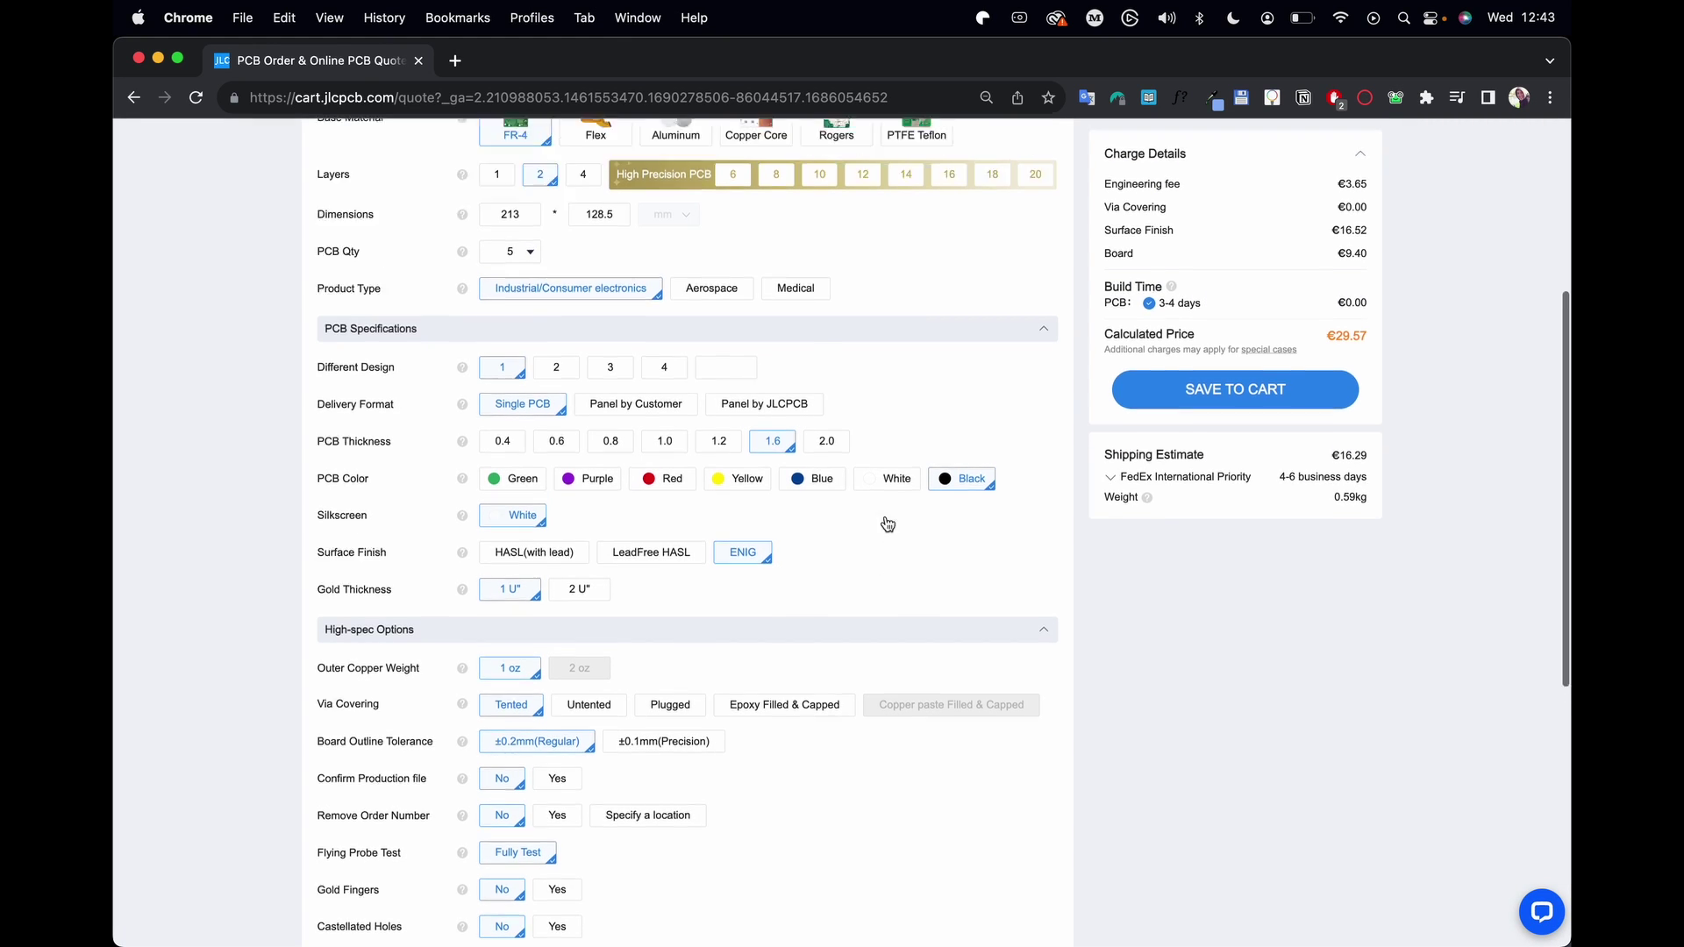
scroll(873, 522, down, 6)
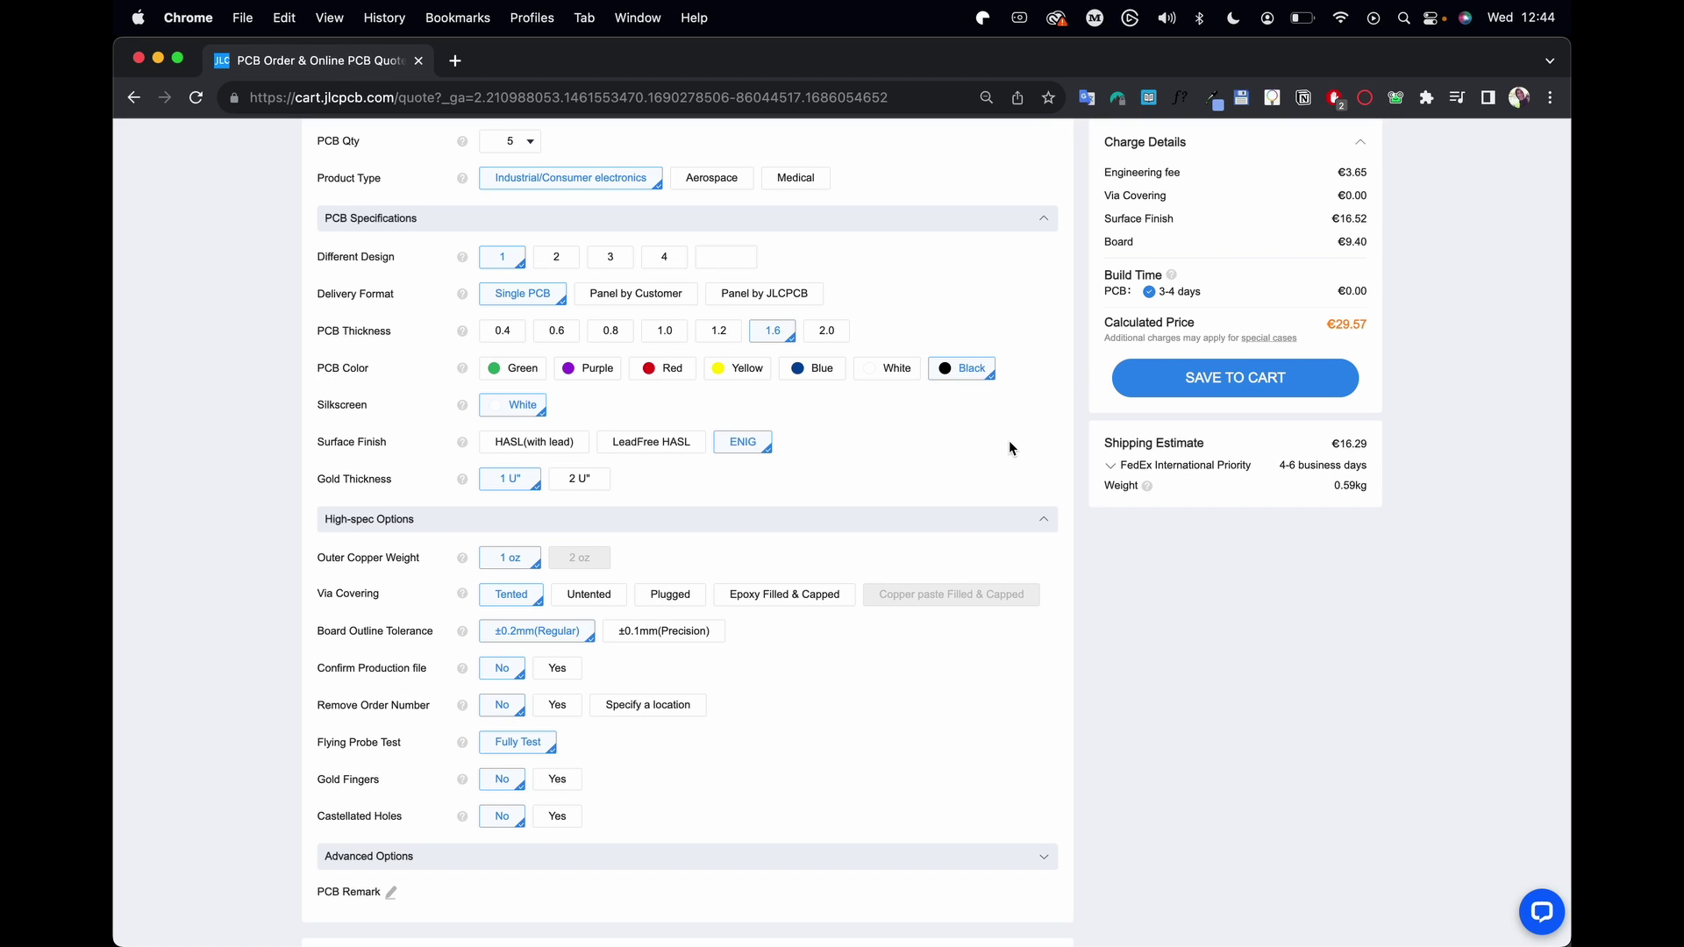
scroll(1009, 449, down, 3)
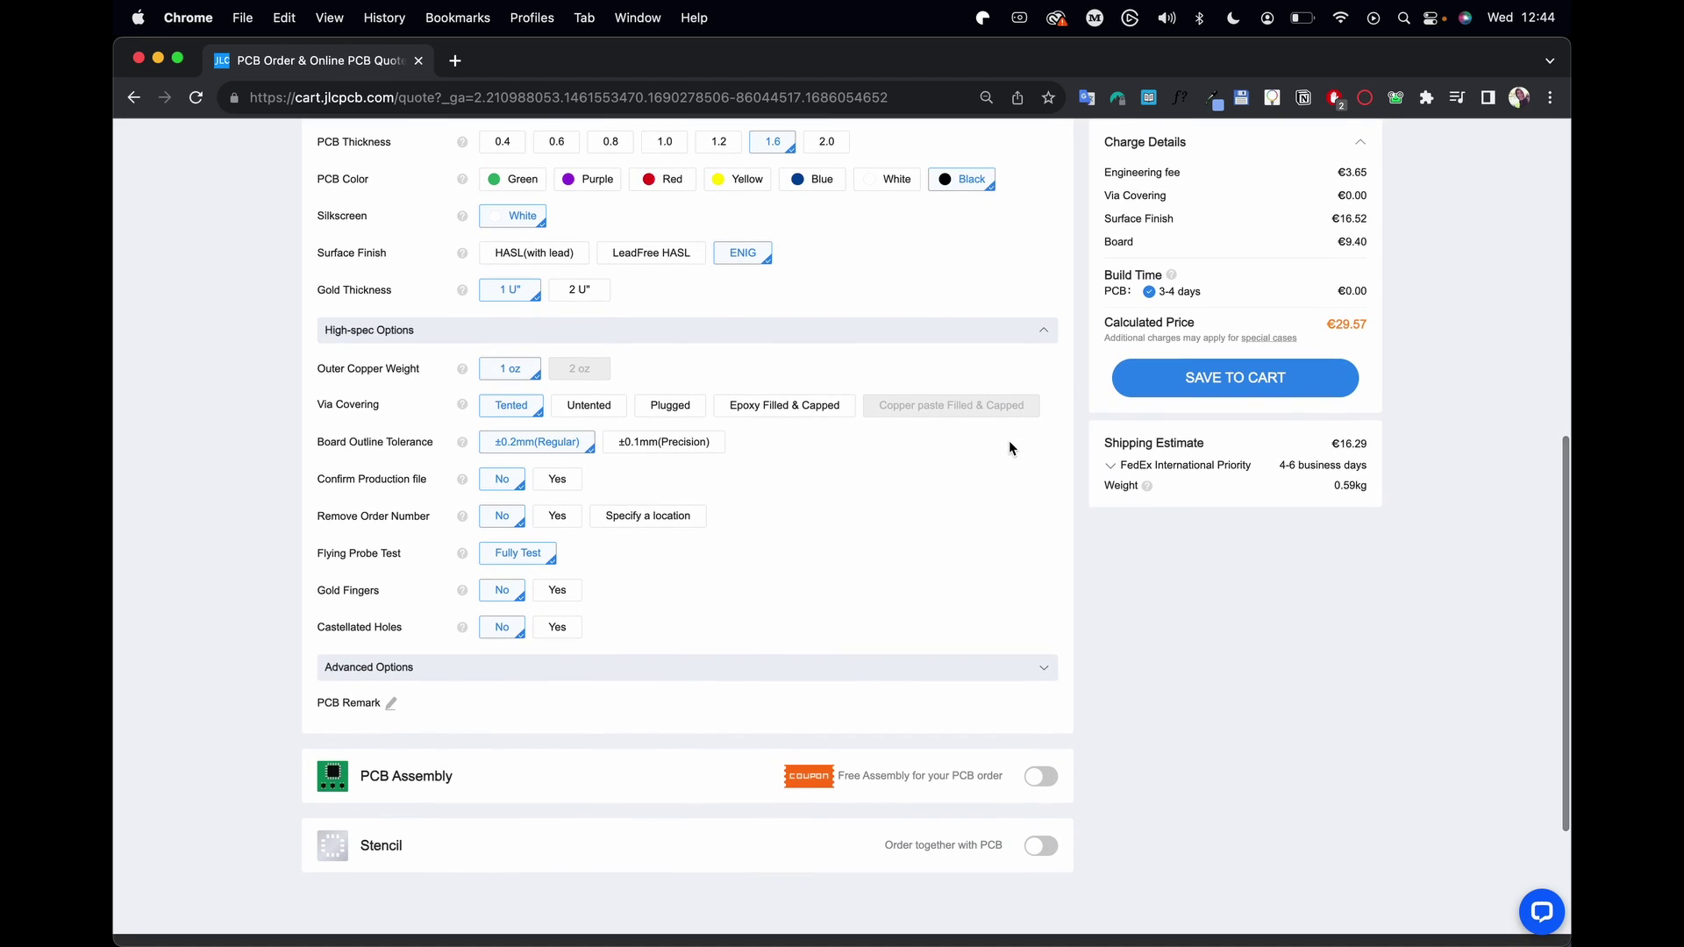
Set Confirm Production file and Remove Order Number to Yes (€31.34) and save the quote to cart
scroll(839, 496, down, 1)
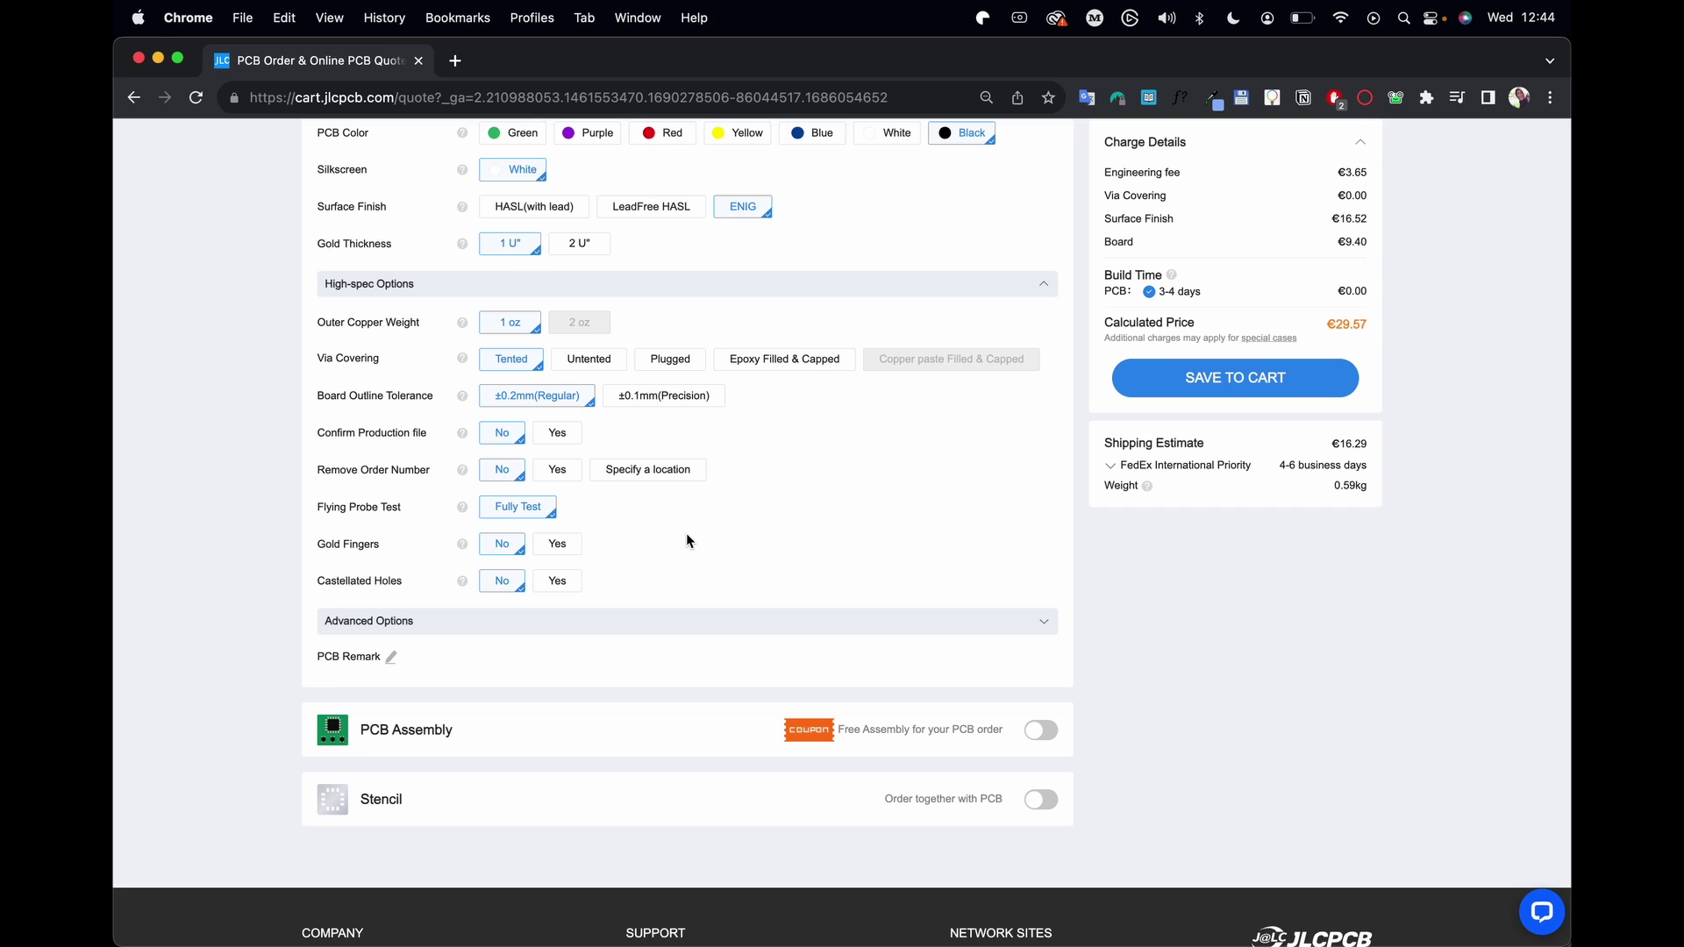
click(562, 433)
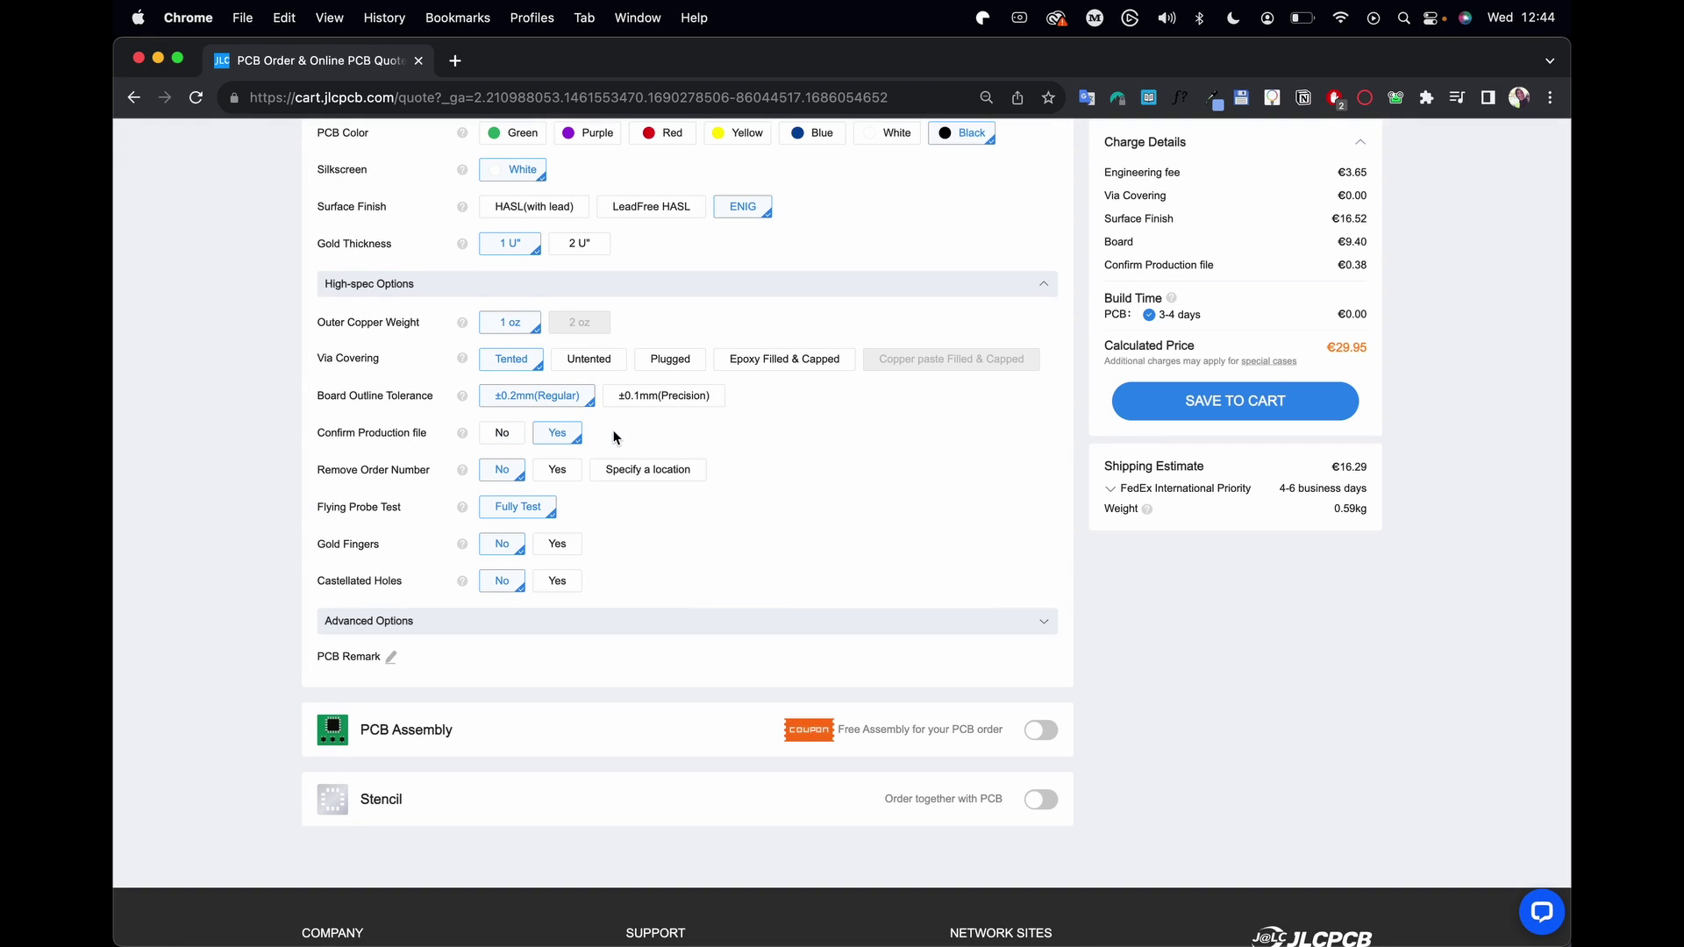
click(563, 474)
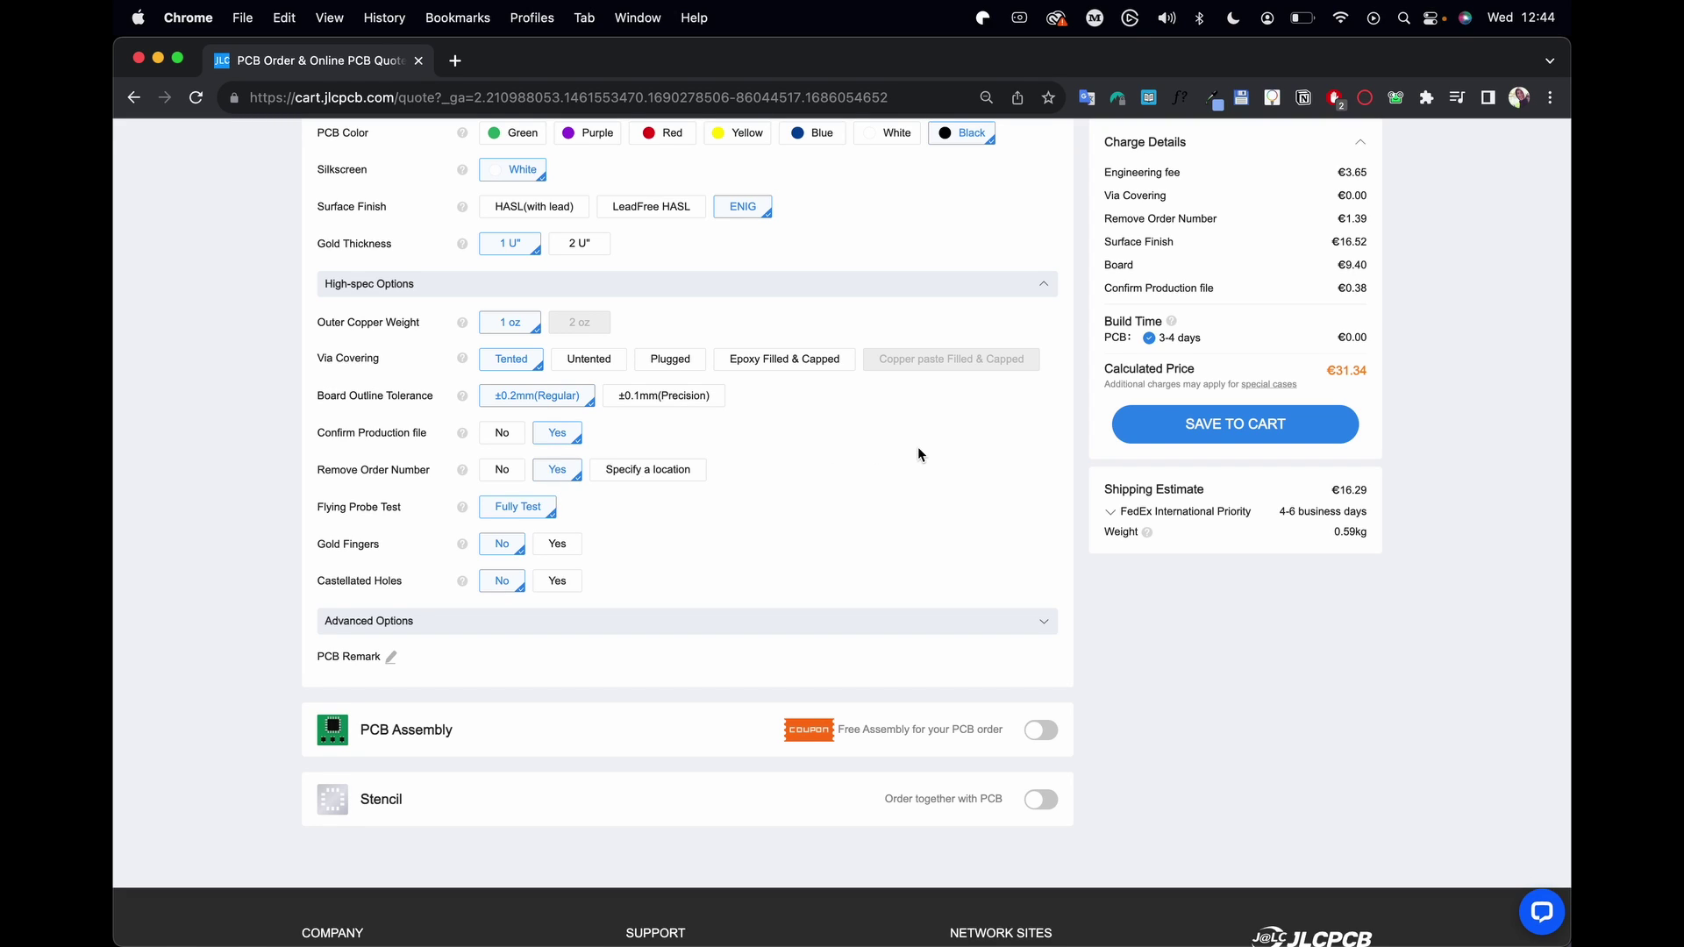
click(1256, 425)
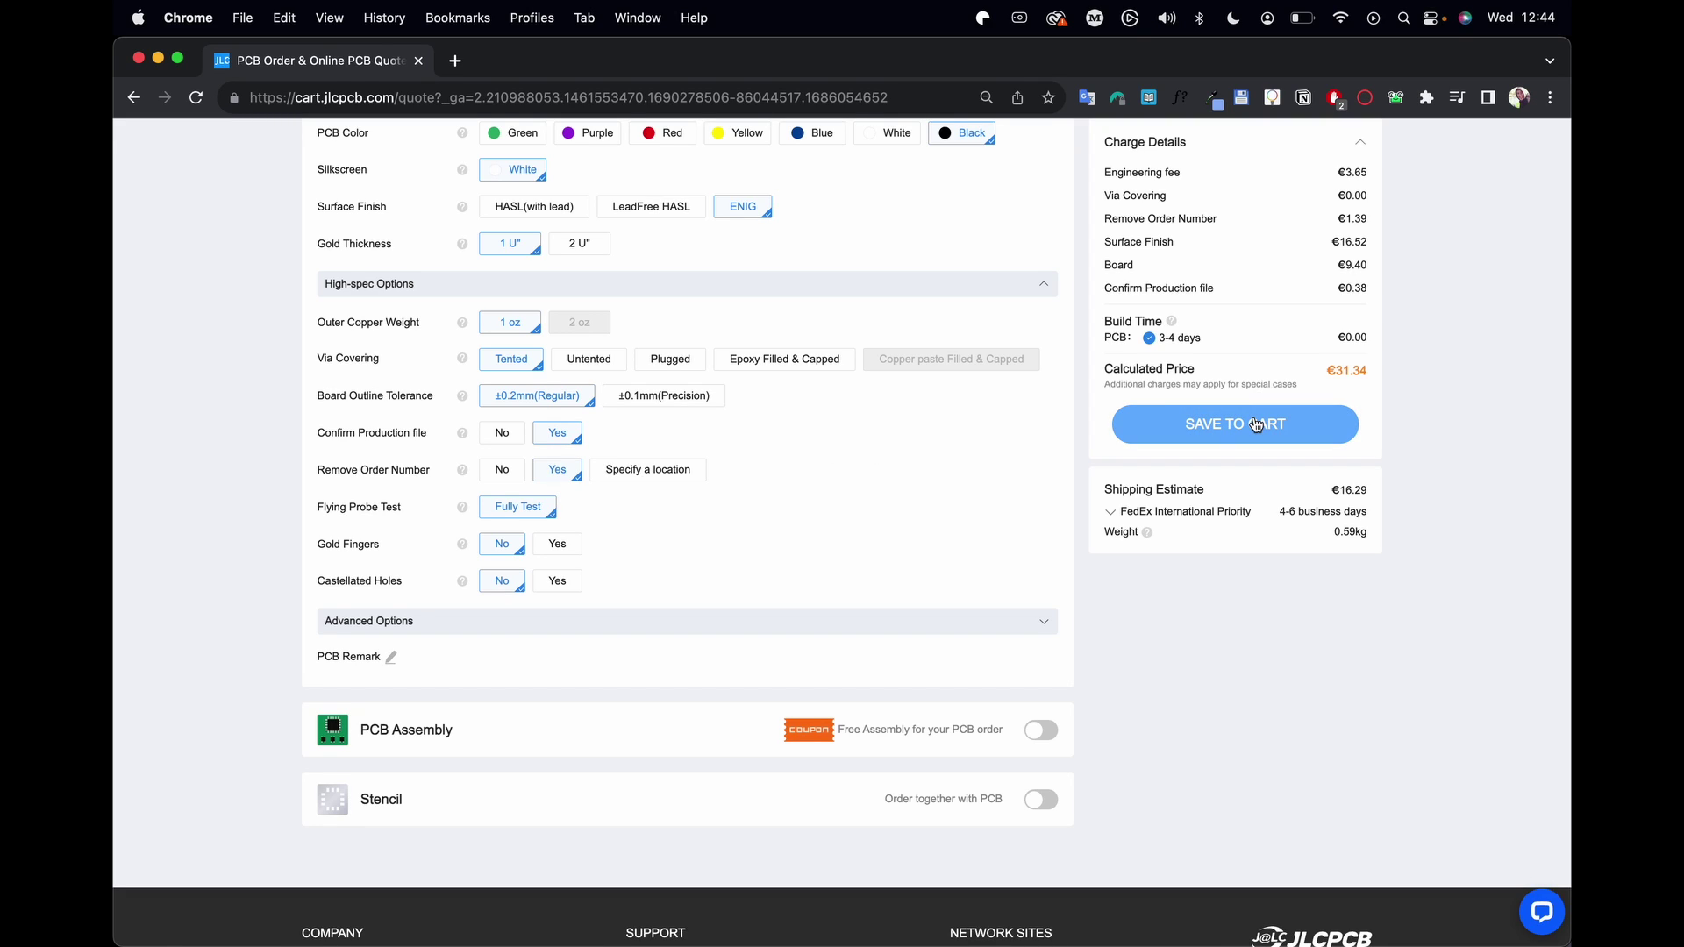